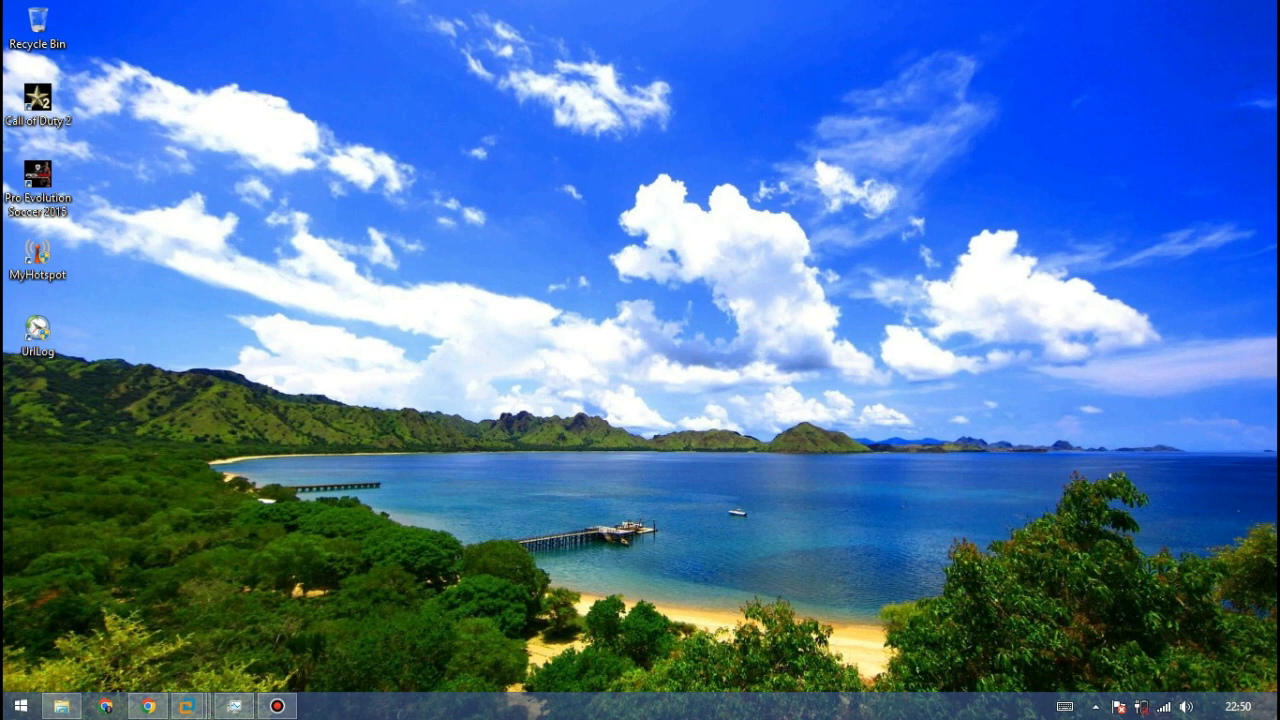
Locate the RouterOS.6.33.NesabaMedia disc image in the Aplikasi folder on drive E
click(61, 706)
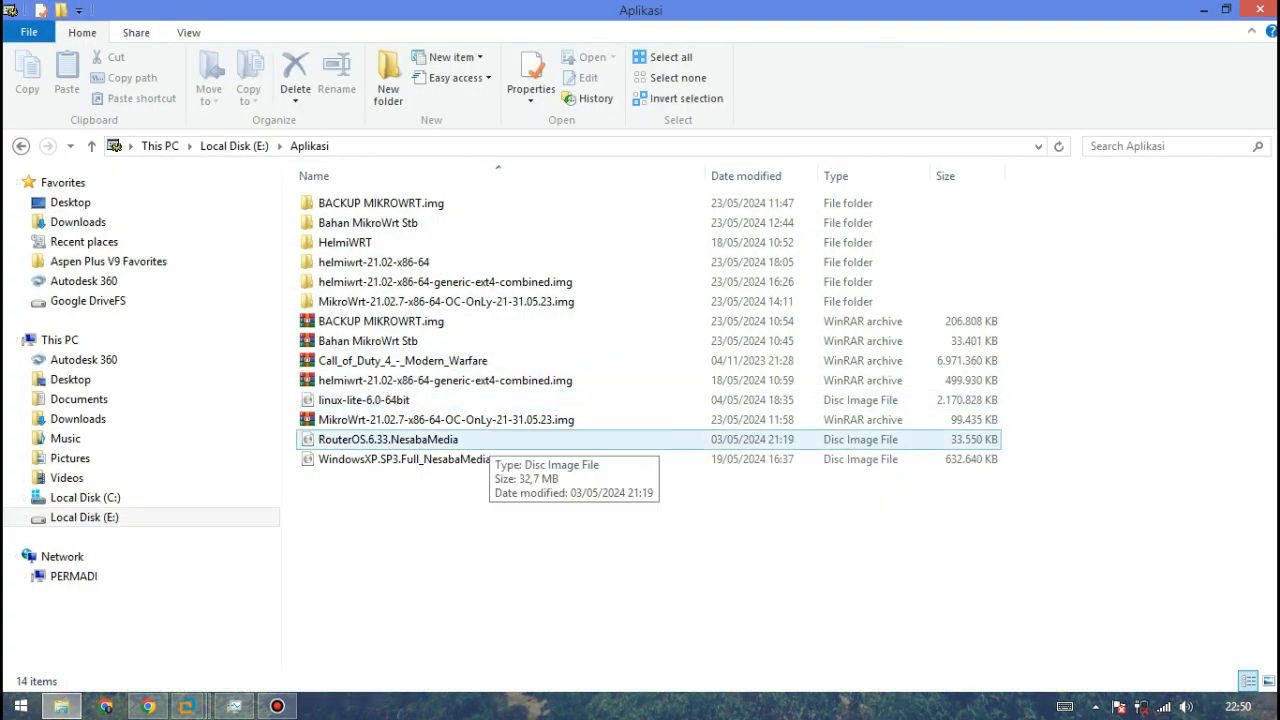
click(489, 439)
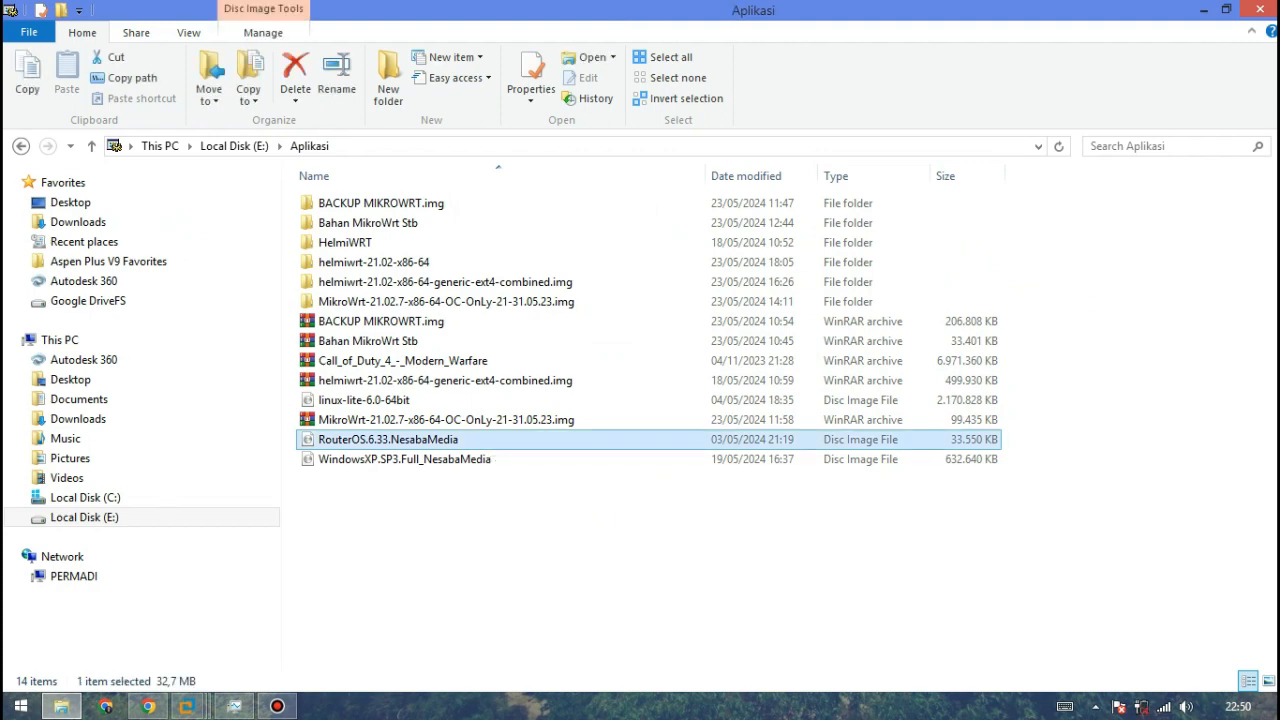
click(1203, 9)
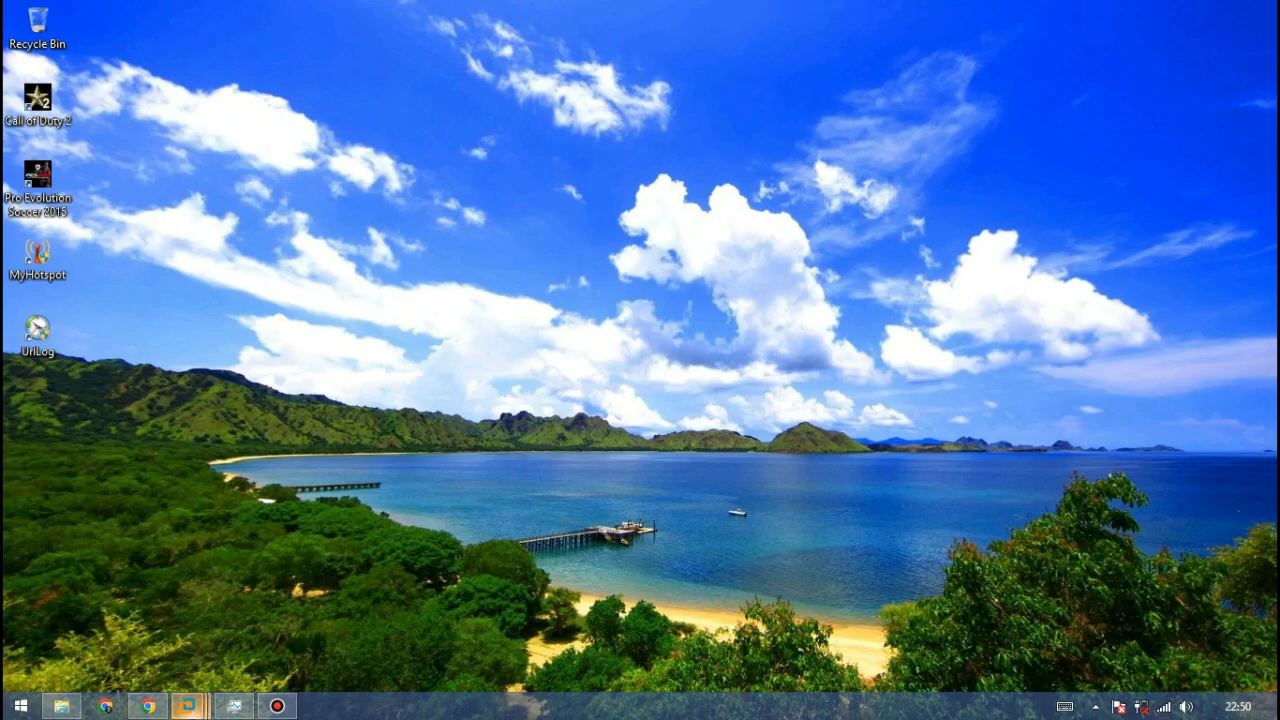
click(188, 706)
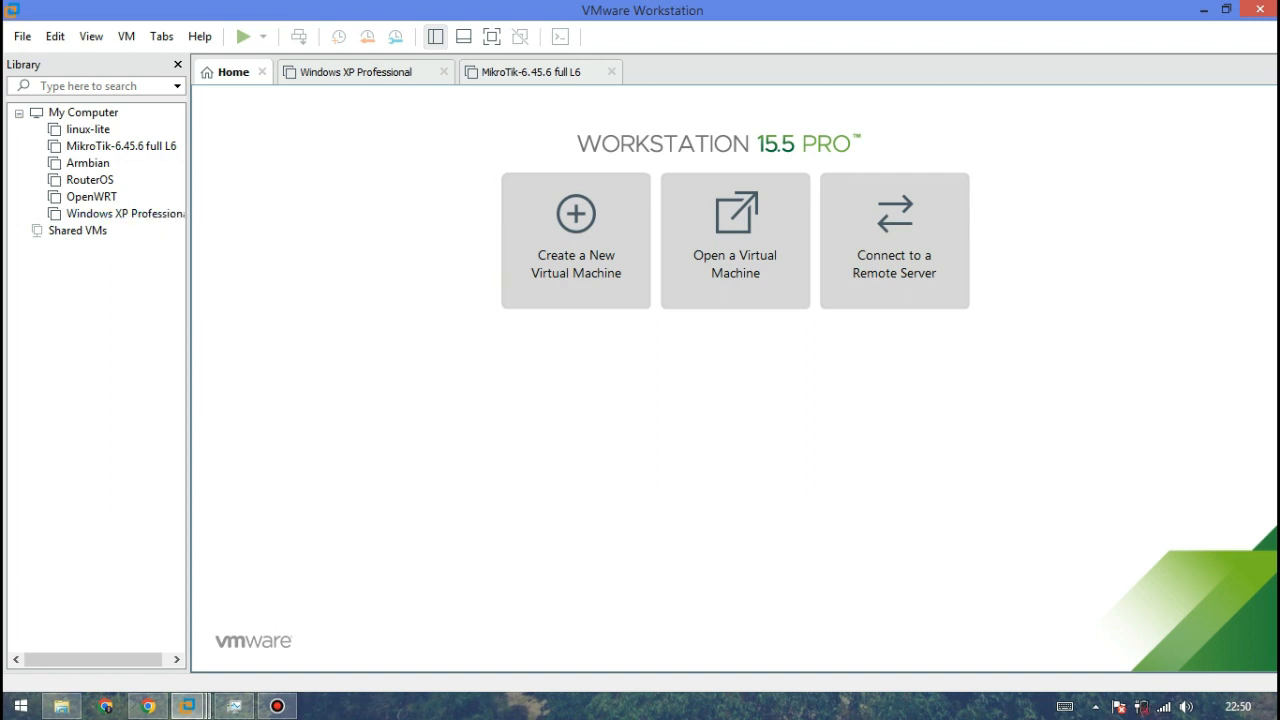
click(1203, 9)
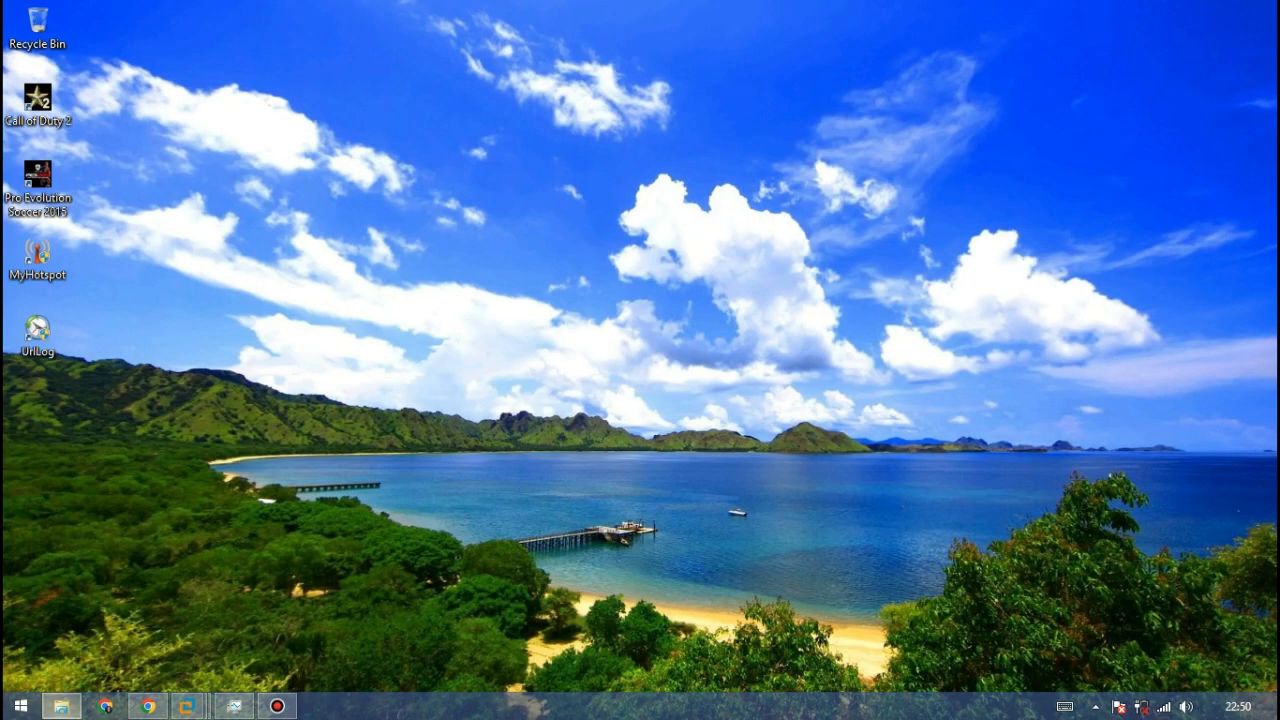
click(61, 706)
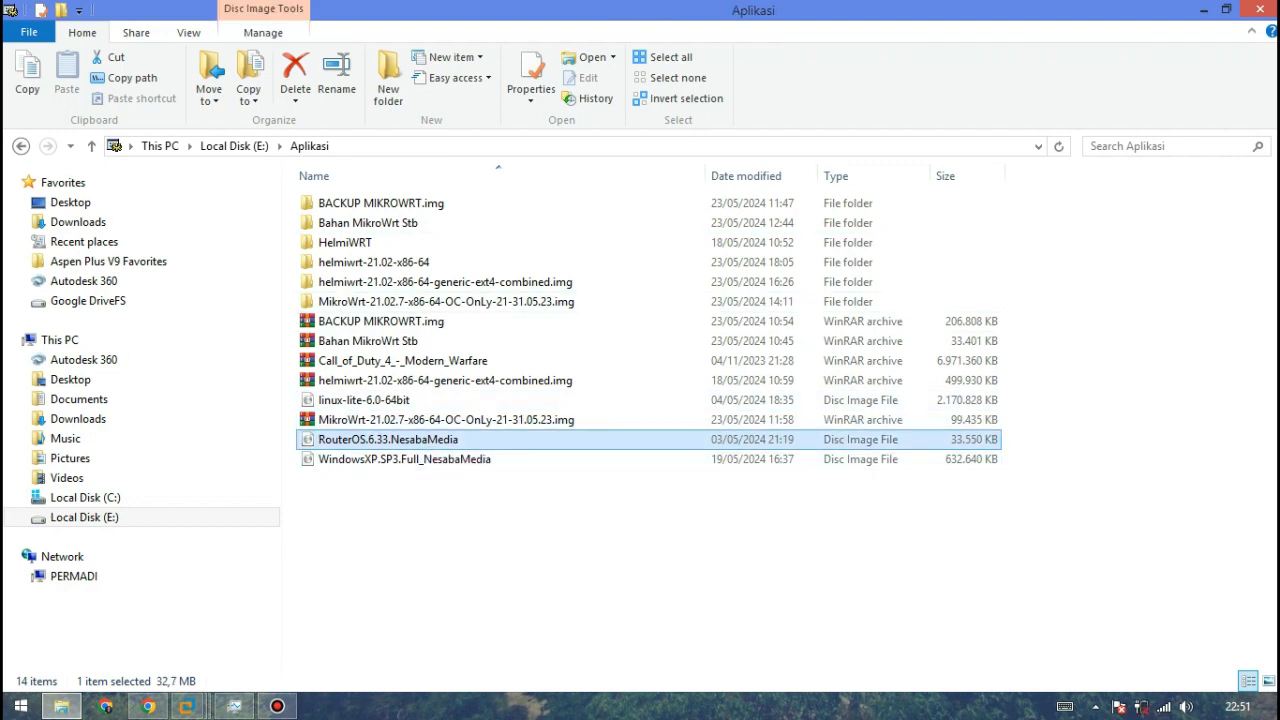
click(670, 458)
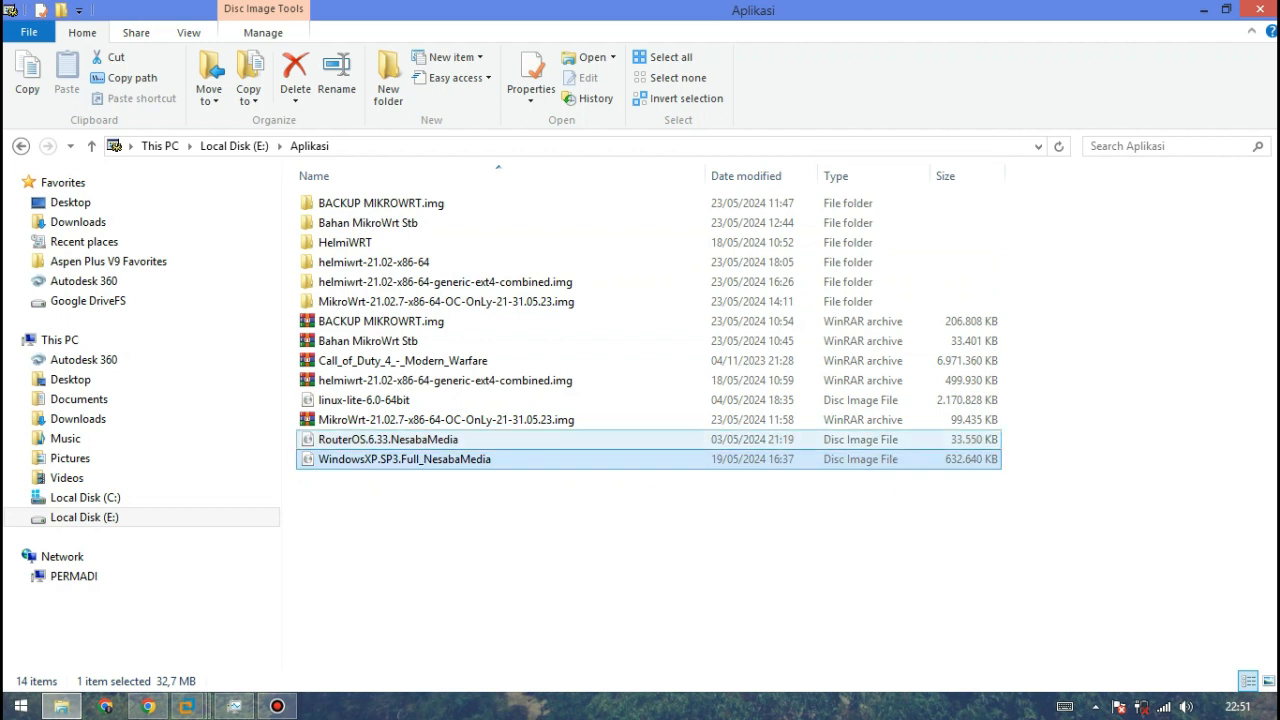
click(670, 440)
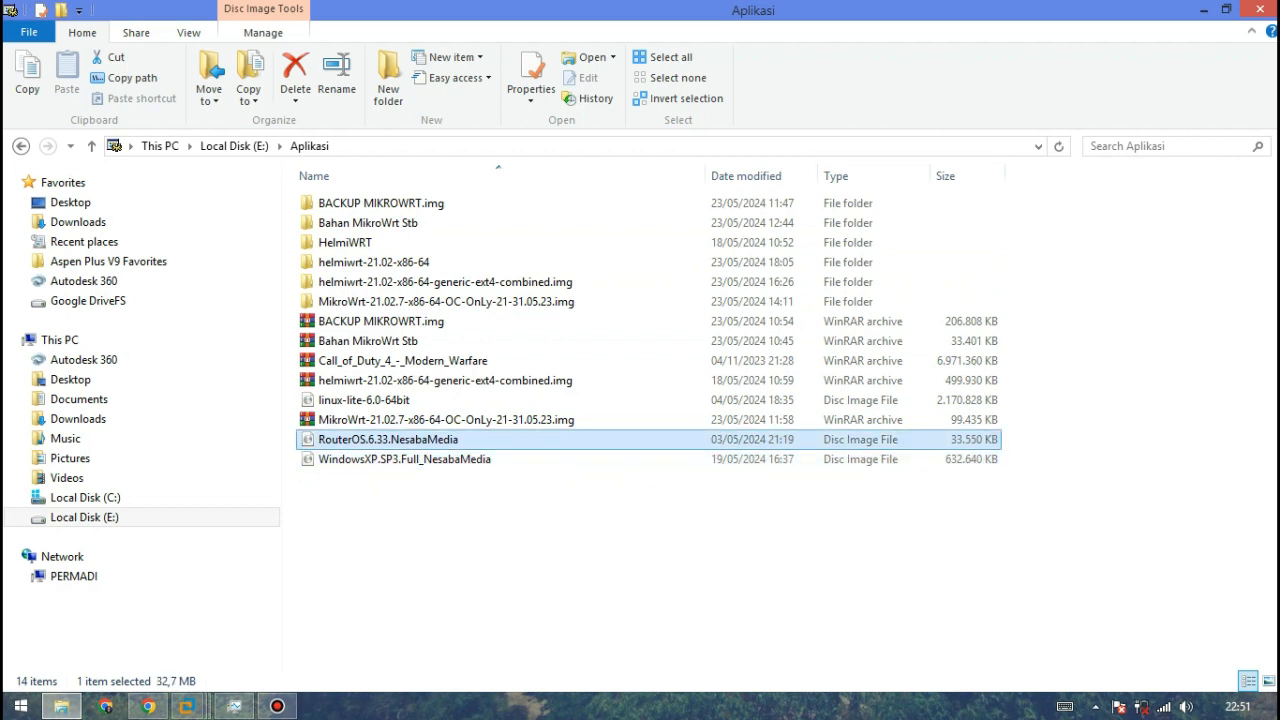
click(670, 550)
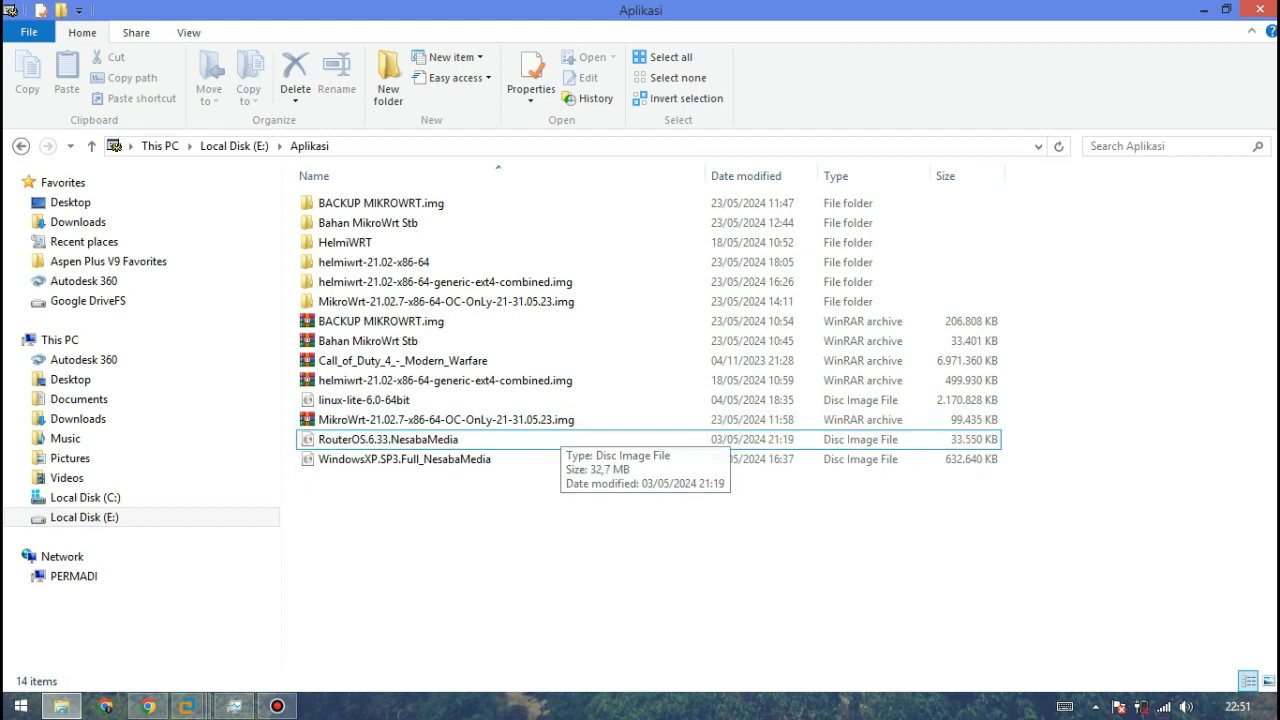
click(561, 440)
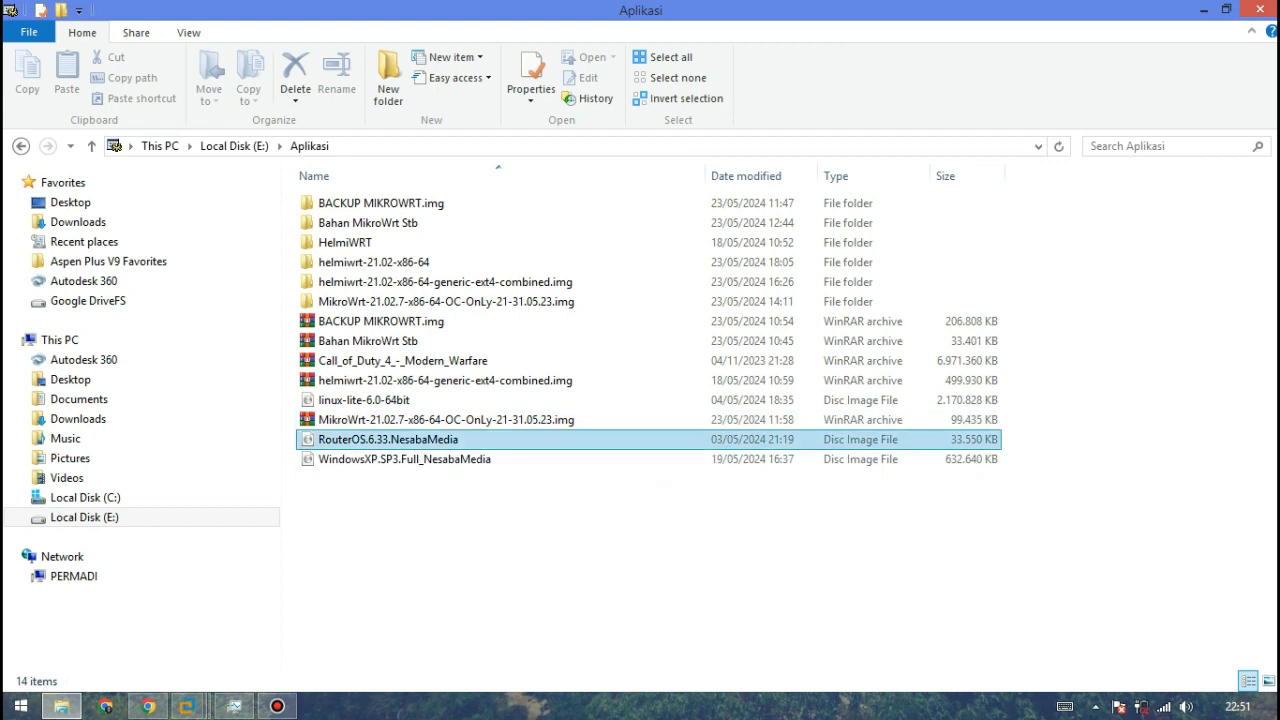
click(560, 540)
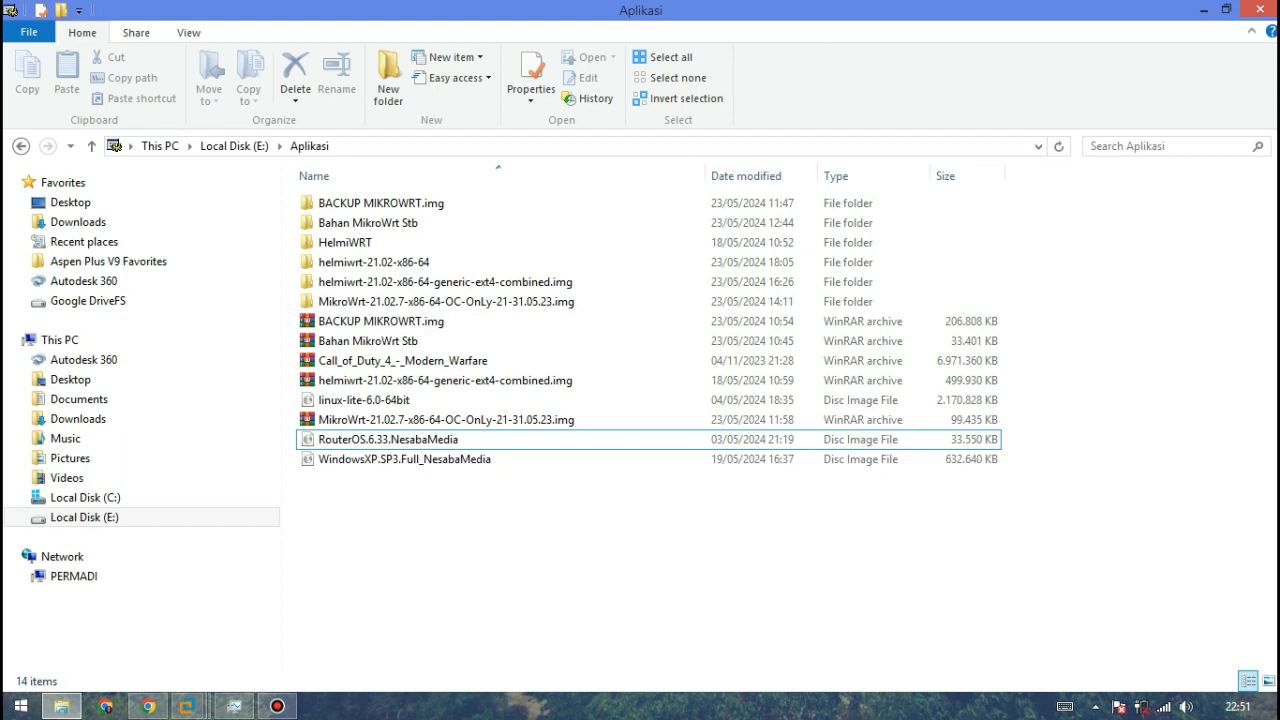
Switch from the file manager to VMware Workstation
click(187, 707)
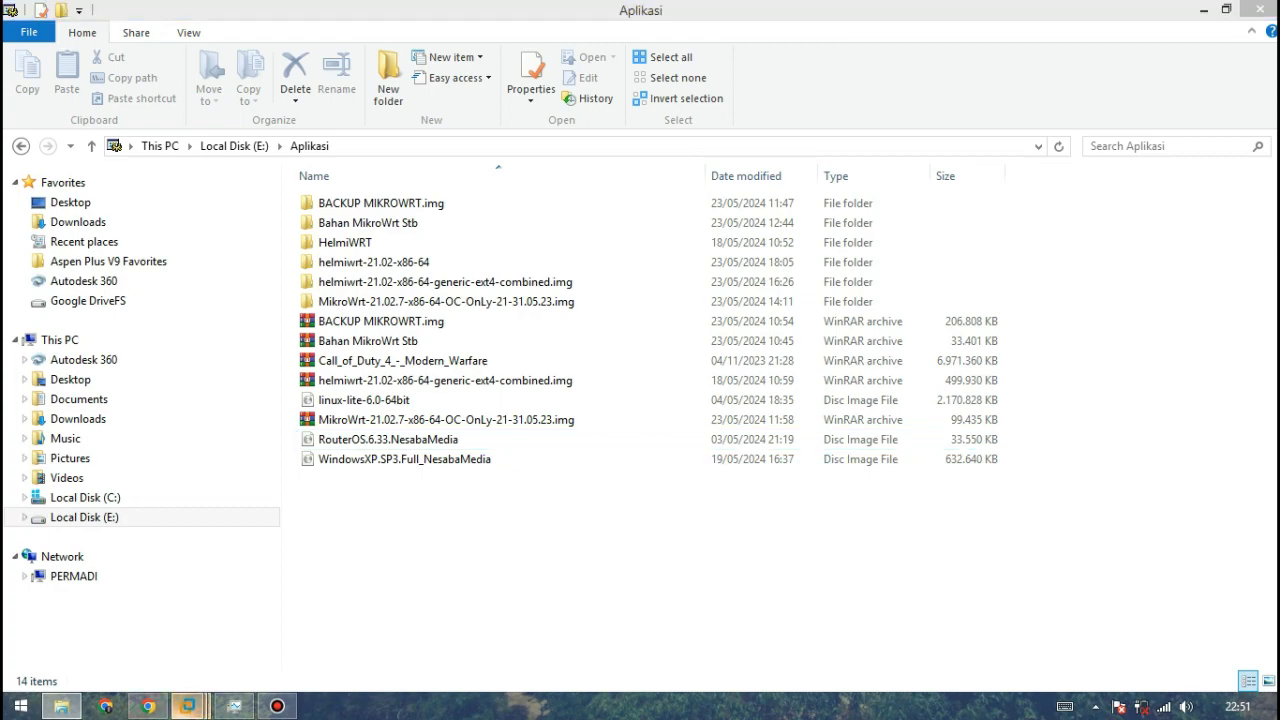
click(125, 600)
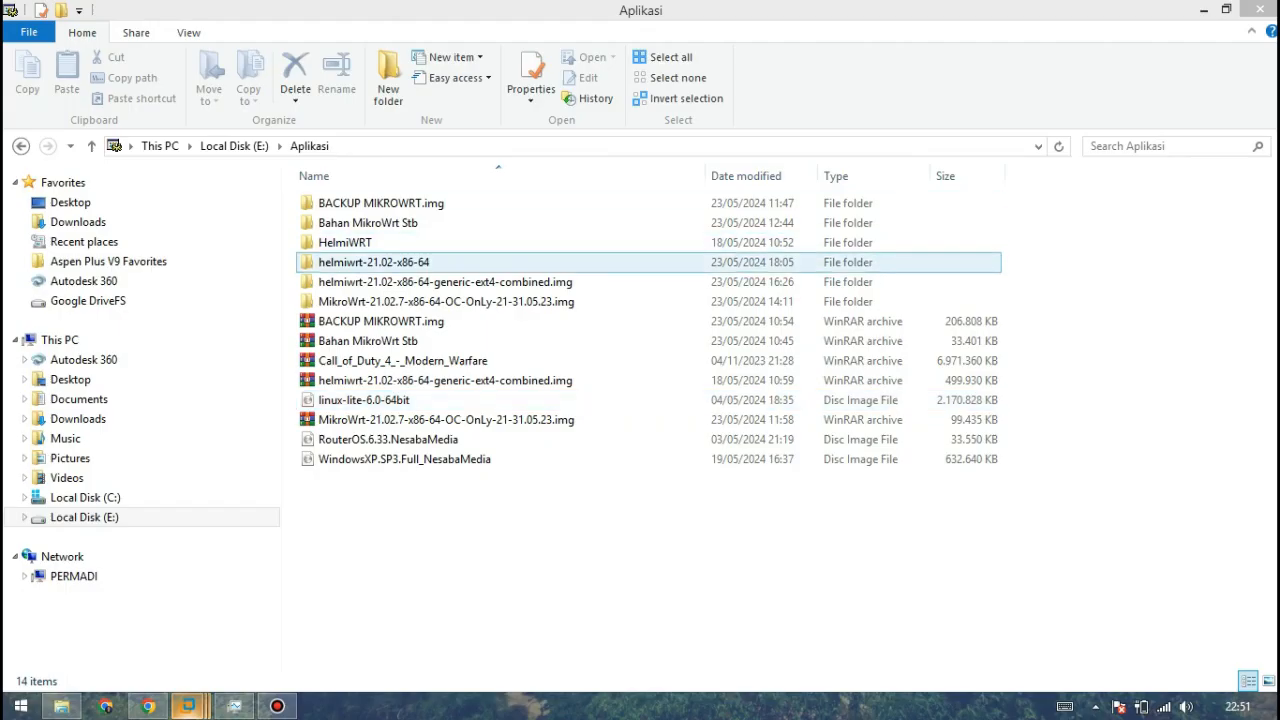
click(187, 707)
click(125, 600)
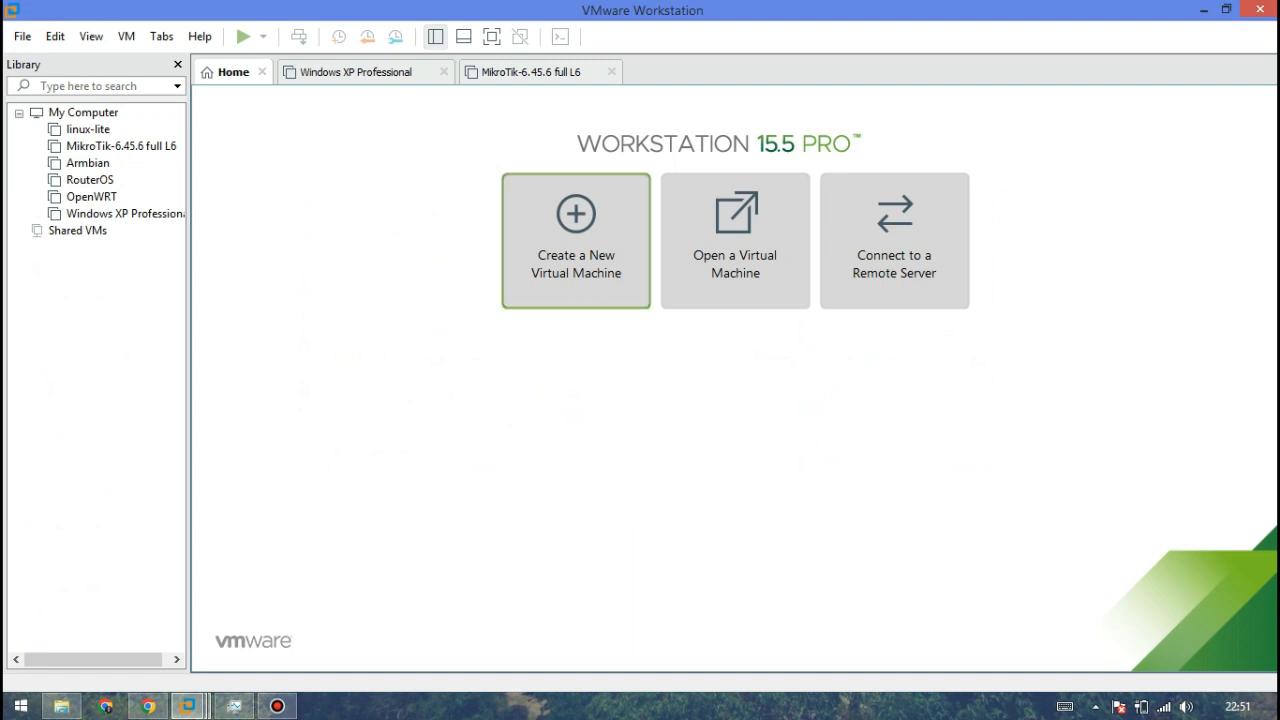
Start a typical new virtual machine with the RouterOS.6.33.NesabaMedia disc image from the Aplikasi folder as its installer
click(576, 241)
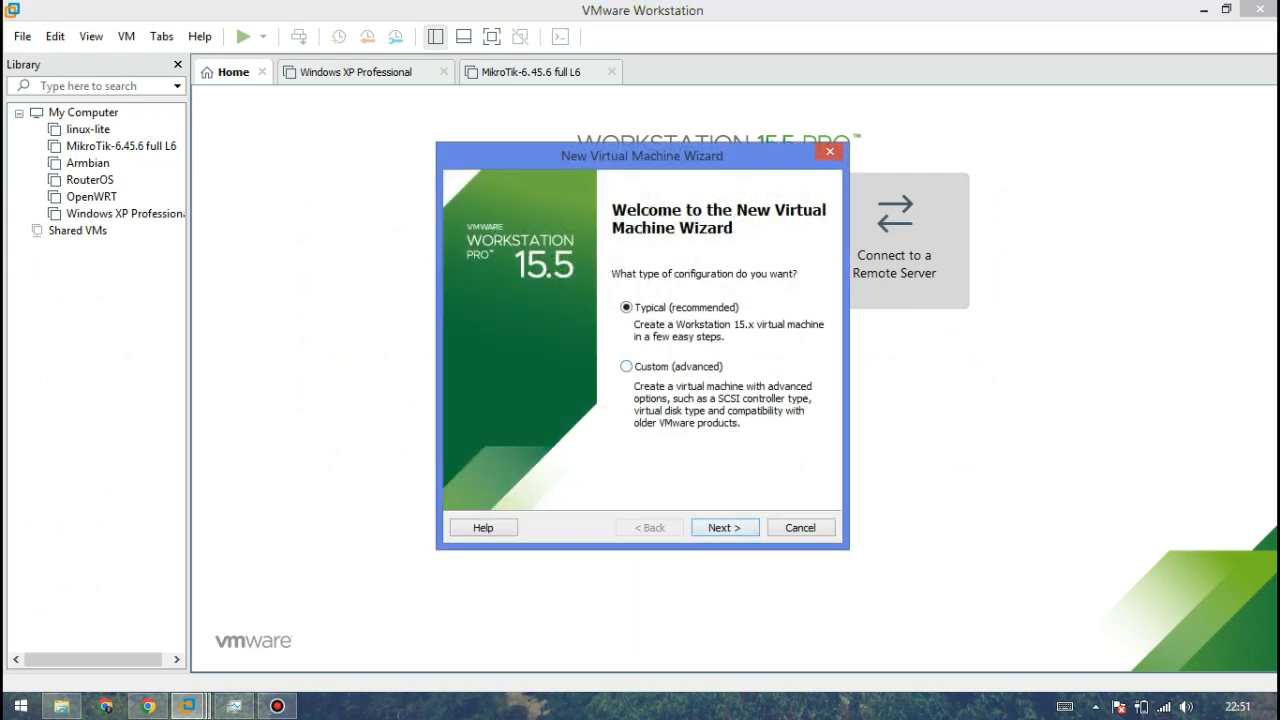
drag(642, 155, 710, 154)
click(793, 527)
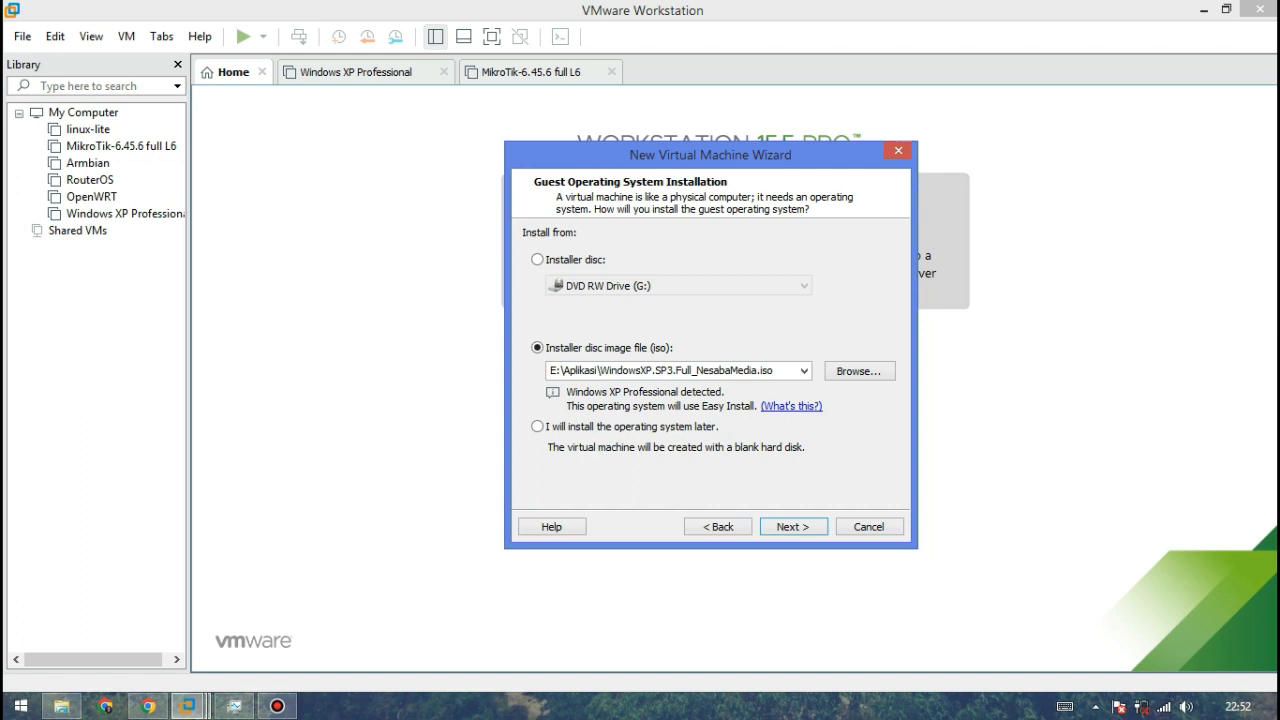
click(793, 527)
click(718, 527)
click(859, 371)
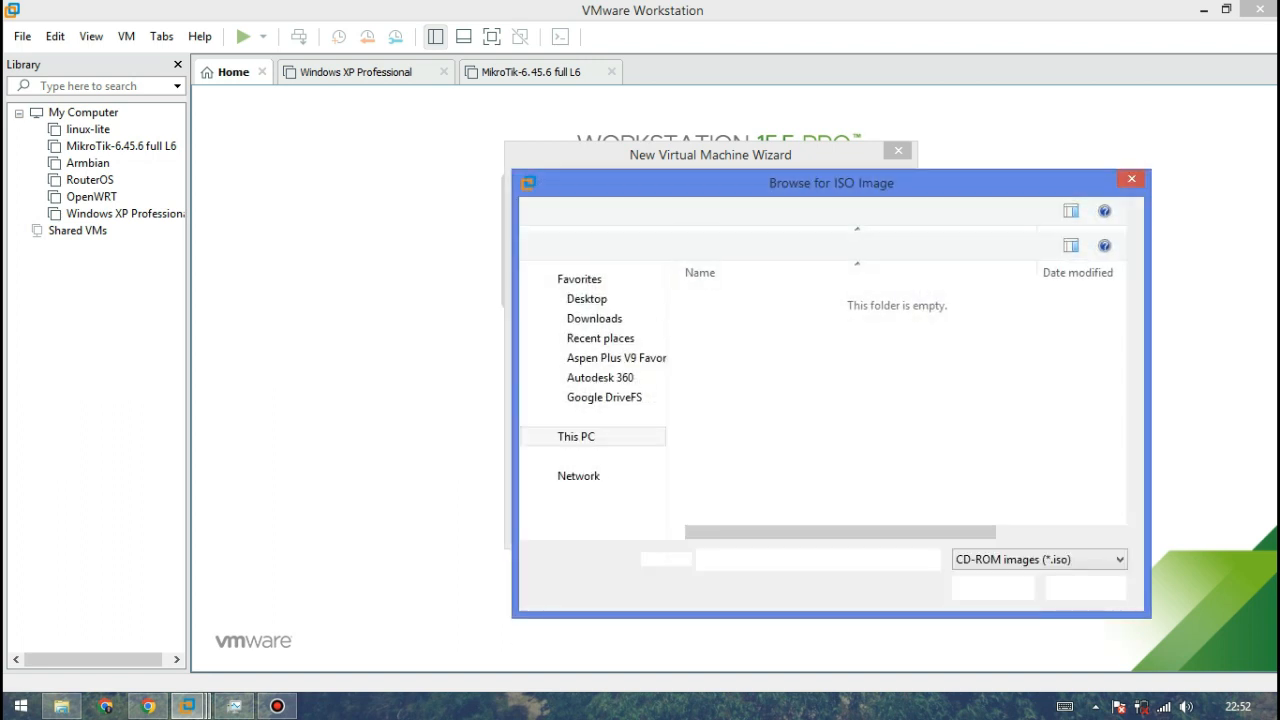
click(774, 437)
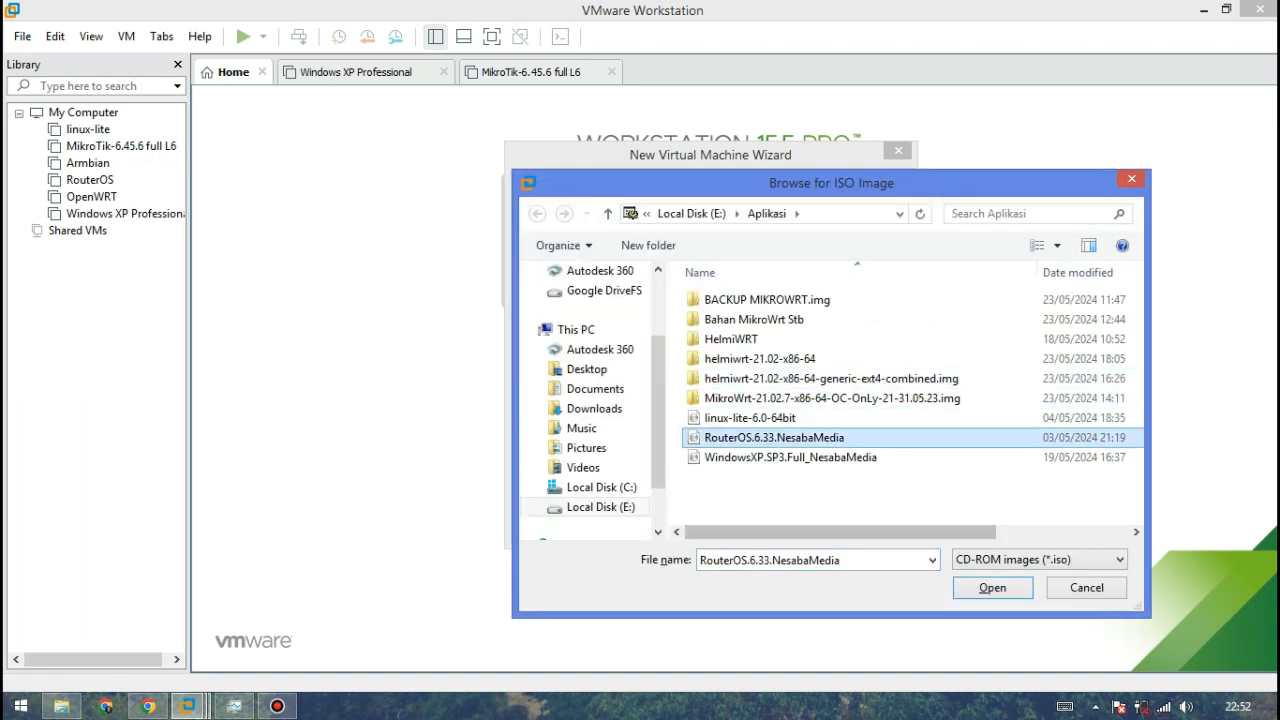
click(992, 587)
click(793, 527)
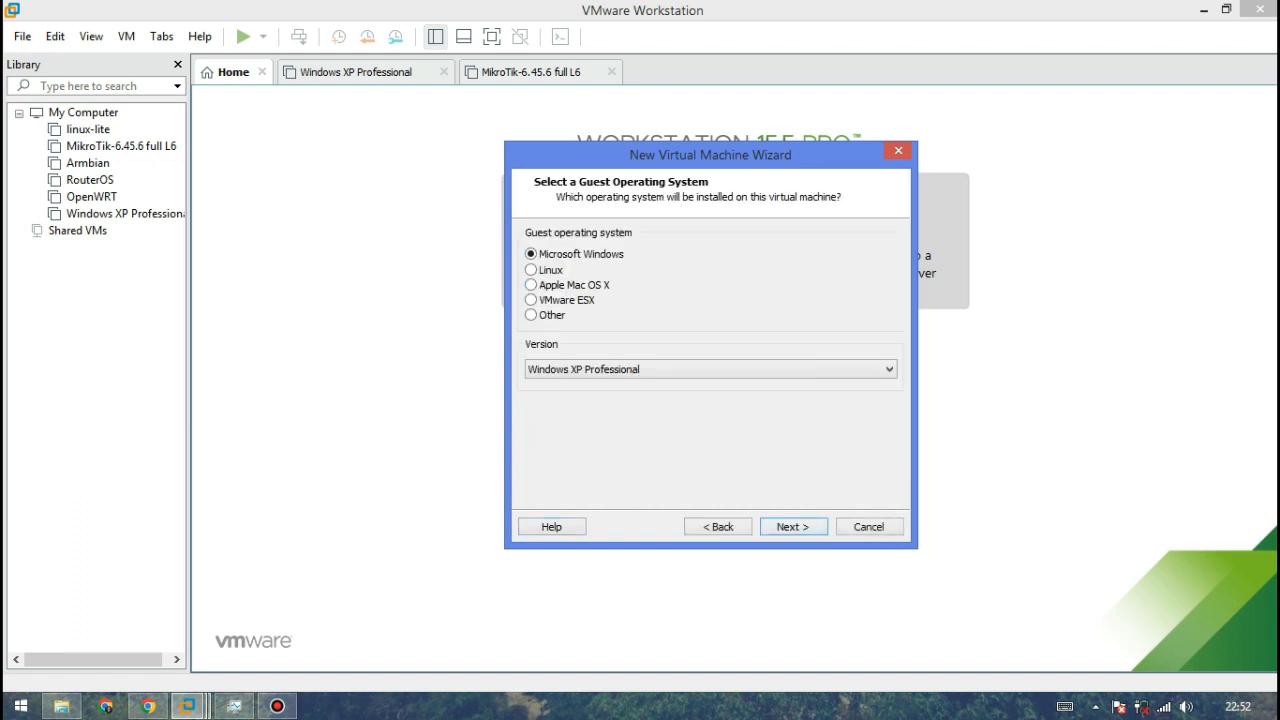
Choose Linux, version Other Linux 3.x kernel 64-bit, as the guest operating system, and cancel the new virtual machine
click(531, 270)
click(710, 369)
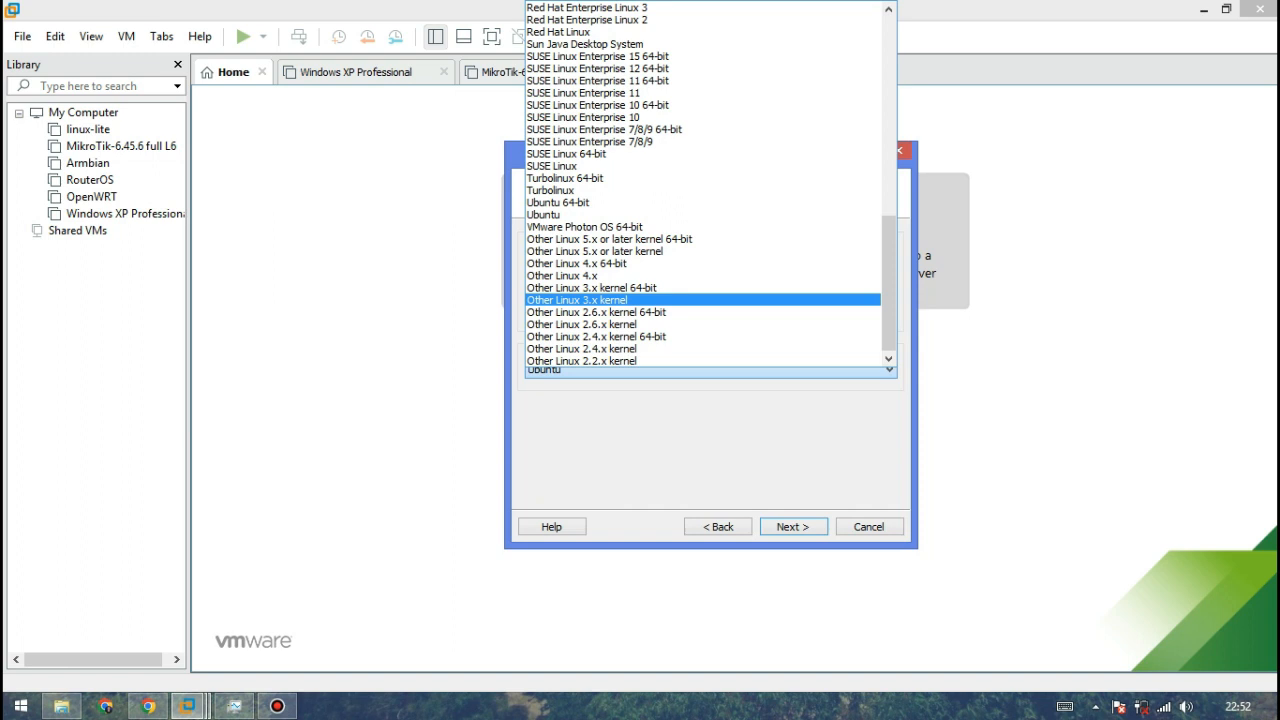
click(600, 287)
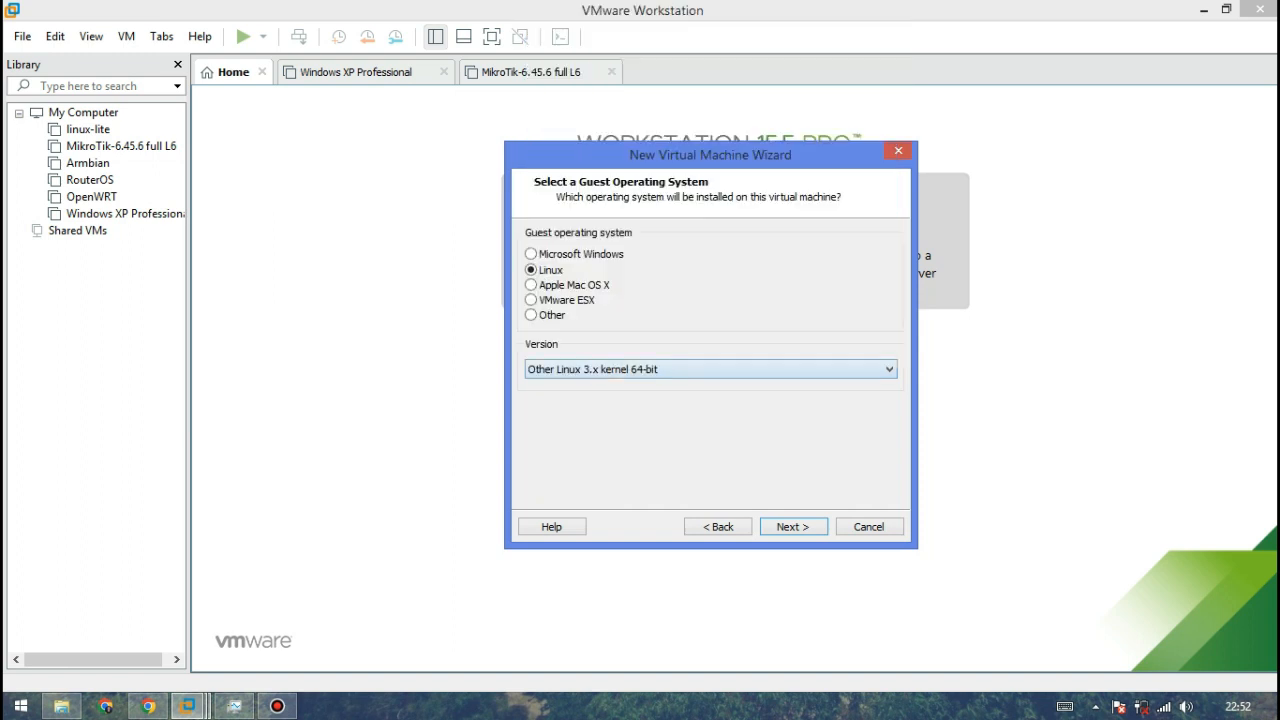
click(711, 369)
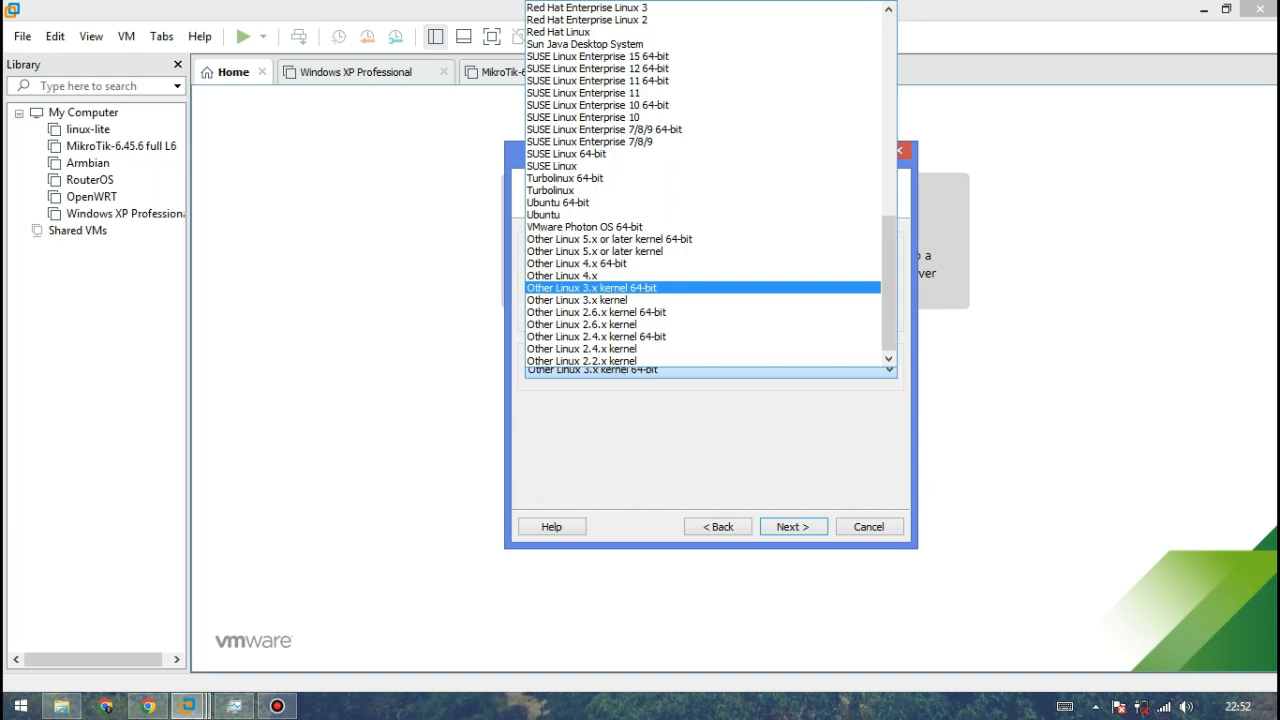
click(711, 373)
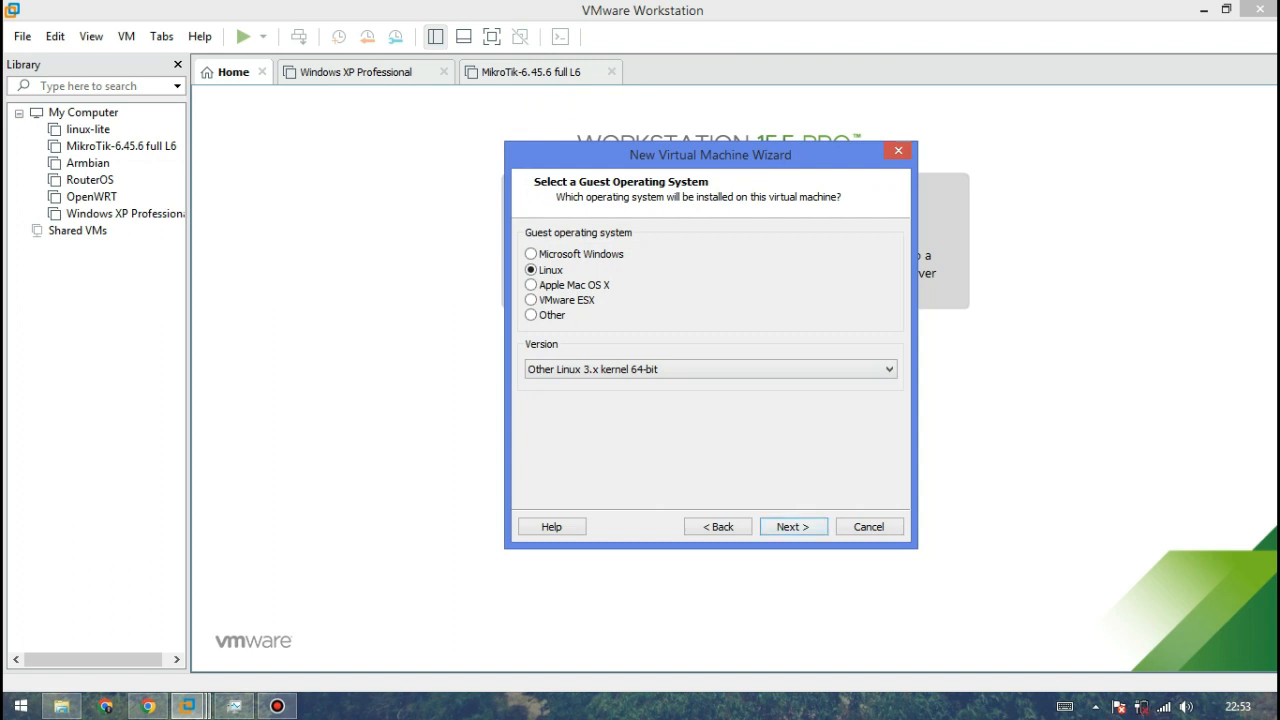
drag(710, 155, 777, 152)
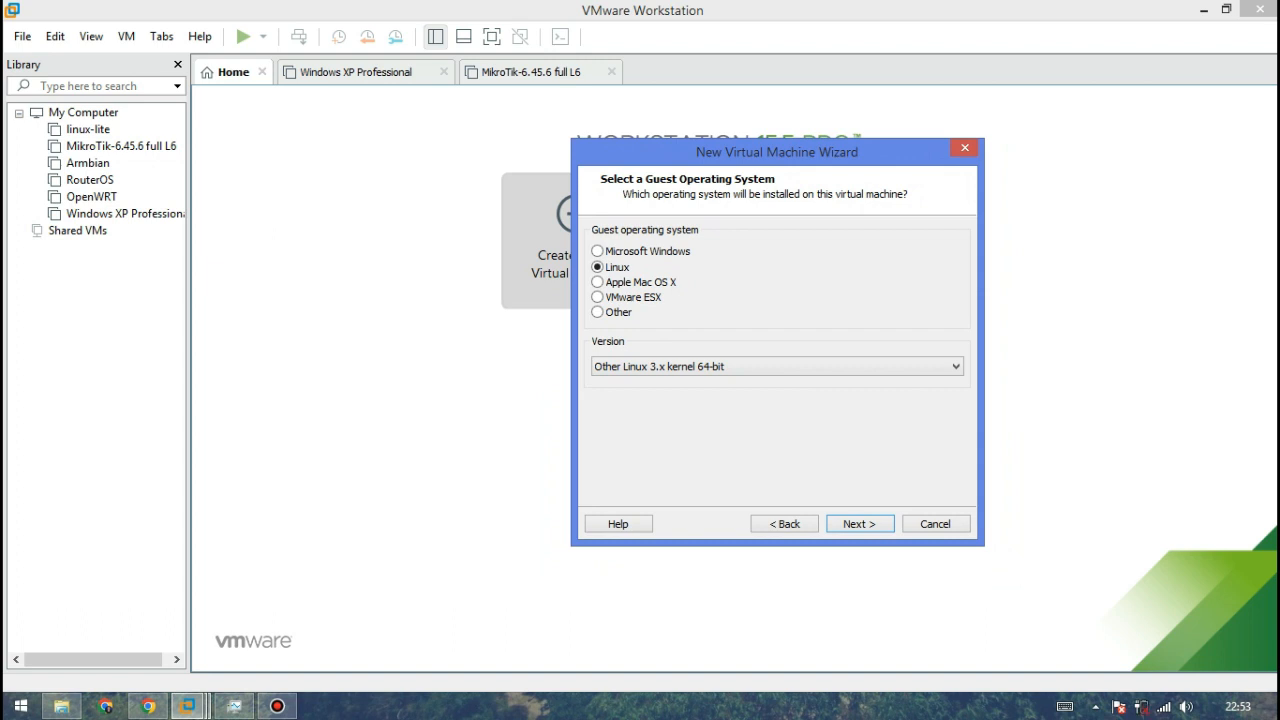
key(Escape)
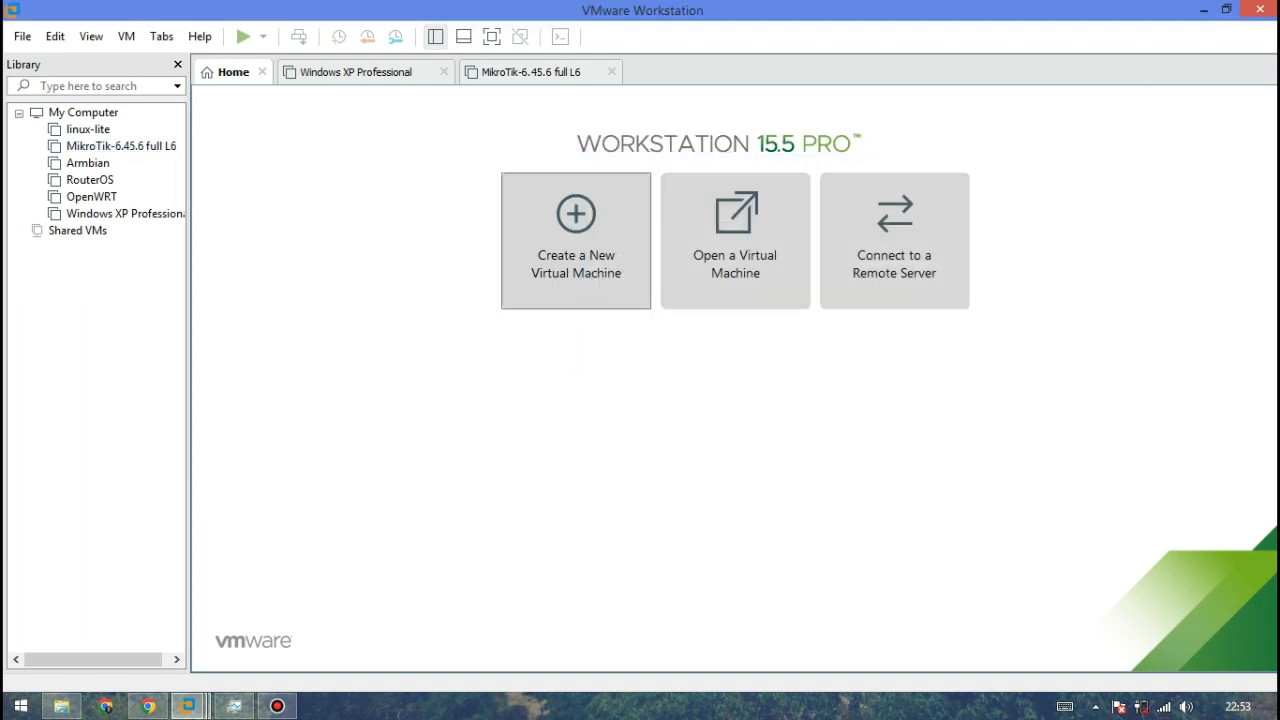
Open the settings of the MikroTik-6.45.6 full L6 virtual machine and examine its memory and processor allocation
click(150, 147)
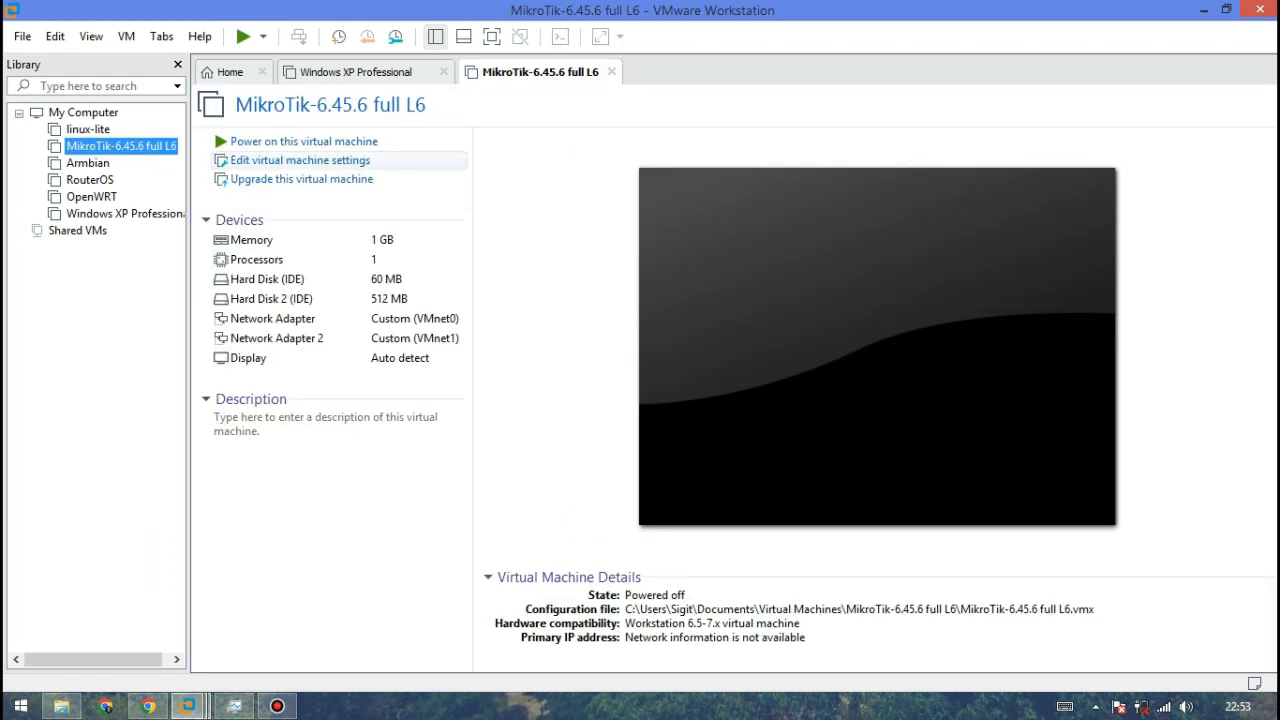
click(300, 160)
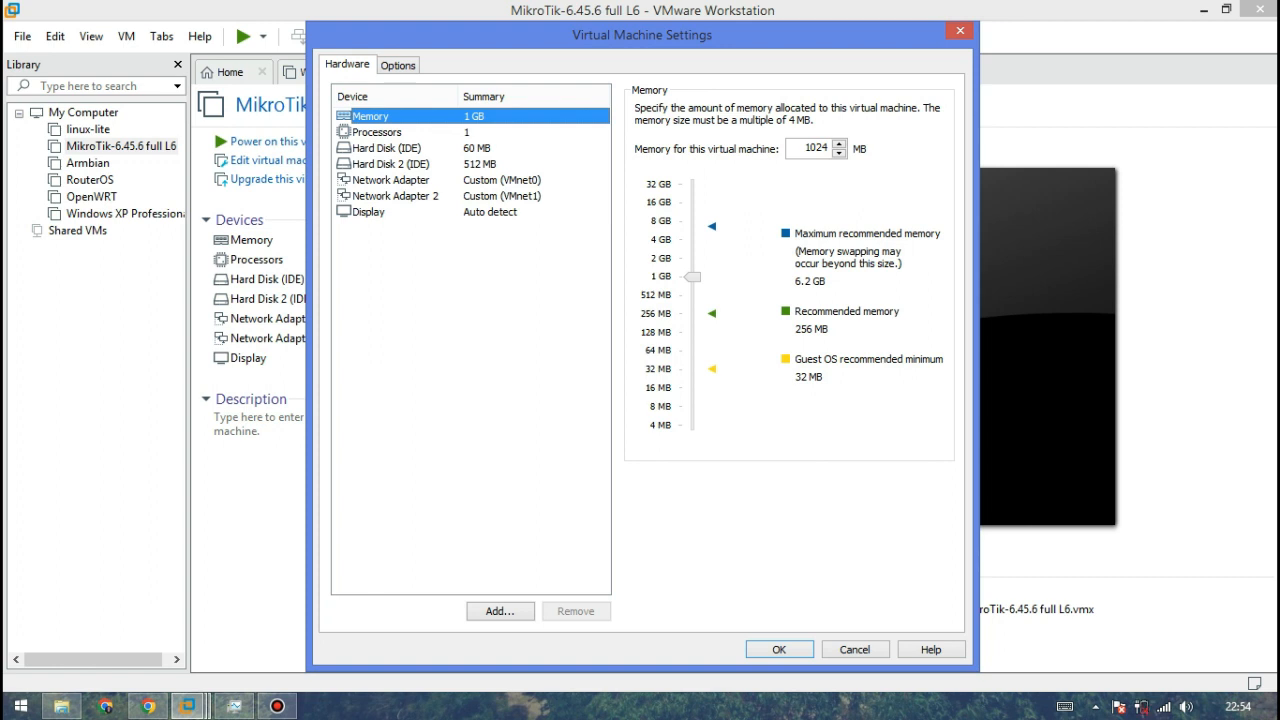
click(377, 132)
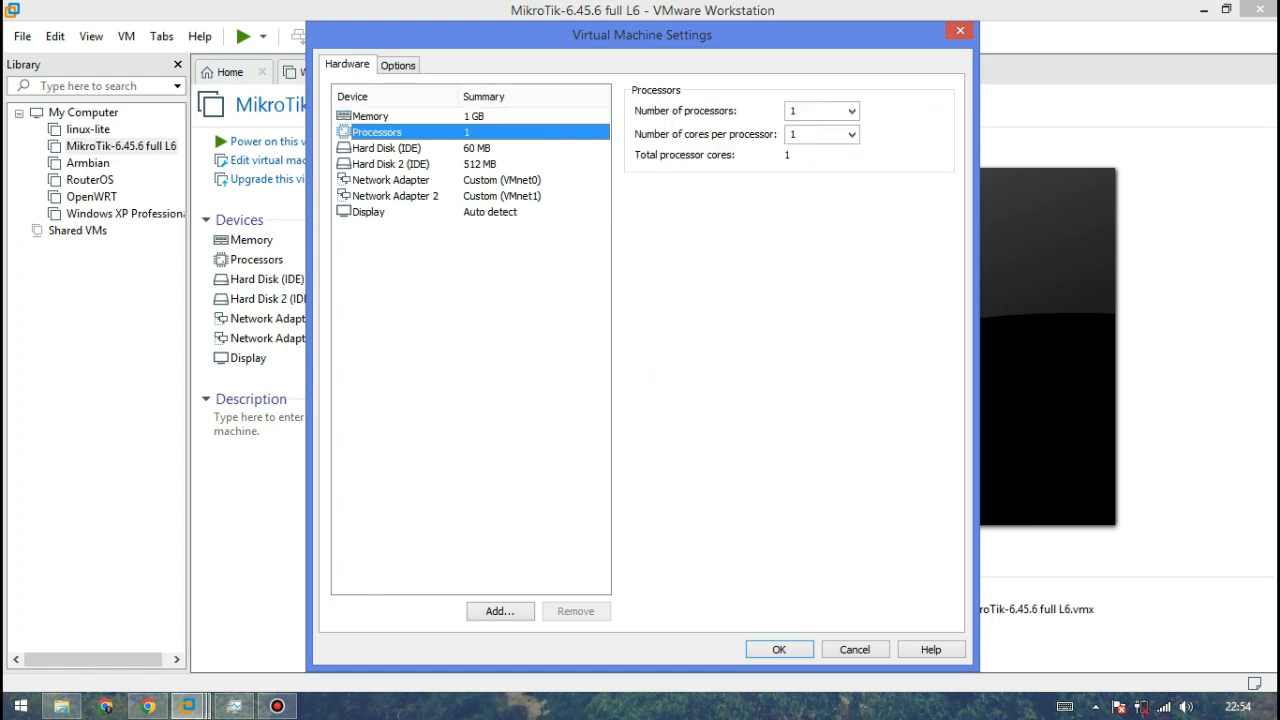
click(370, 116)
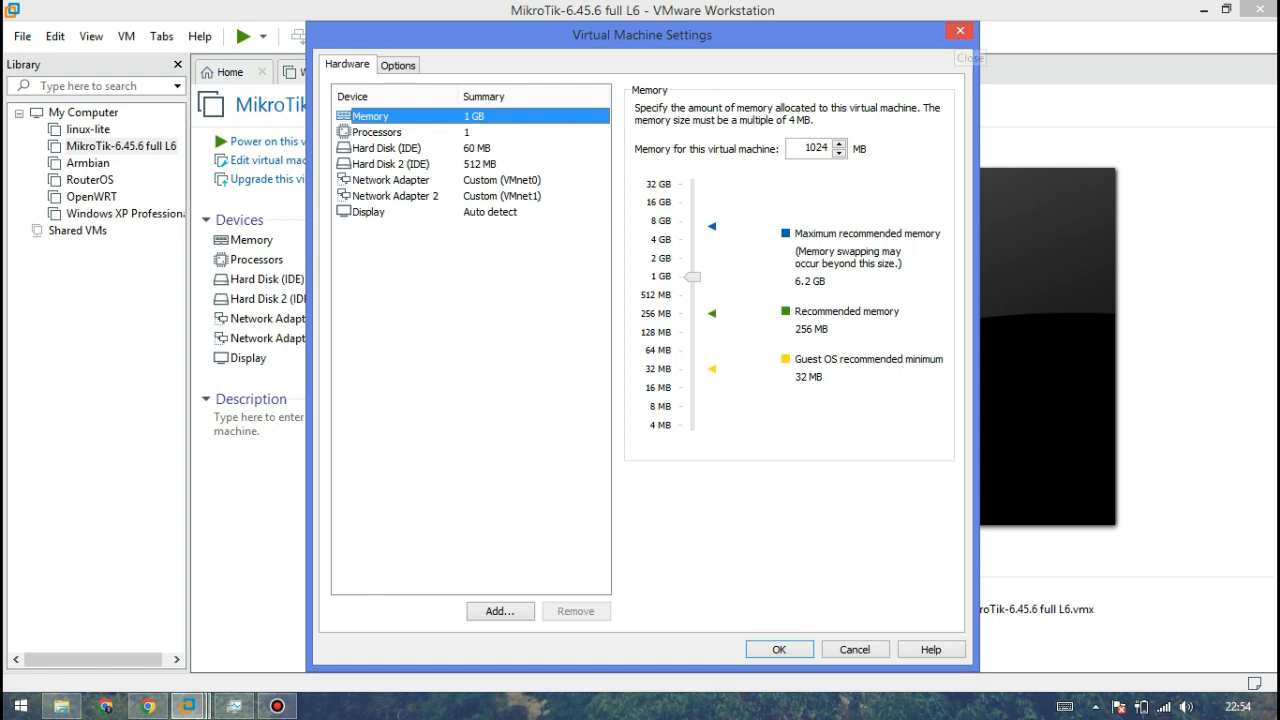
Examine which custom virtual network each of the two network adapters uses, and accept the virtual machine settings
click(391, 180)
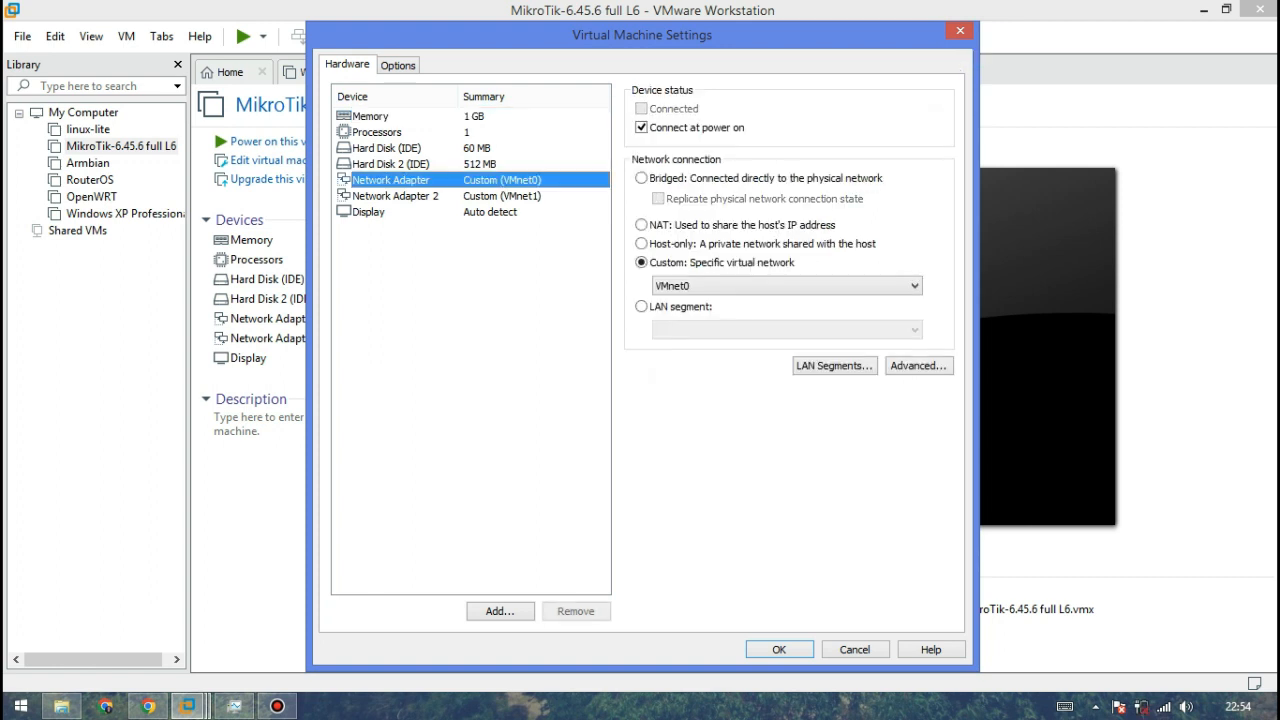
click(395, 196)
click(391, 180)
click(395, 196)
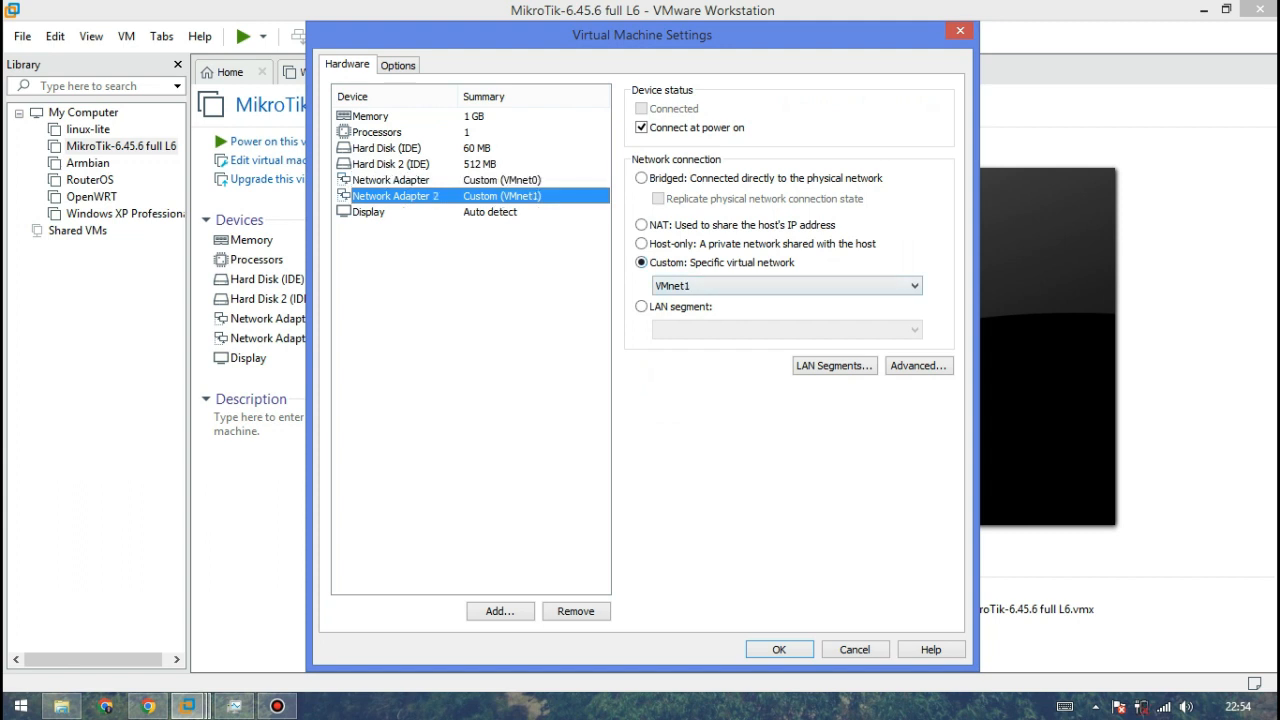
click(786, 286)
click(786, 286)
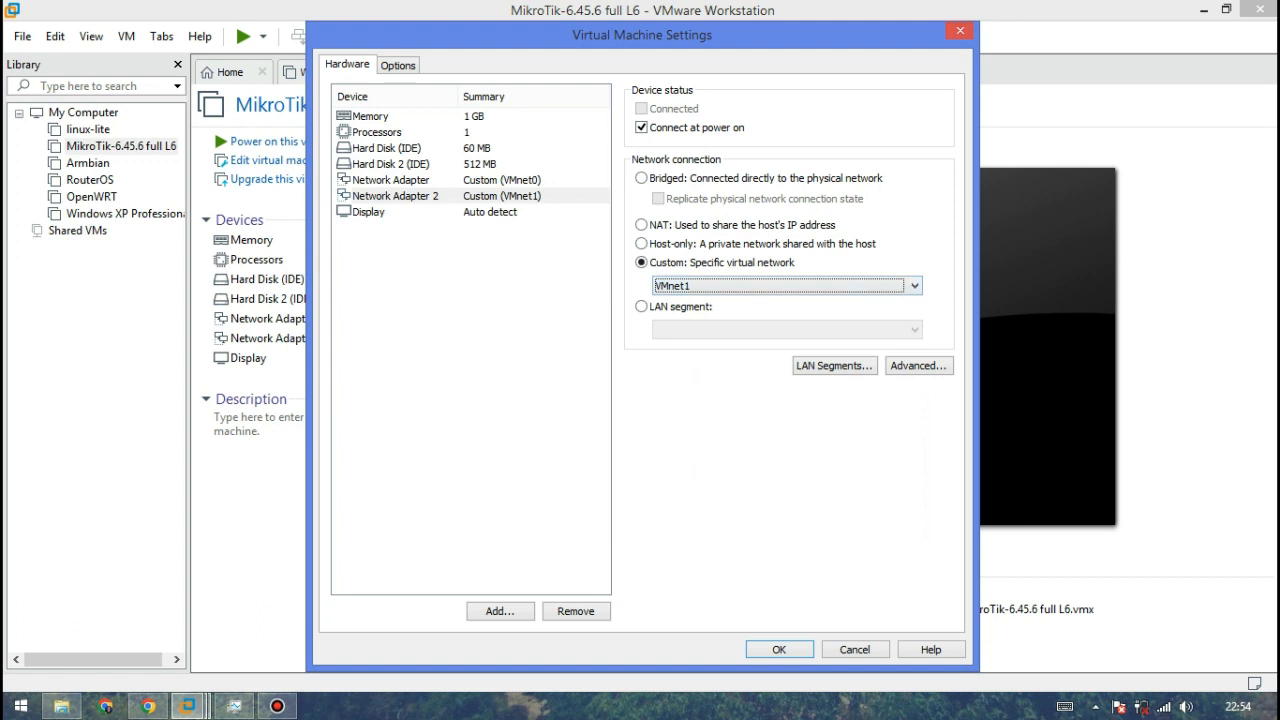
click(779, 650)
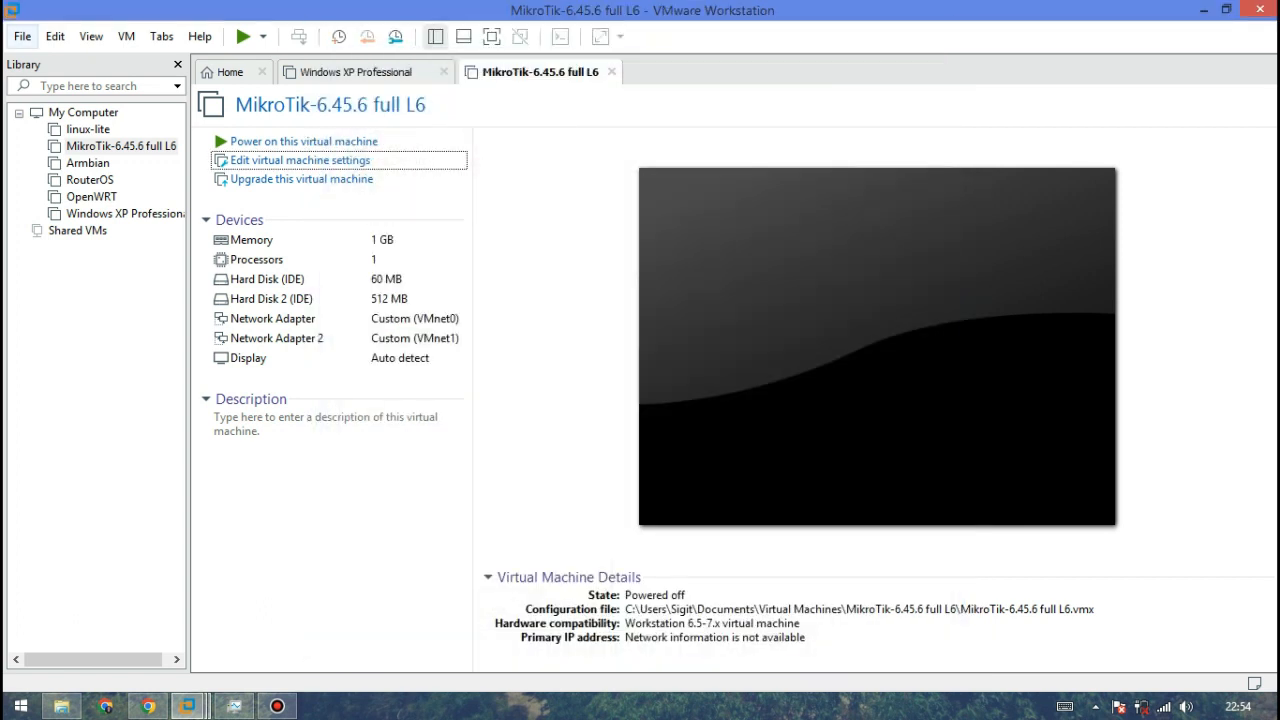
Open the Virtual Network Editor and compare the type, connection and subnet details of VMnet0 and VMnet1
click(23, 36)
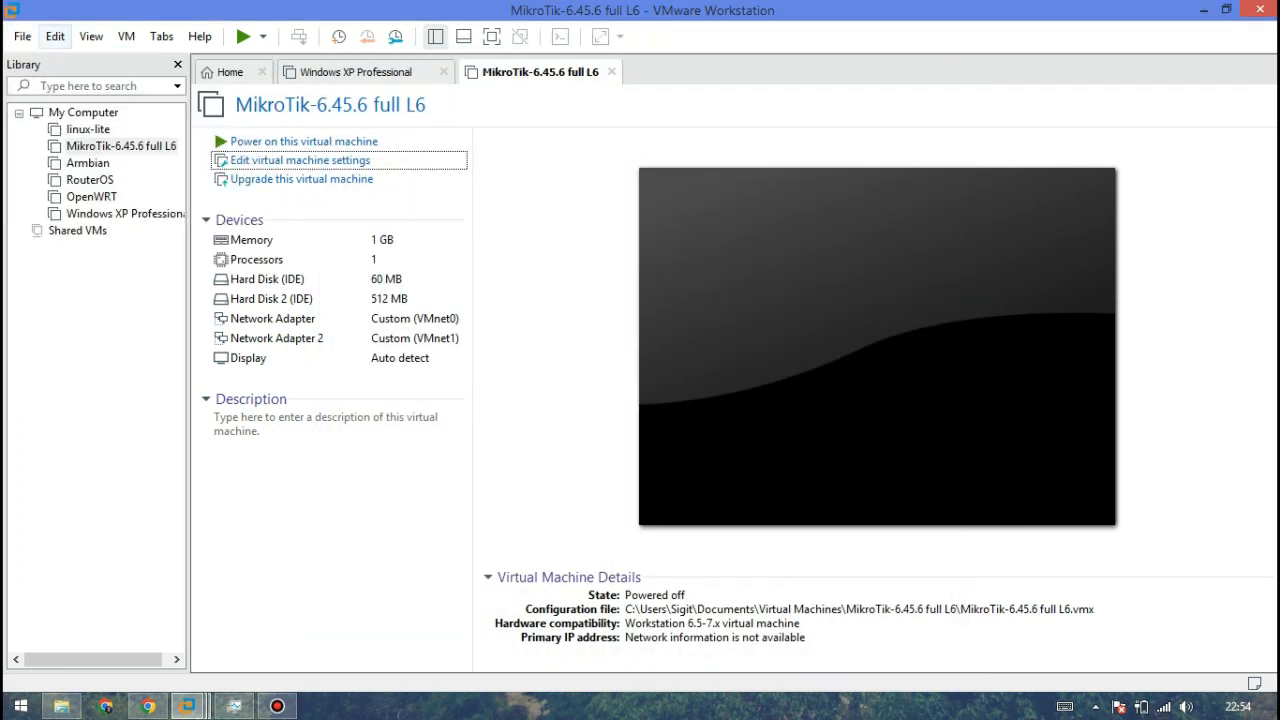
click(56, 36)
key(Return)
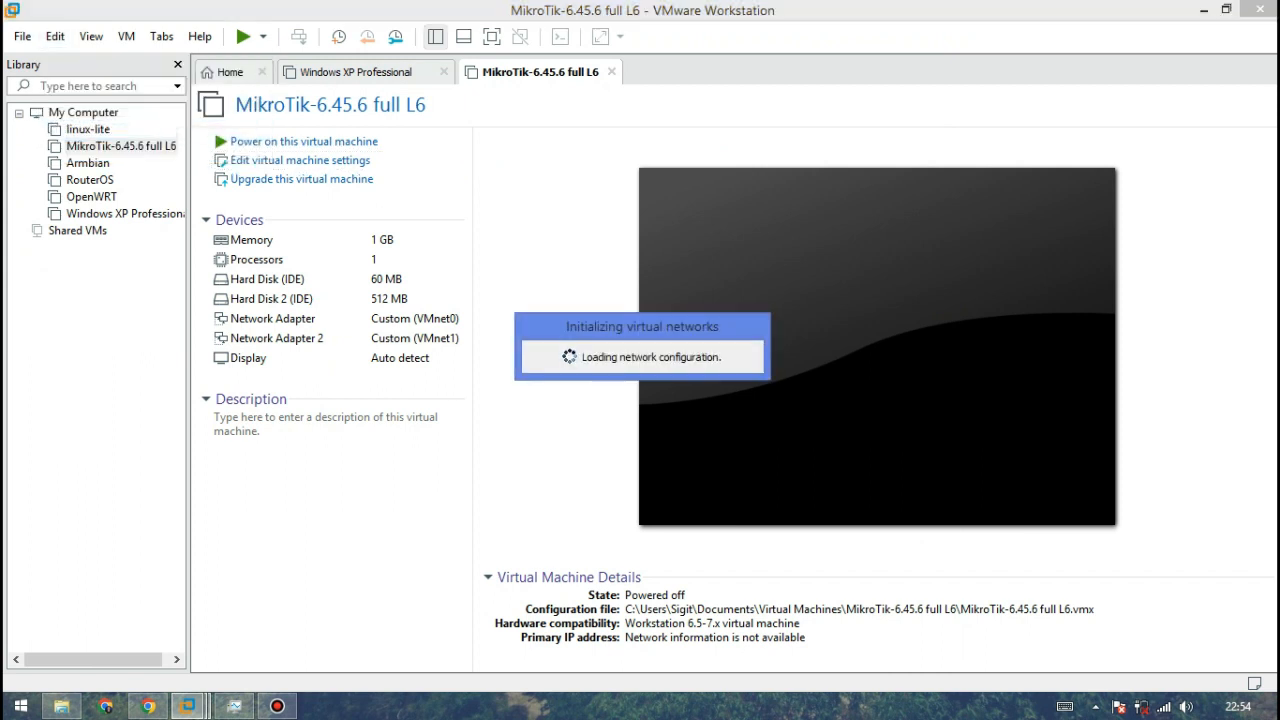
click(56, 36)
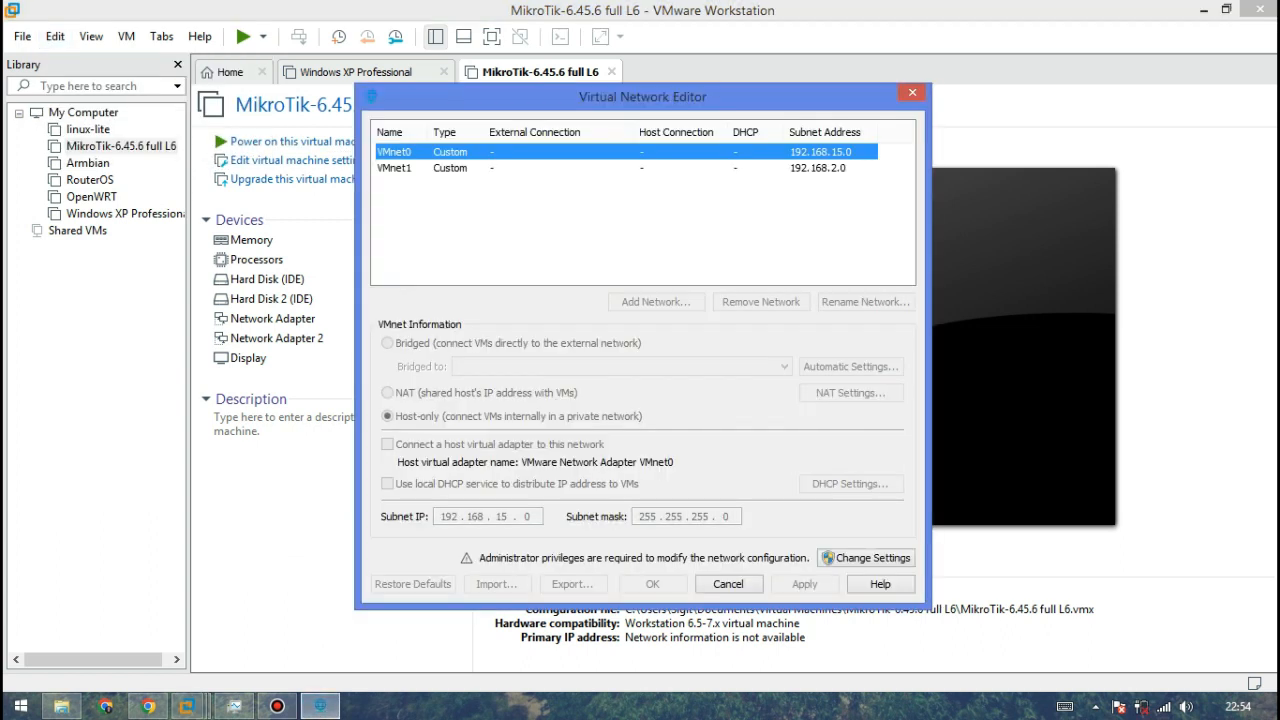
click(450, 168)
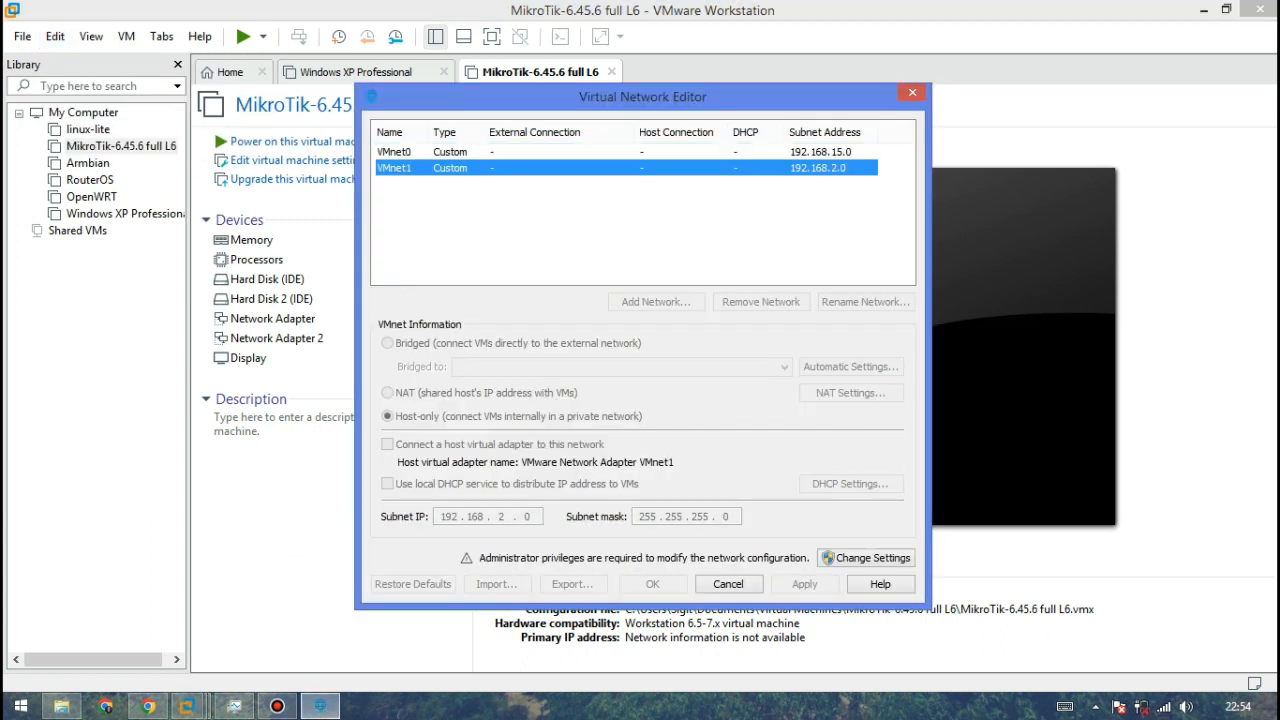
click(450, 152)
click(450, 168)
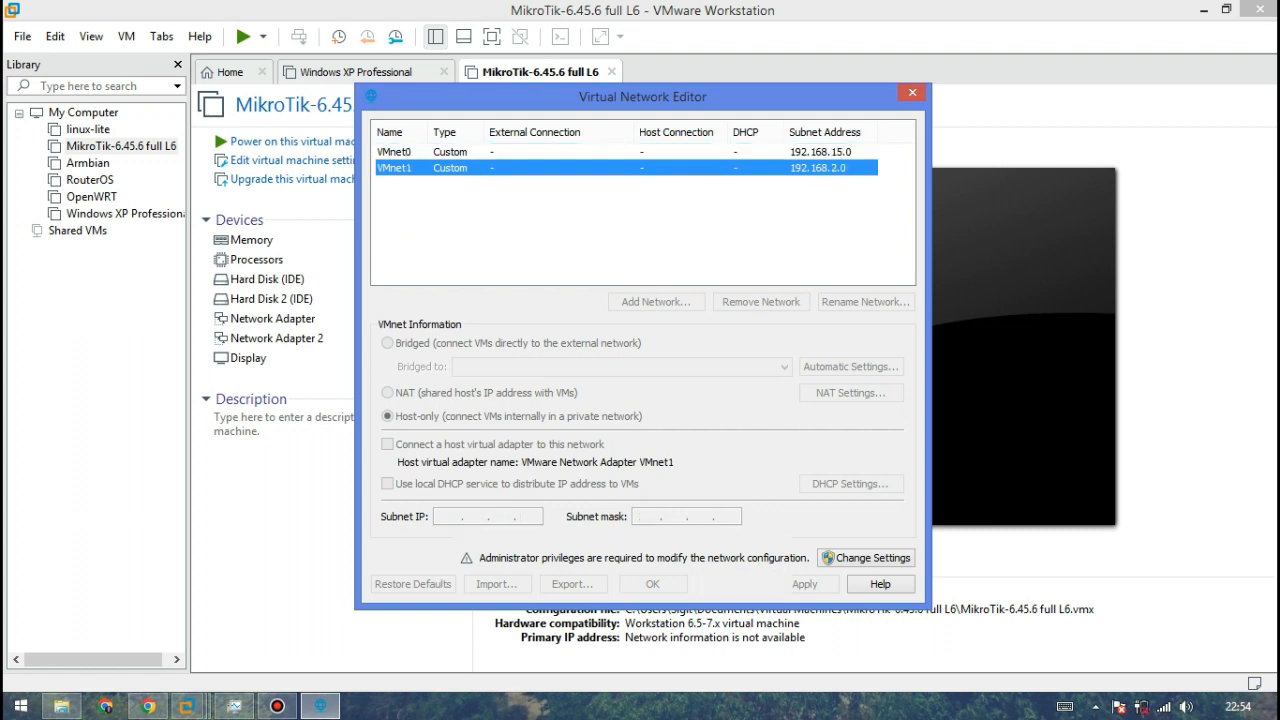
click(394, 152)
click(394, 168)
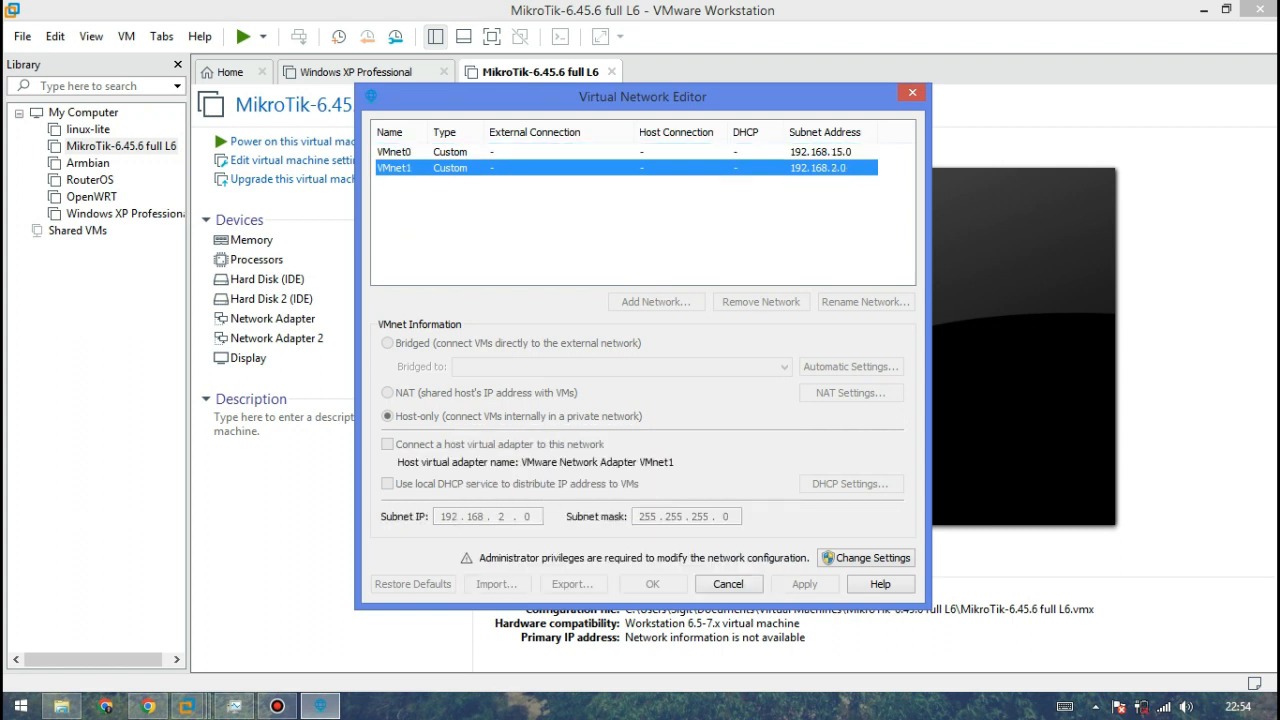
click(394, 152)
click(394, 168)
Unlock the network configuration with administrator privileges and check VMnet0's bridged TP-Link Wireless USB Adapter against the host's Wi-Fi connections
click(866, 558)
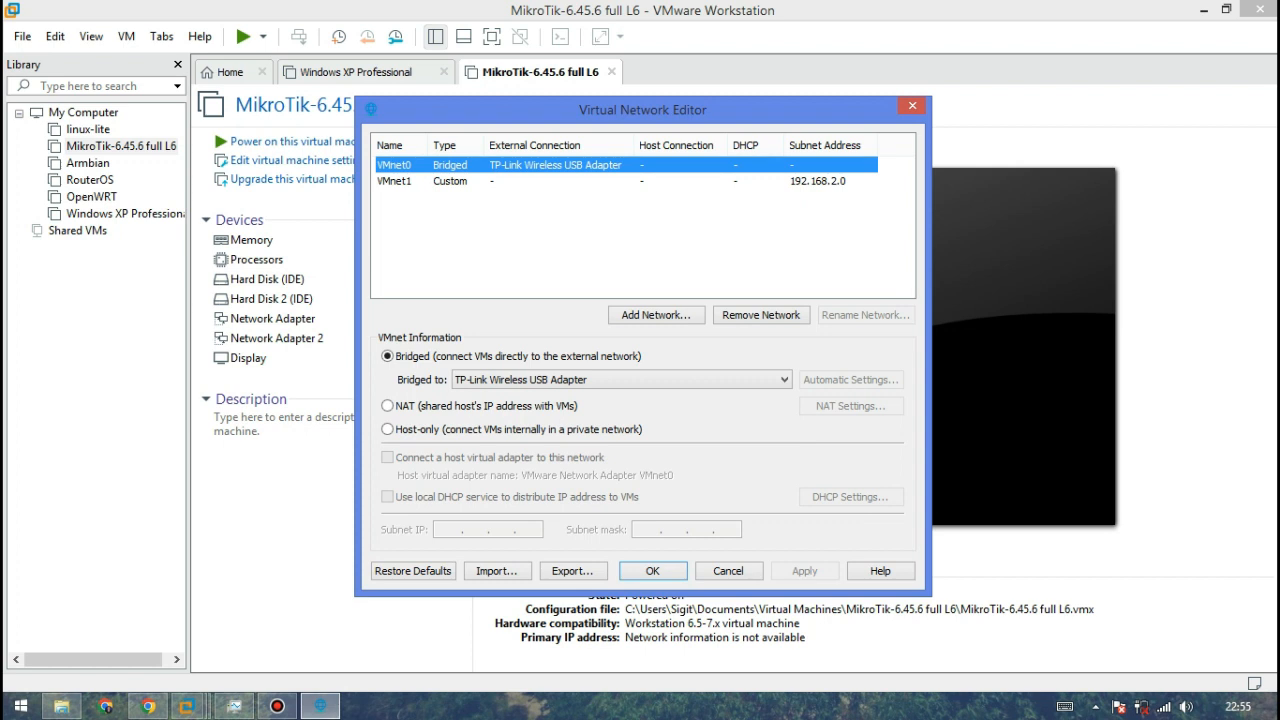
click(621, 380)
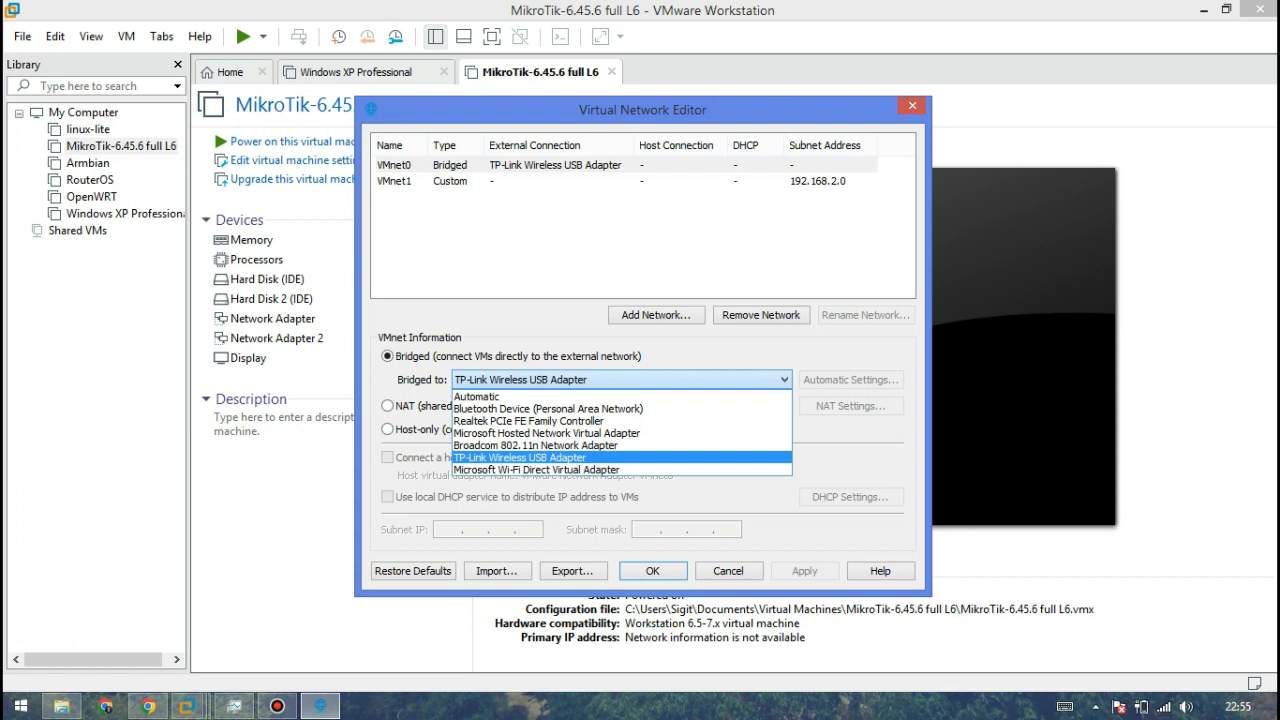
click(520, 458)
click(1163, 707)
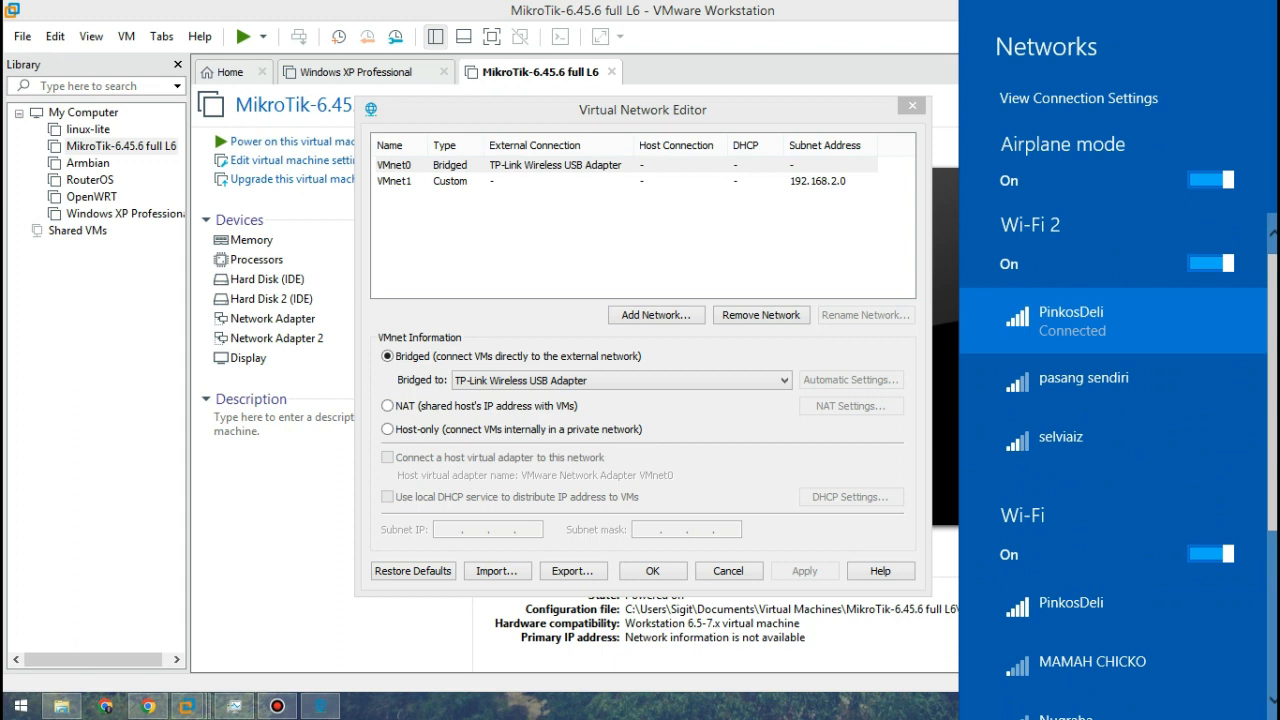
Try bridging VMnet0 to the Broadcom 802.11n Network Adapter and examine the host's available Wi-Fi networks
click(640, 380)
click(640, 380)
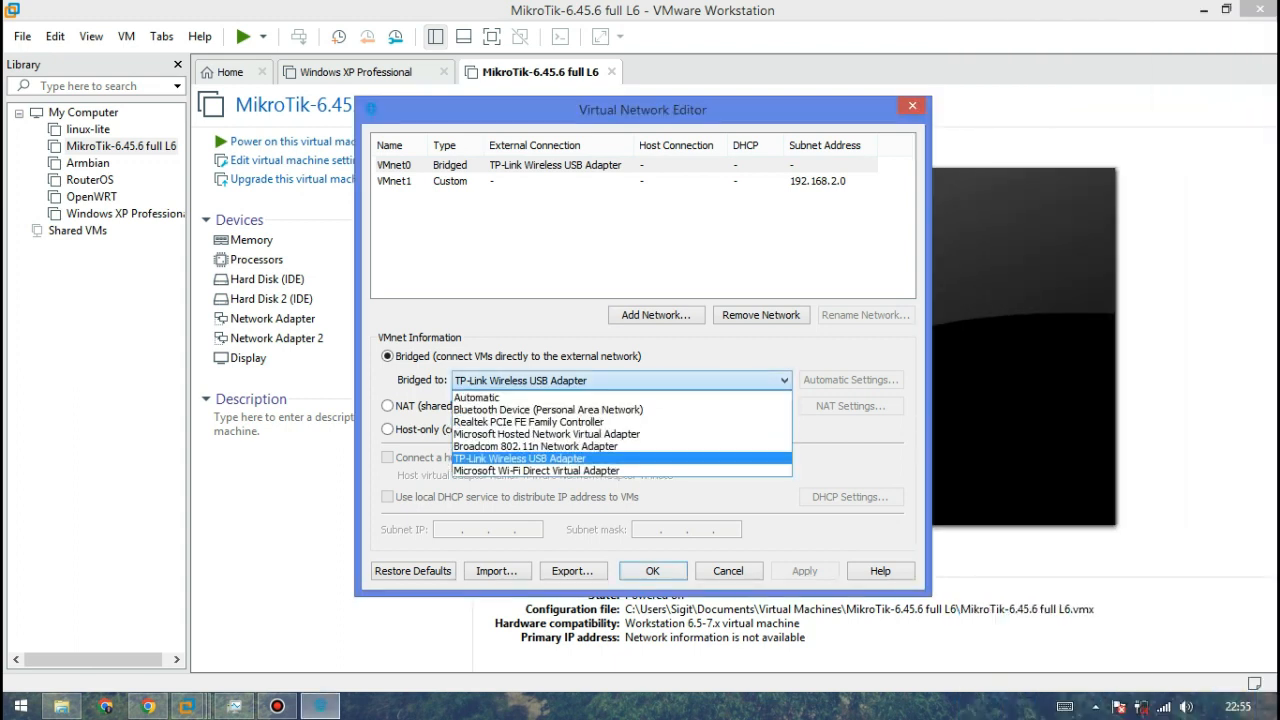
click(620, 446)
click(1163, 707)
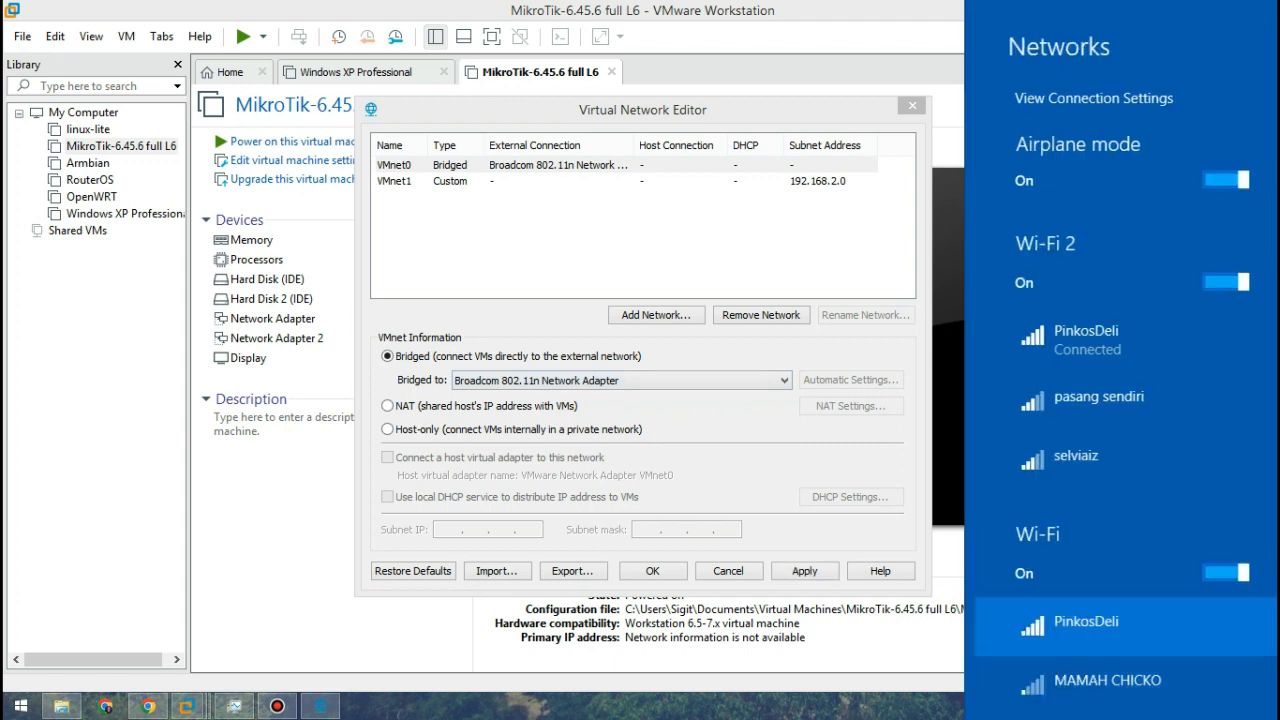
scroll(1118, 400, down, 1)
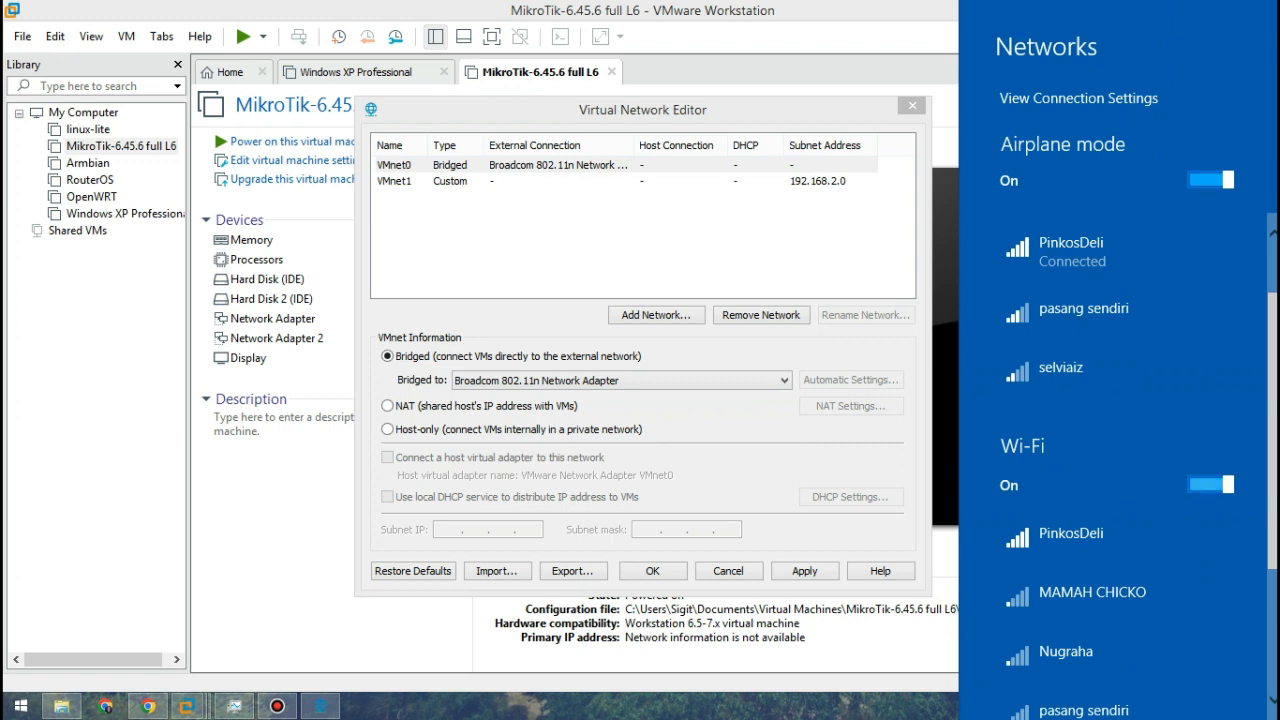
scroll(1118, 450, up, 1)
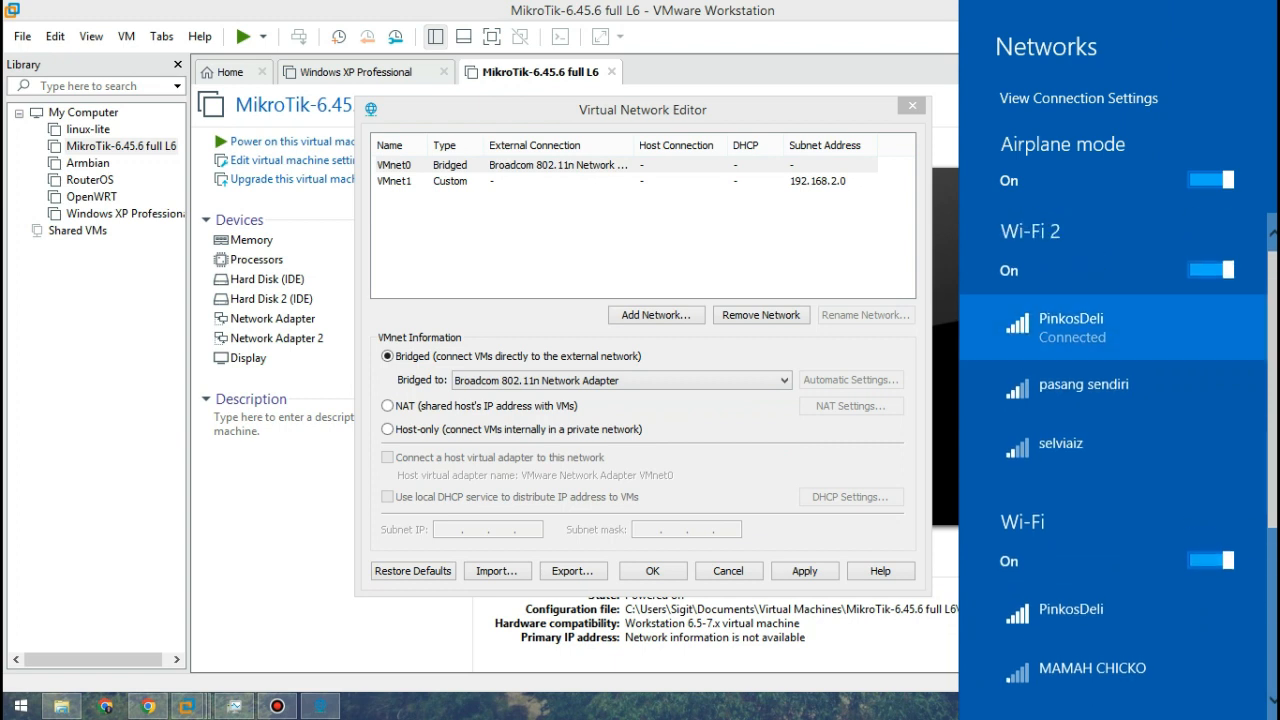
key(Escape)
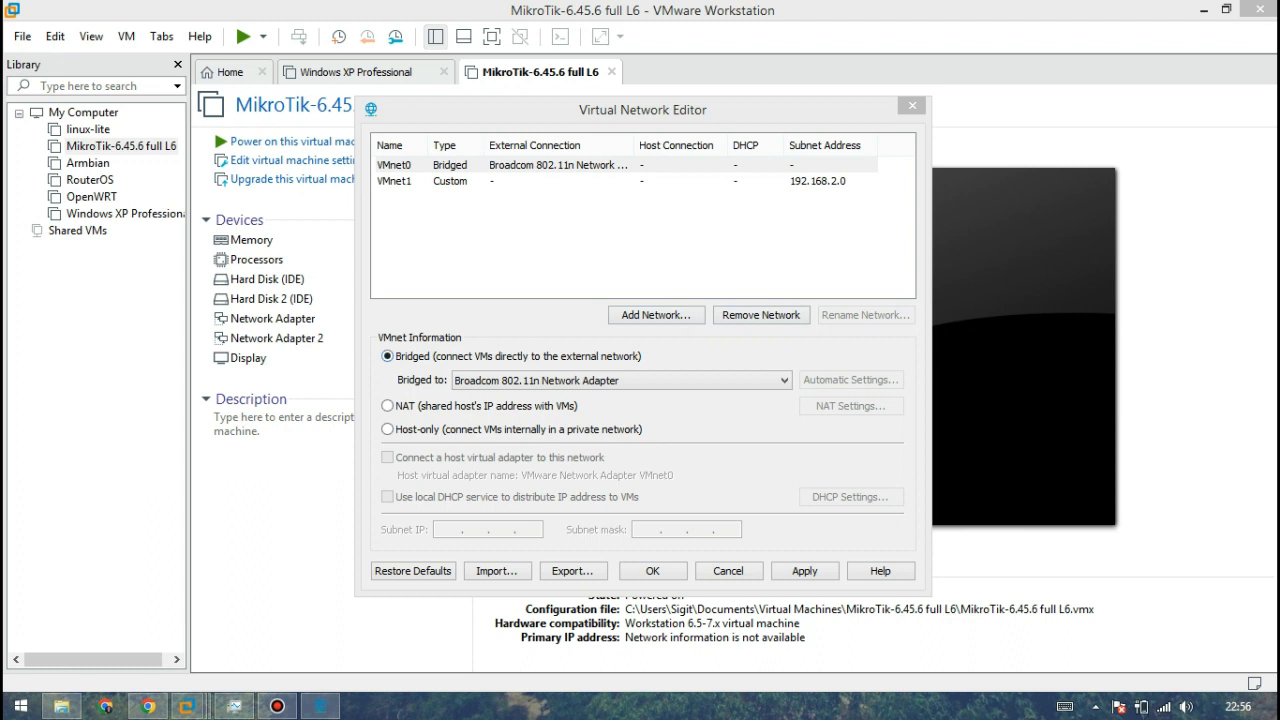
Bridge VMnet0 back to the TP-Link Wireless USB Adapter and examine the VMnet1 settings
click(620, 380)
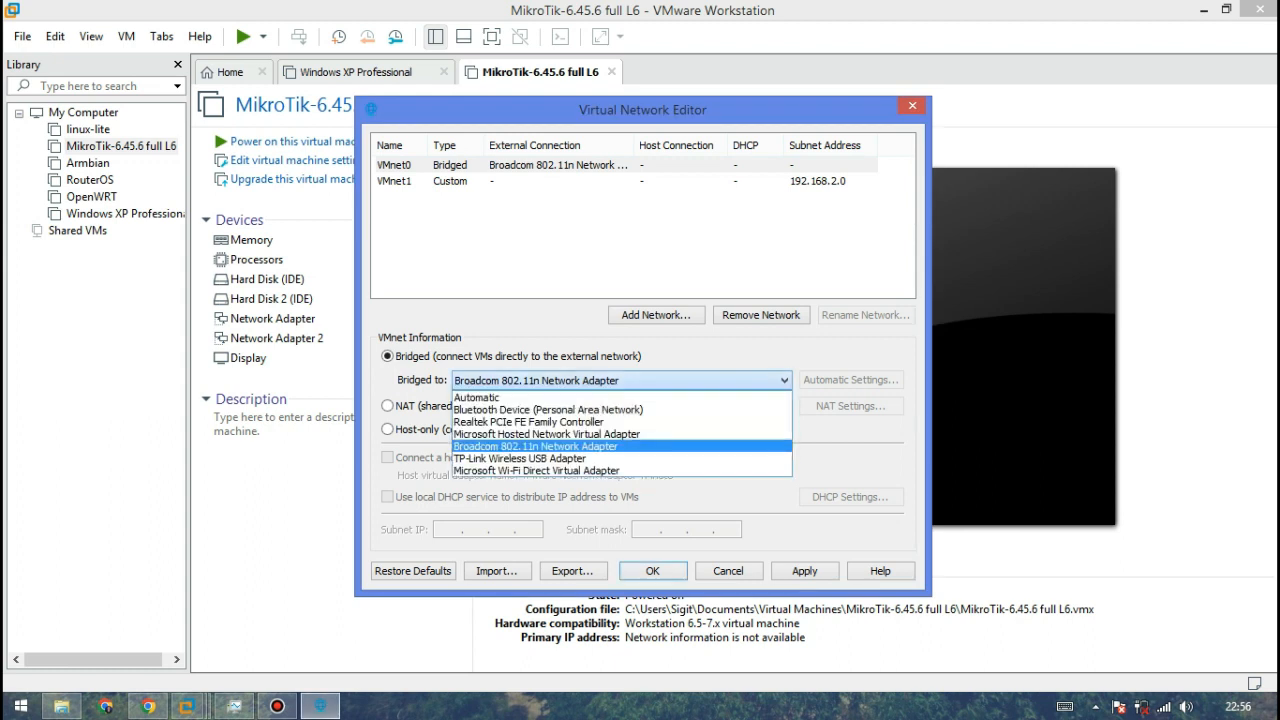
click(520, 459)
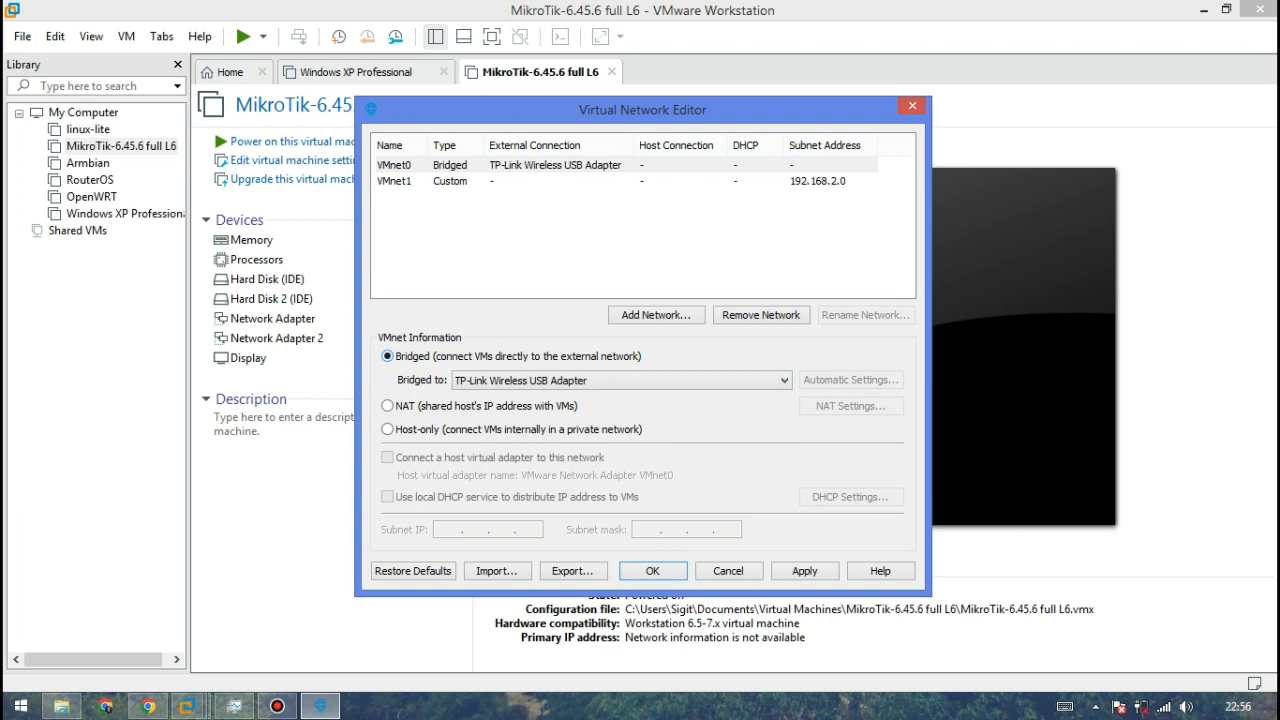
click(450, 181)
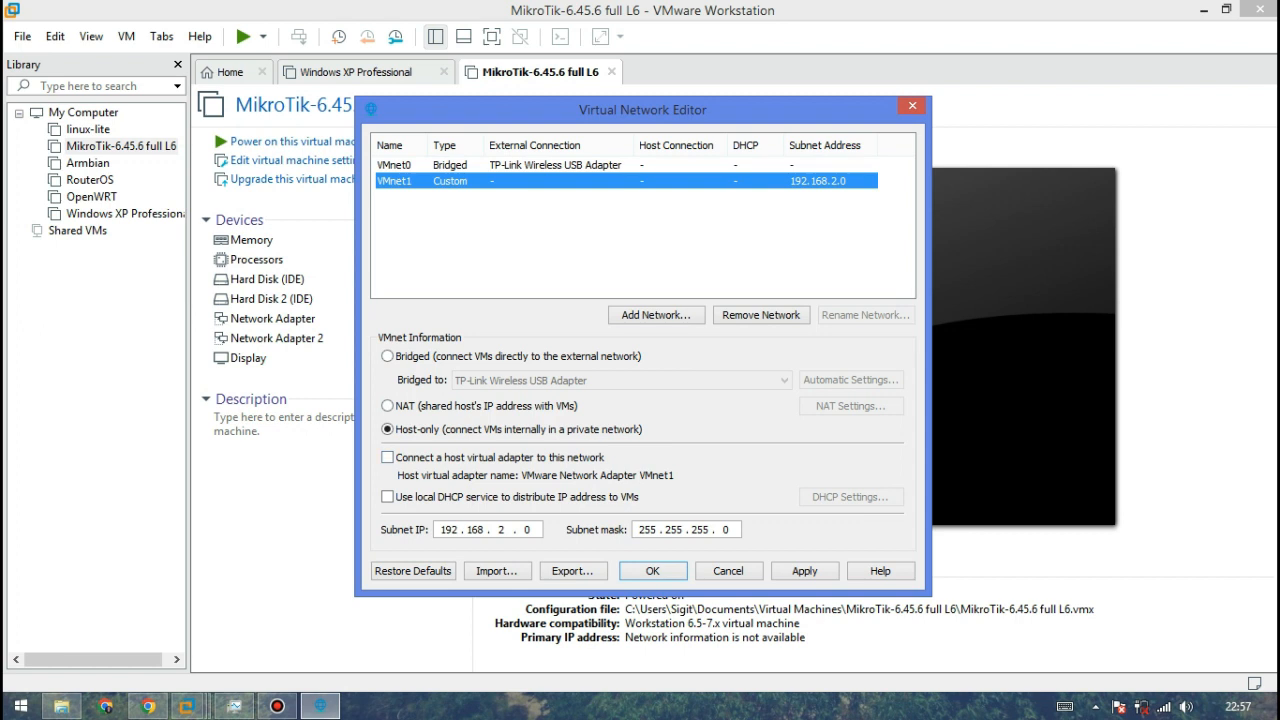
Add the virtual network VMnet2, and cancel the Virtual Network Editor without saving
click(656, 315)
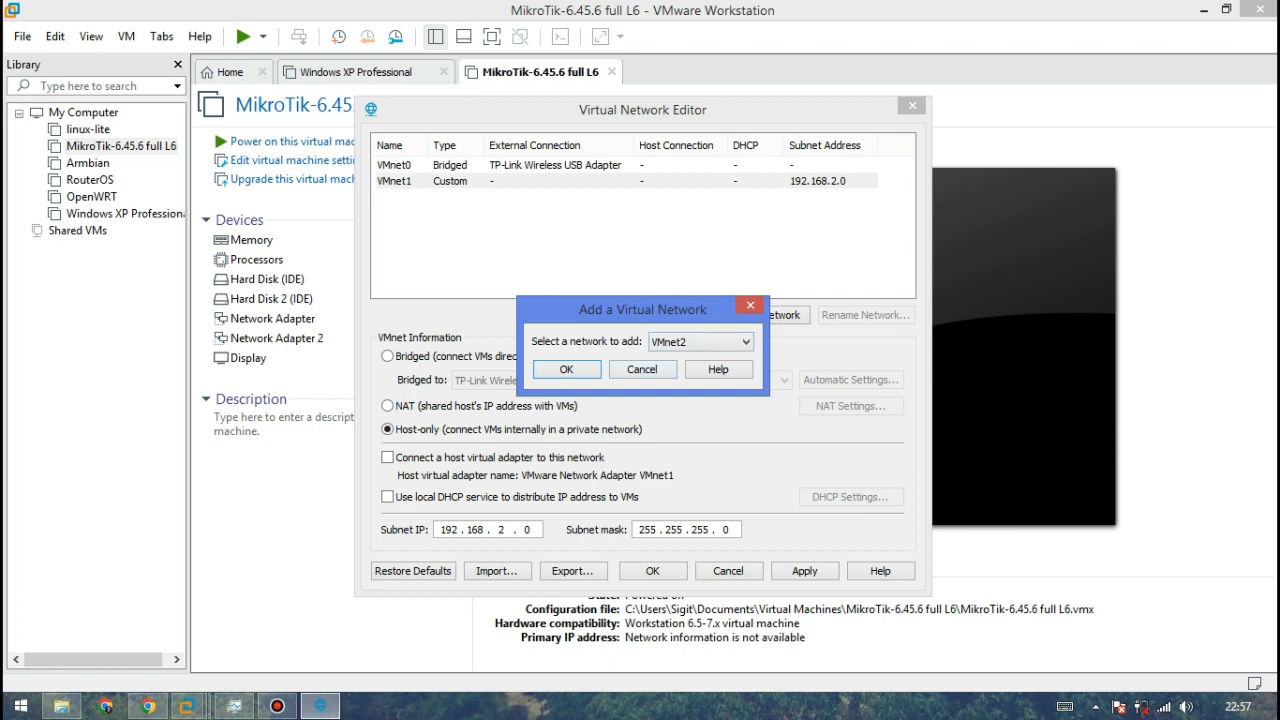
click(566, 369)
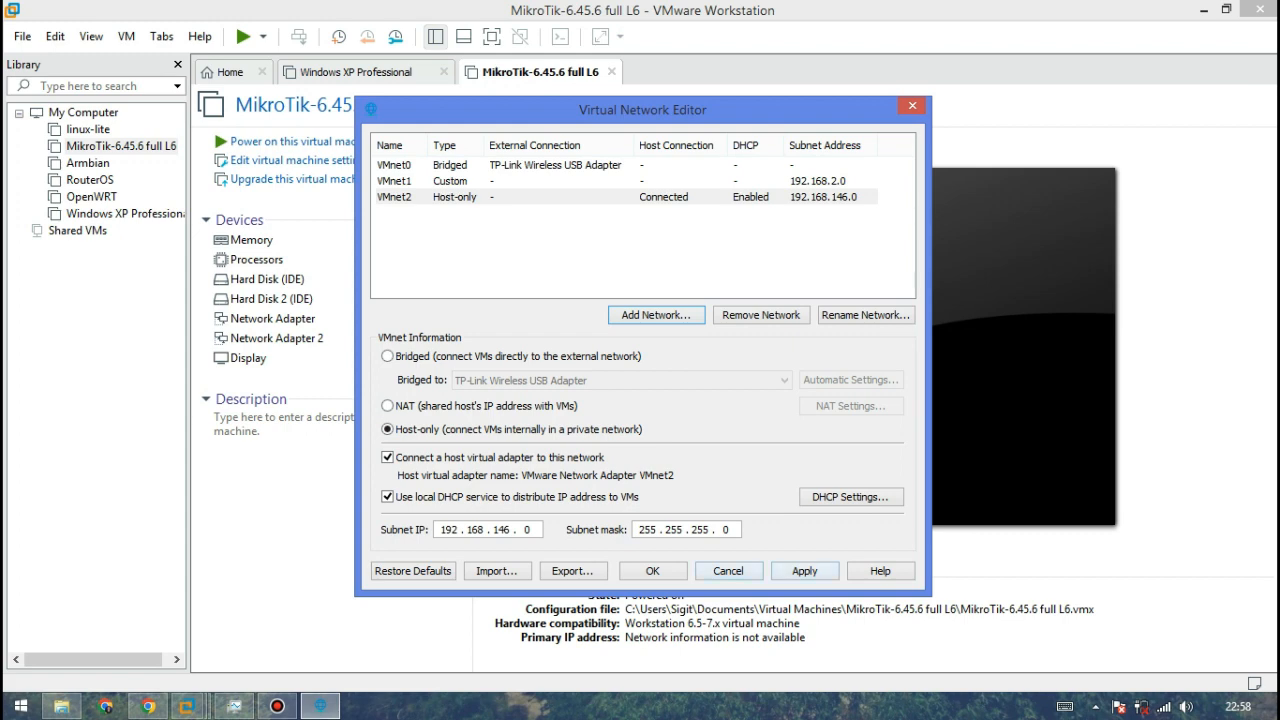
click(729, 571)
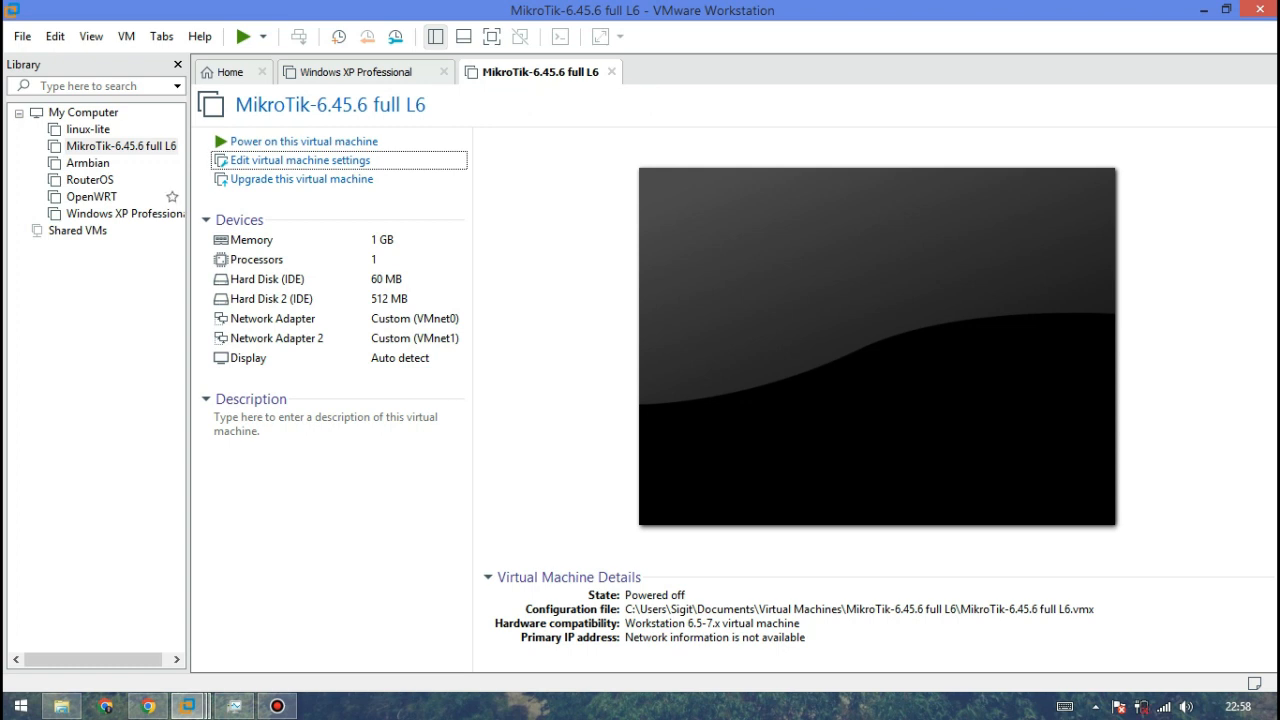
Examine the hardware settings of the Windows XP Professional virtual machine, including its network adapter, and close them without changes
click(120, 213)
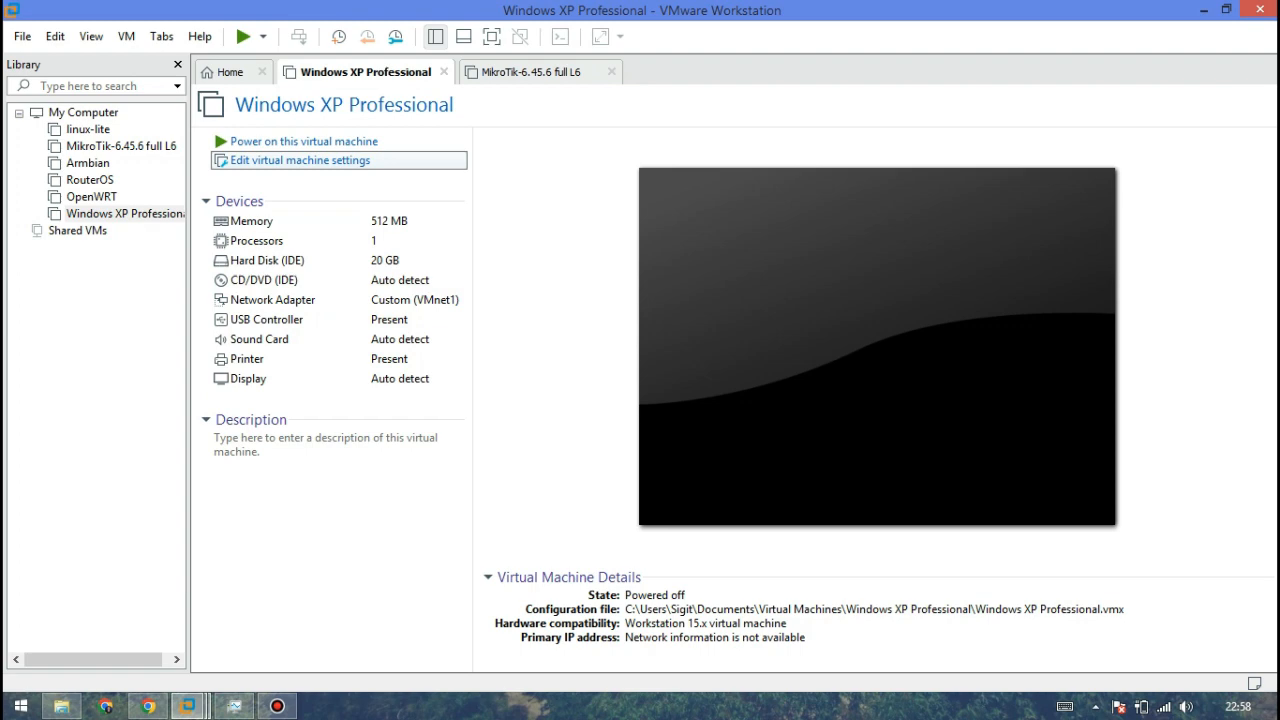
click(300, 160)
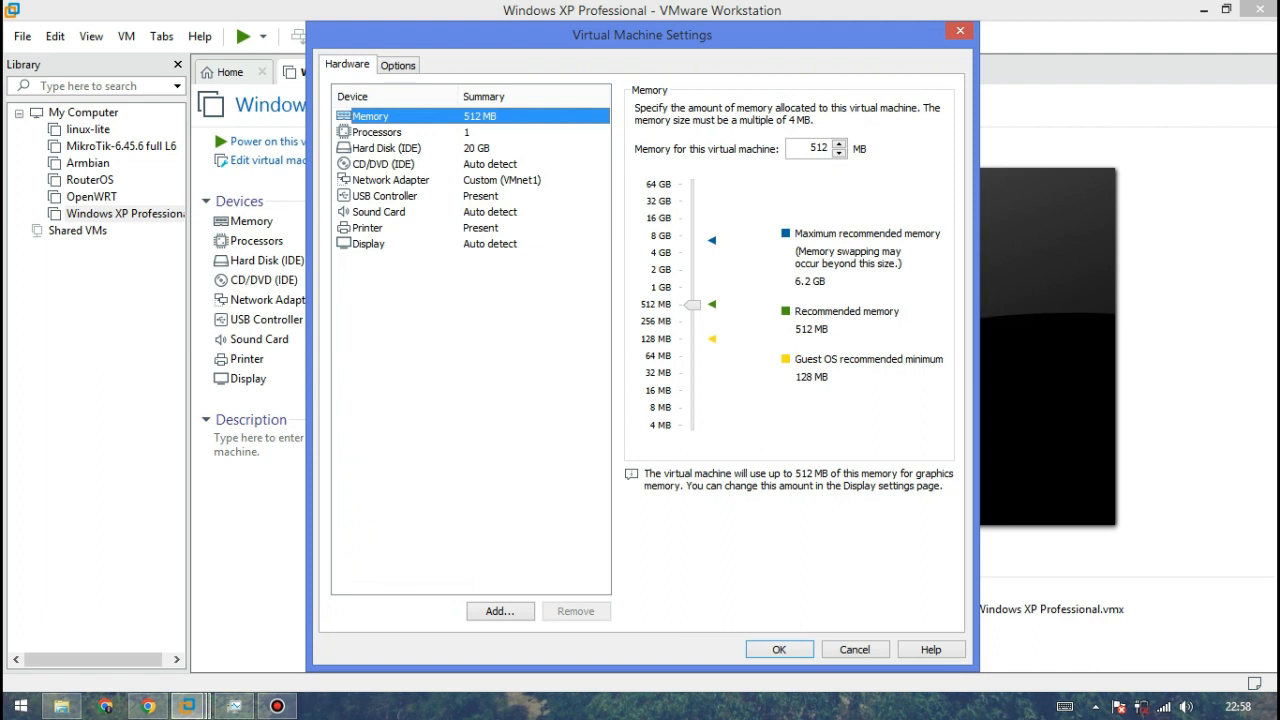
drag(642, 35, 649, 32)
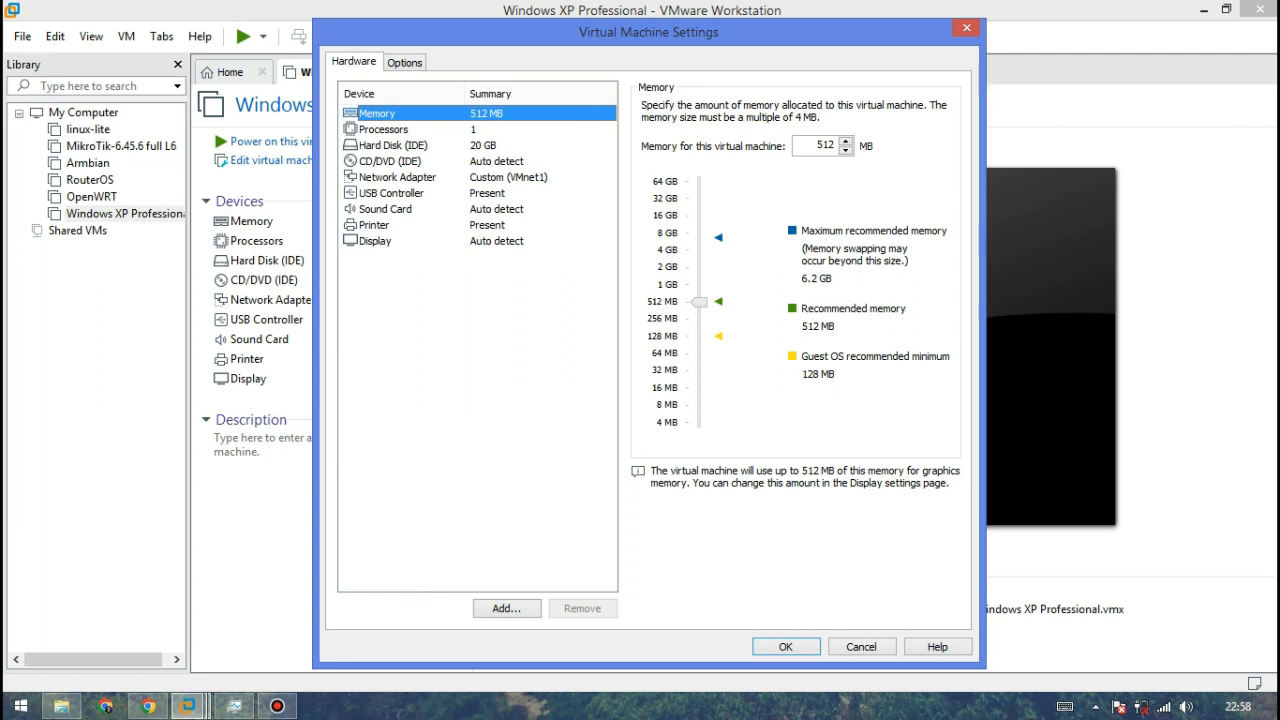
drag(600, 32, 726, 19)
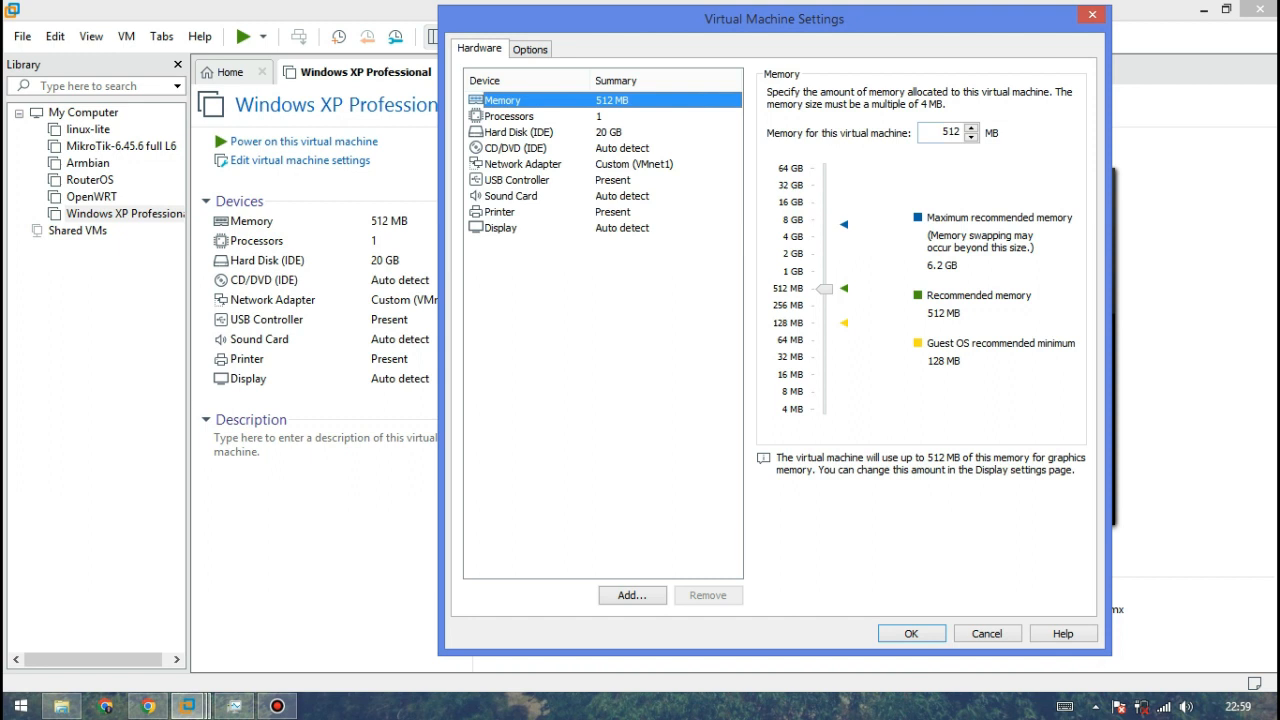
key(Escape)
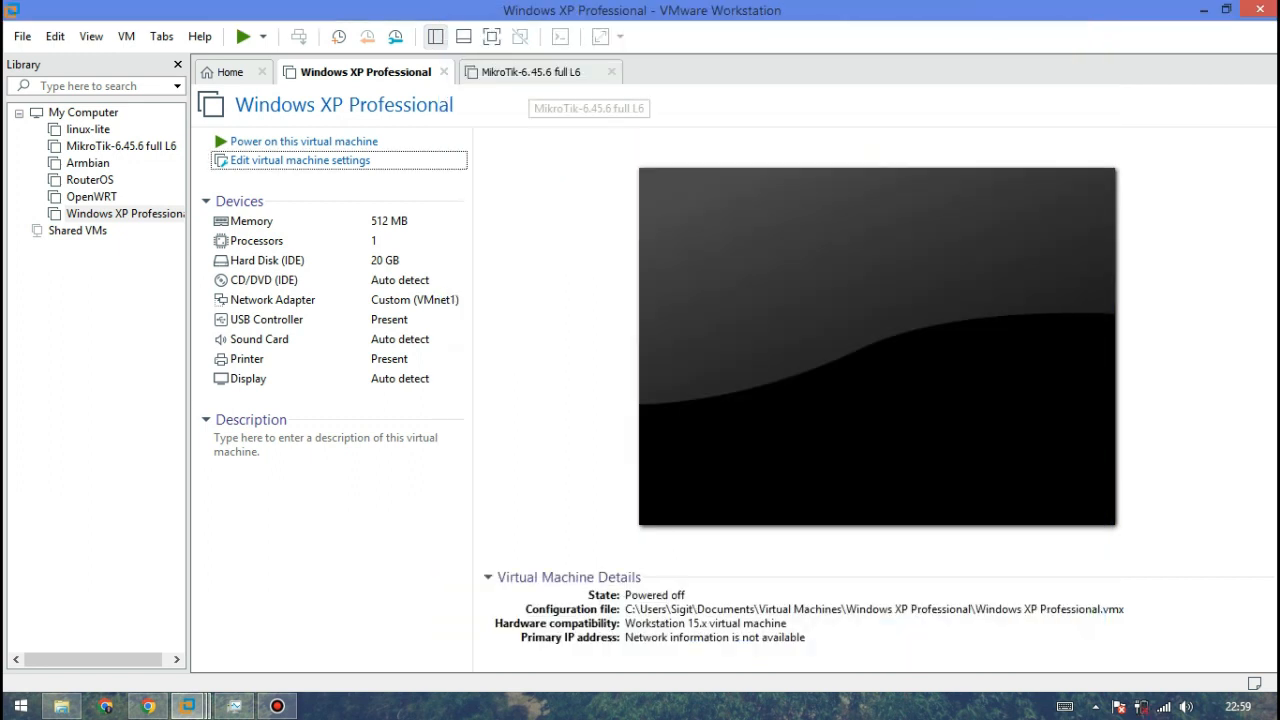
Power on the MikroTik-6.45.6 full L6 virtual machine and check the host's CPU performance in Task Manager
click(530, 72)
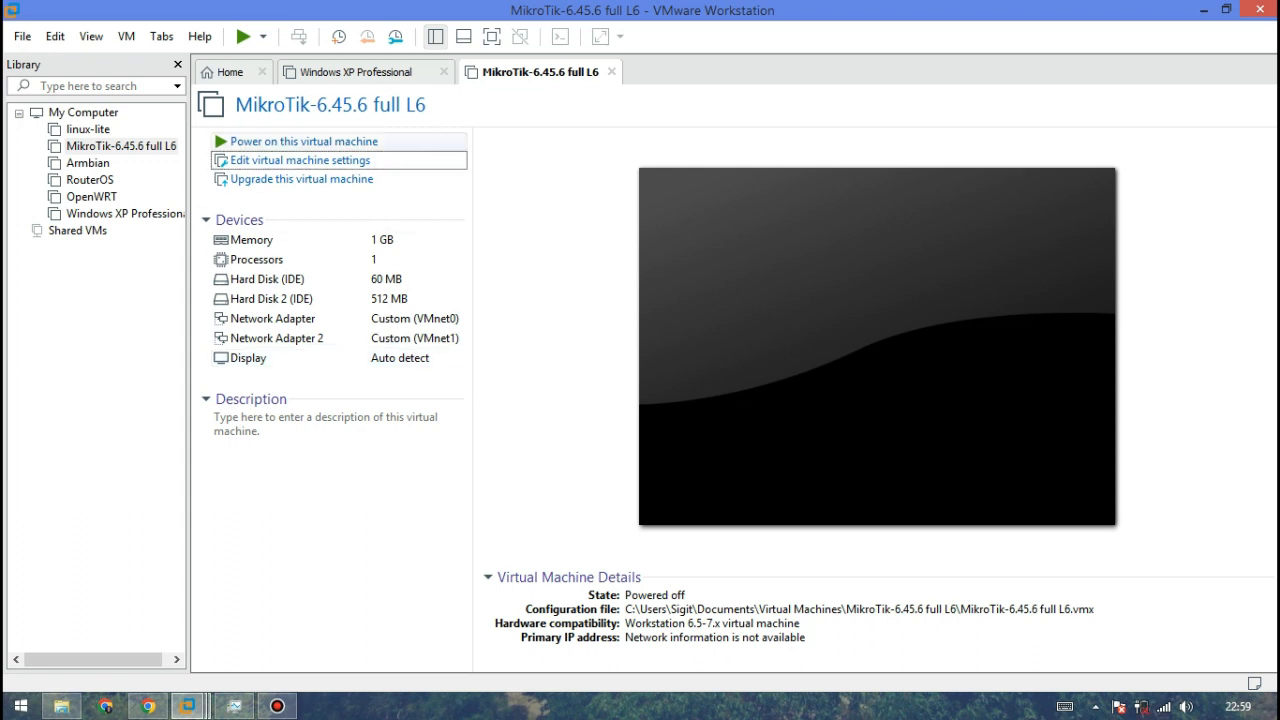
click(304, 142)
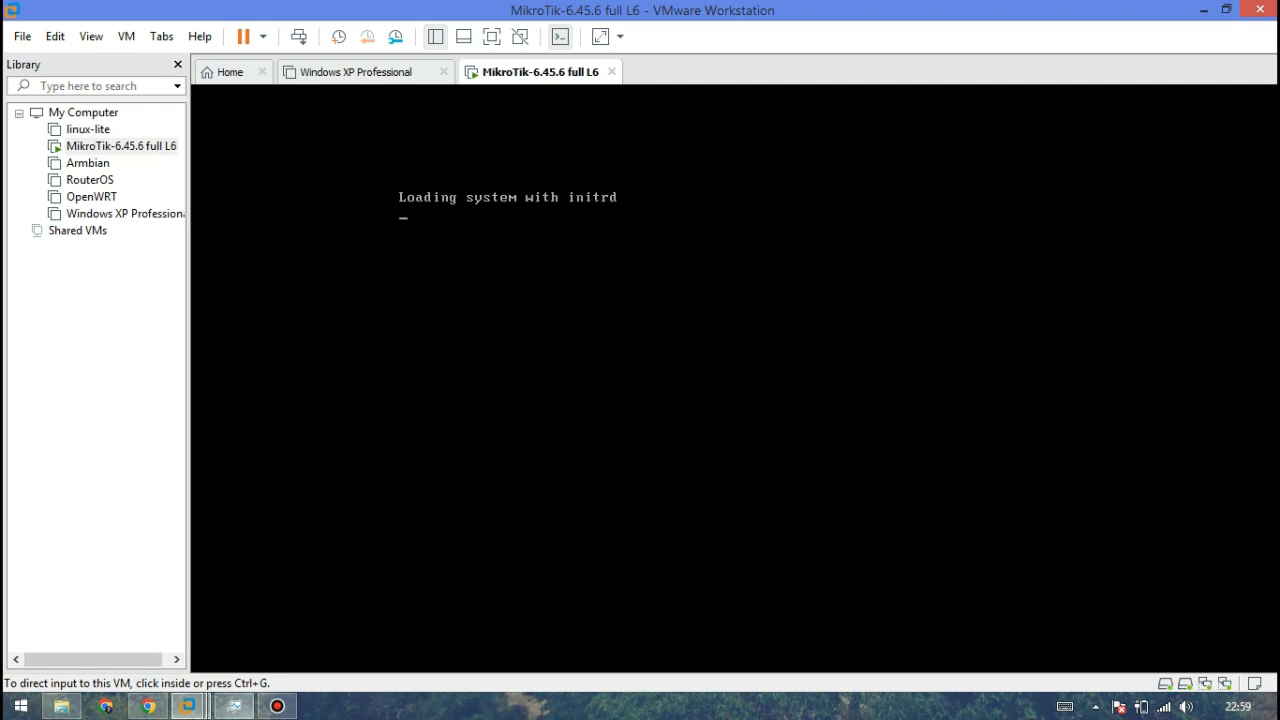
click(234, 706)
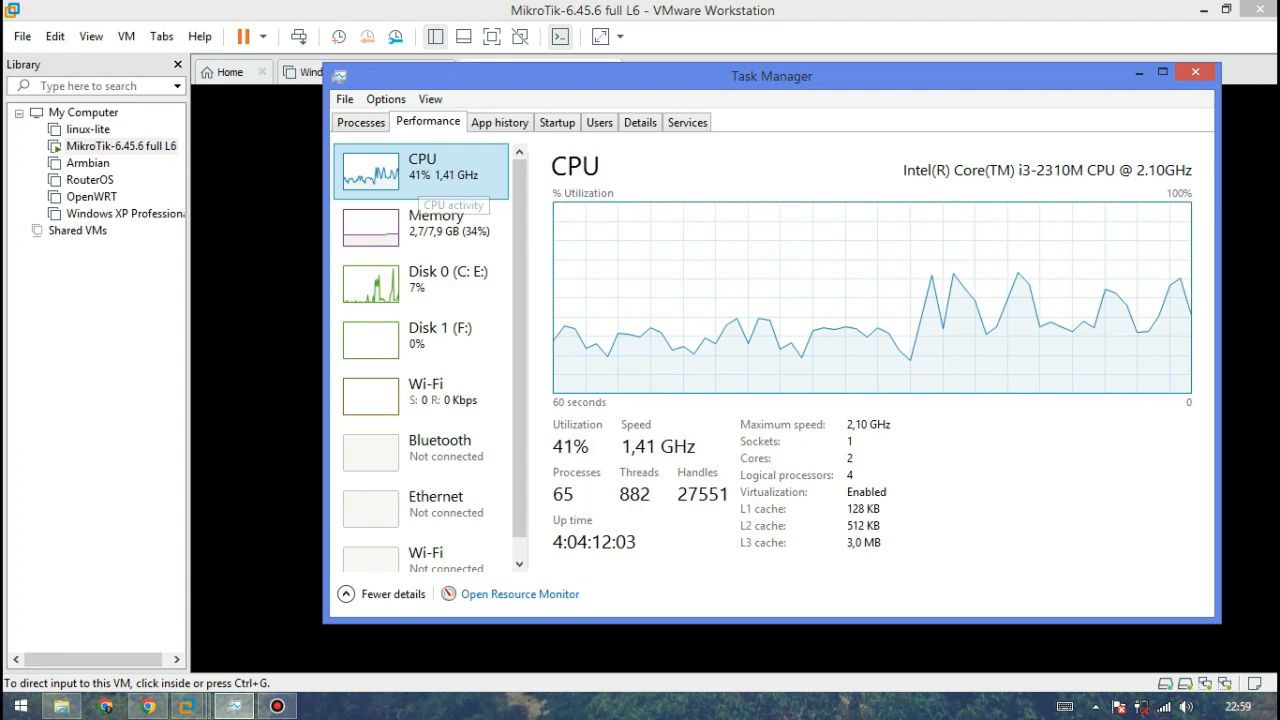
click(1139, 72)
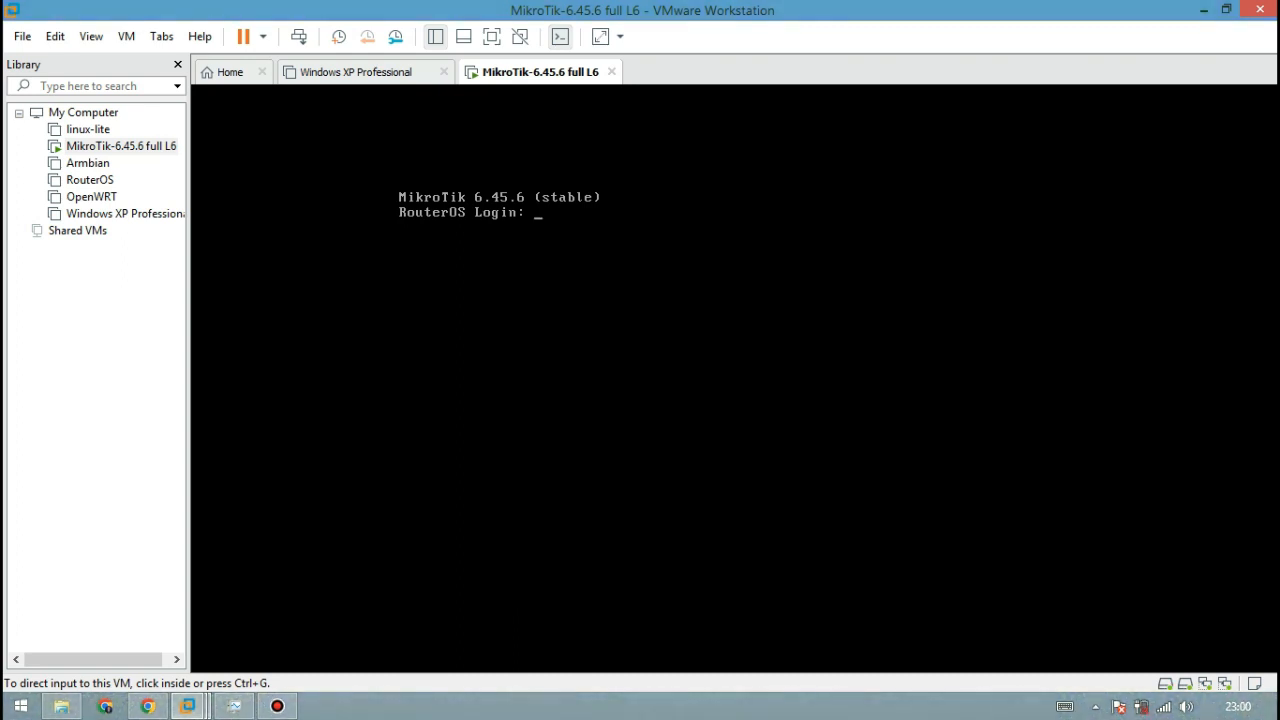
Log in to the RouterOS console as admin, leaving the password empty, and return input control to the host
key(ctrl+g)
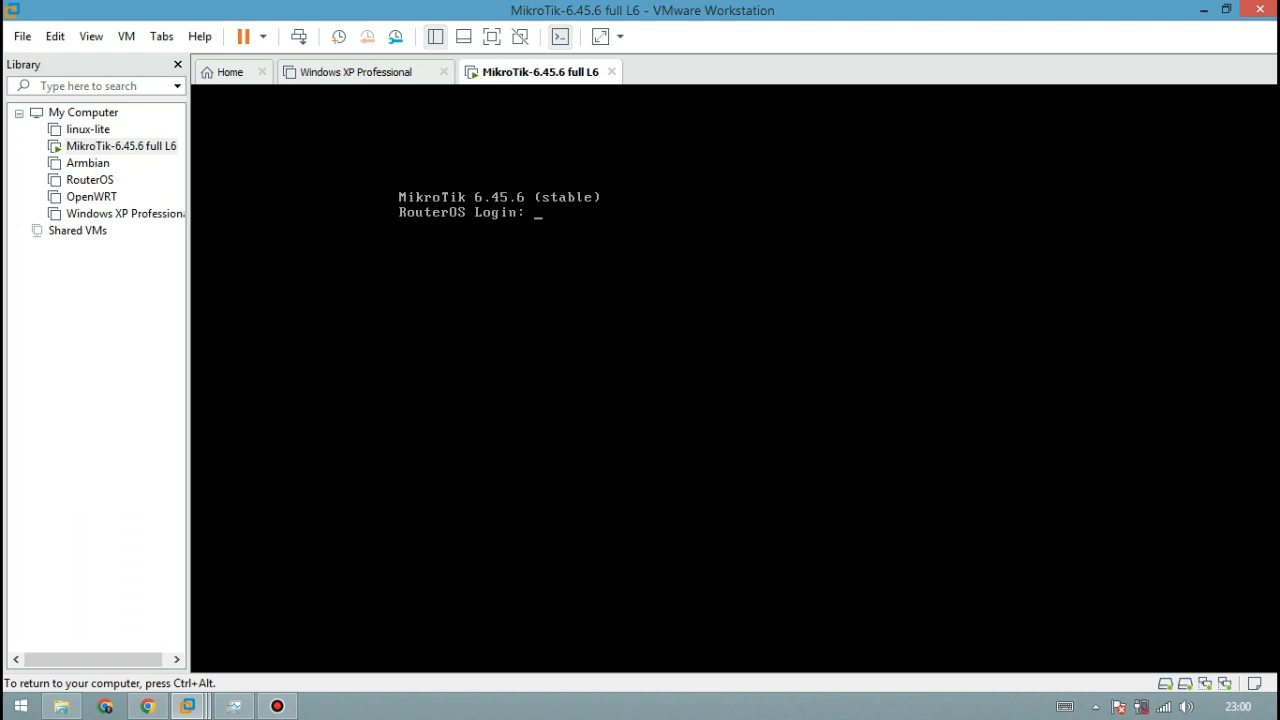
text(admin)
key(Return)
key(Return)
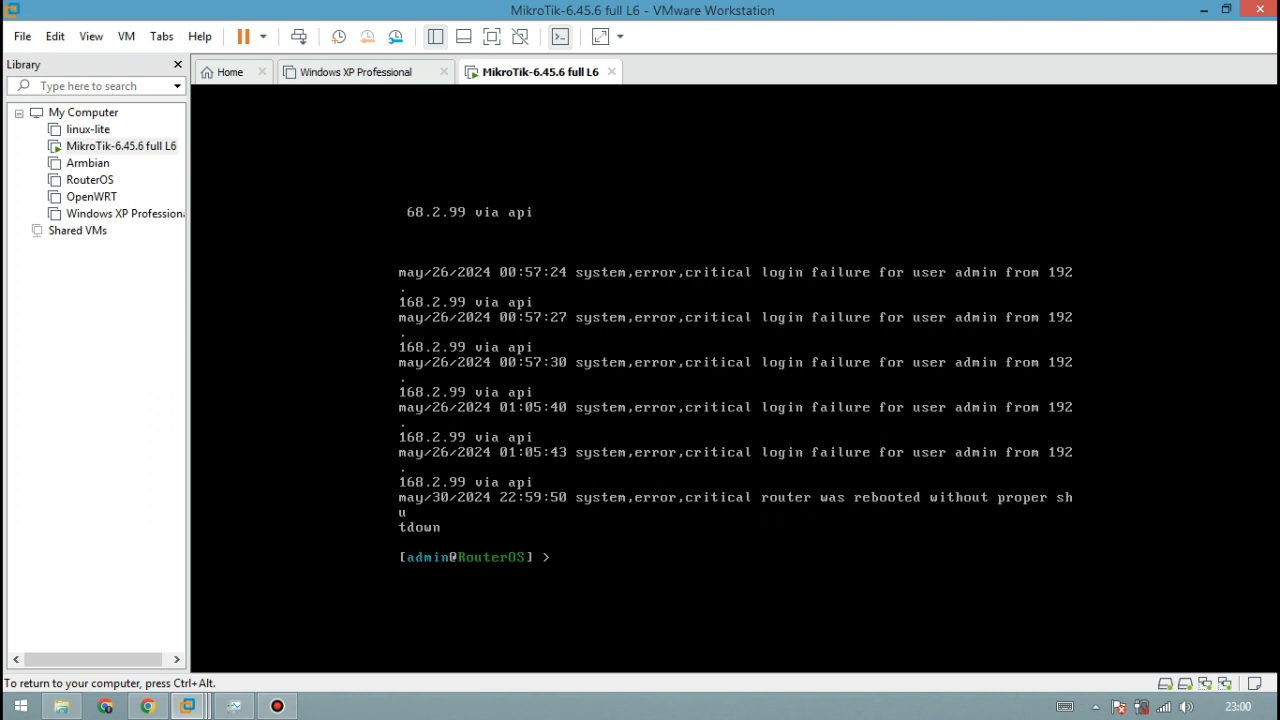
key(ctrl+alt)
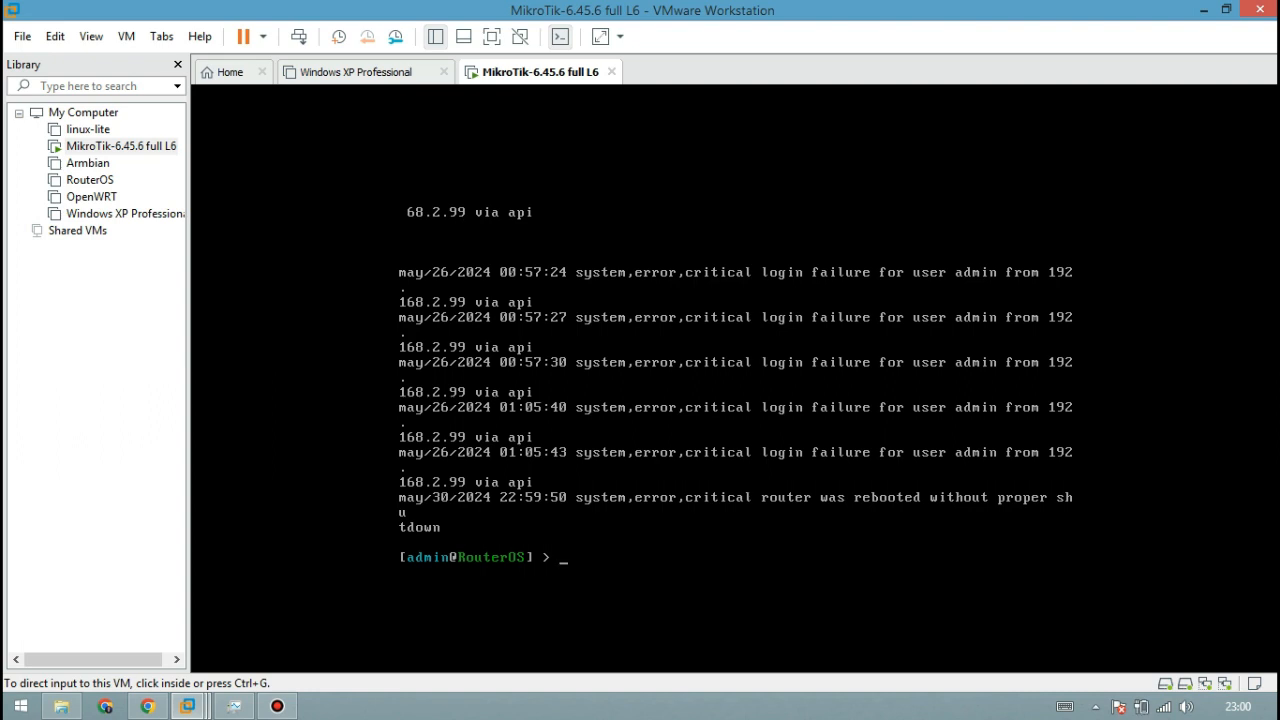
Switch to File Explorer and run WinBox.3.39.x64.NesabaMedia from the Downloads folder
mouse_move(58, 708)
click(61, 706)
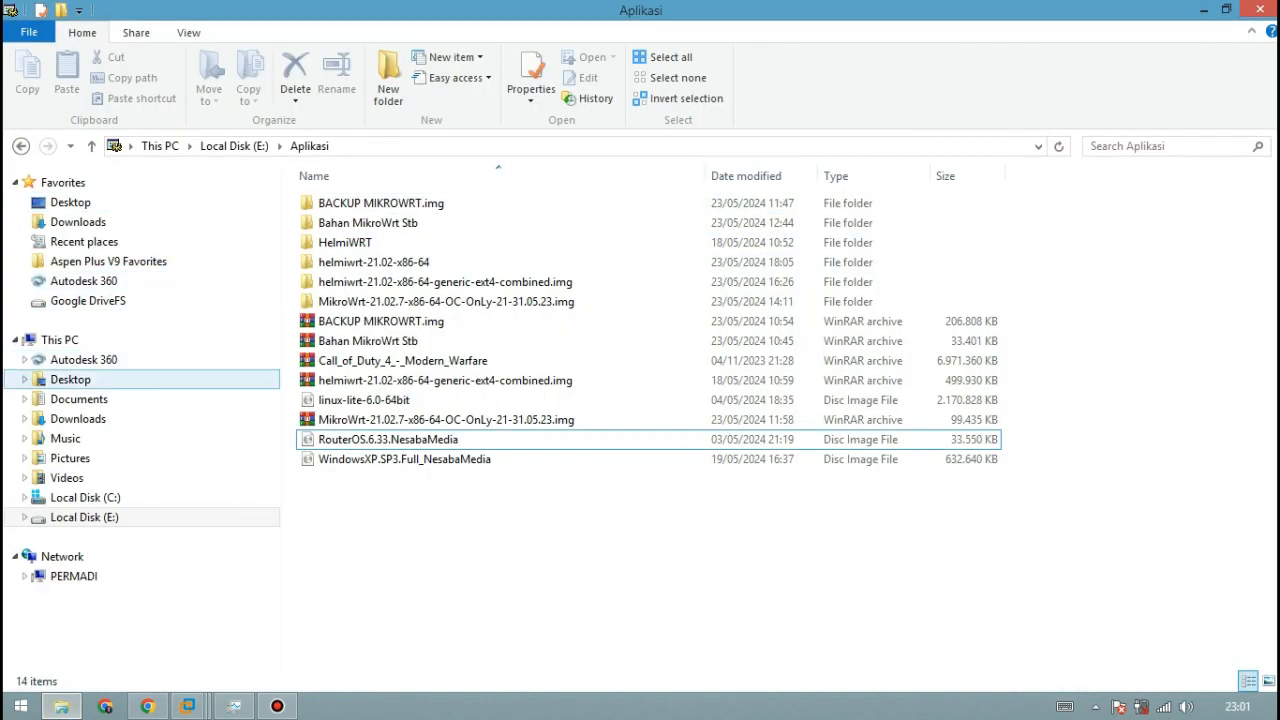
click(79, 399)
click(78, 419)
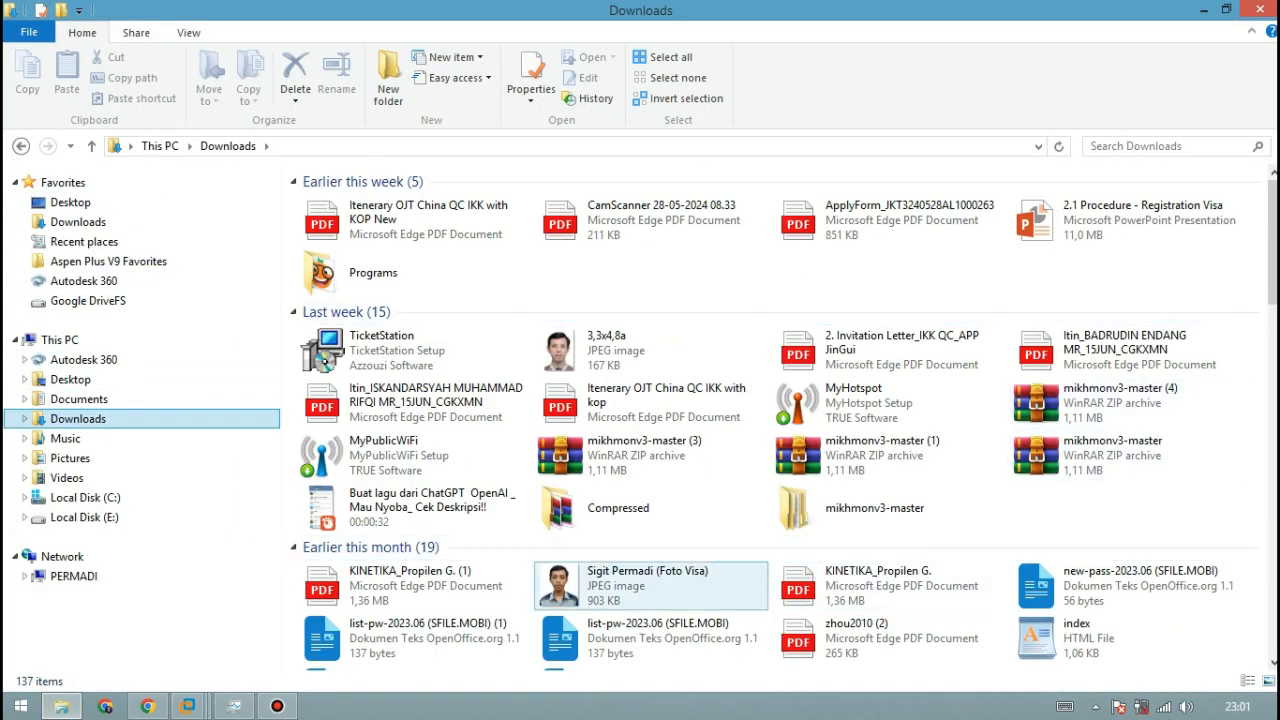
scroll(780, 415, down, 5)
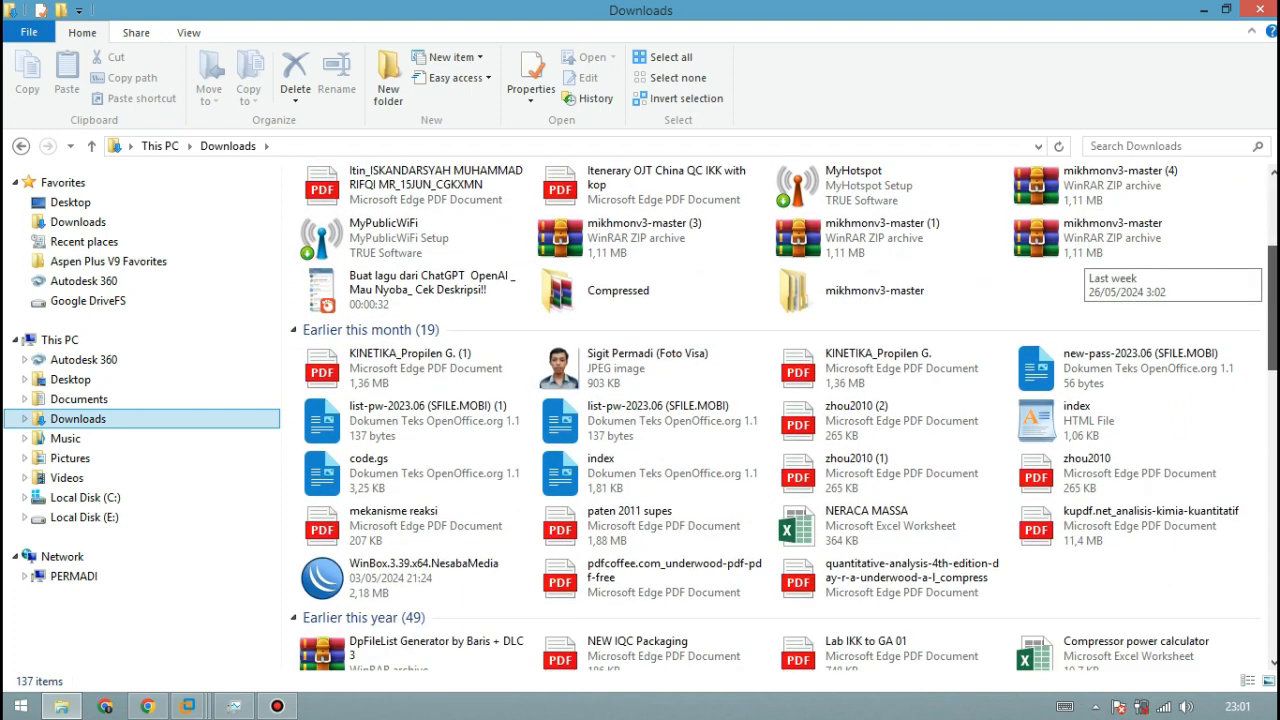
click(413, 461)
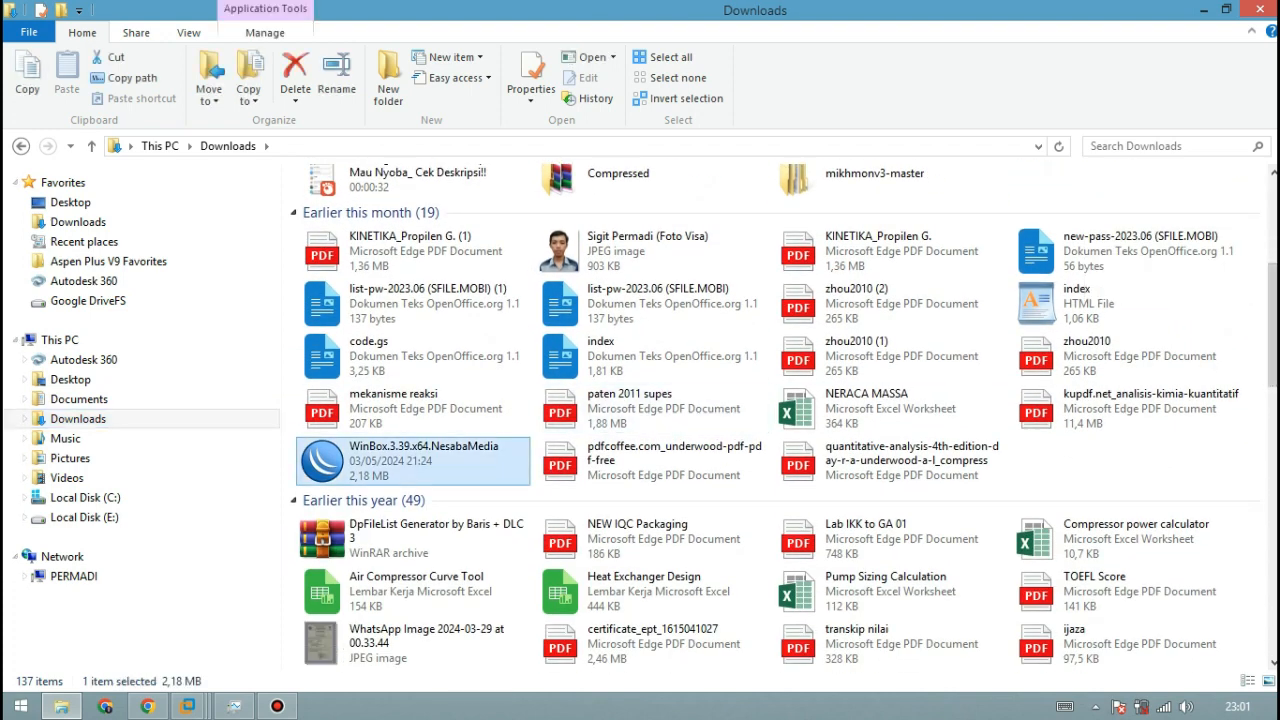
double_click(413, 461)
click(704, 375)
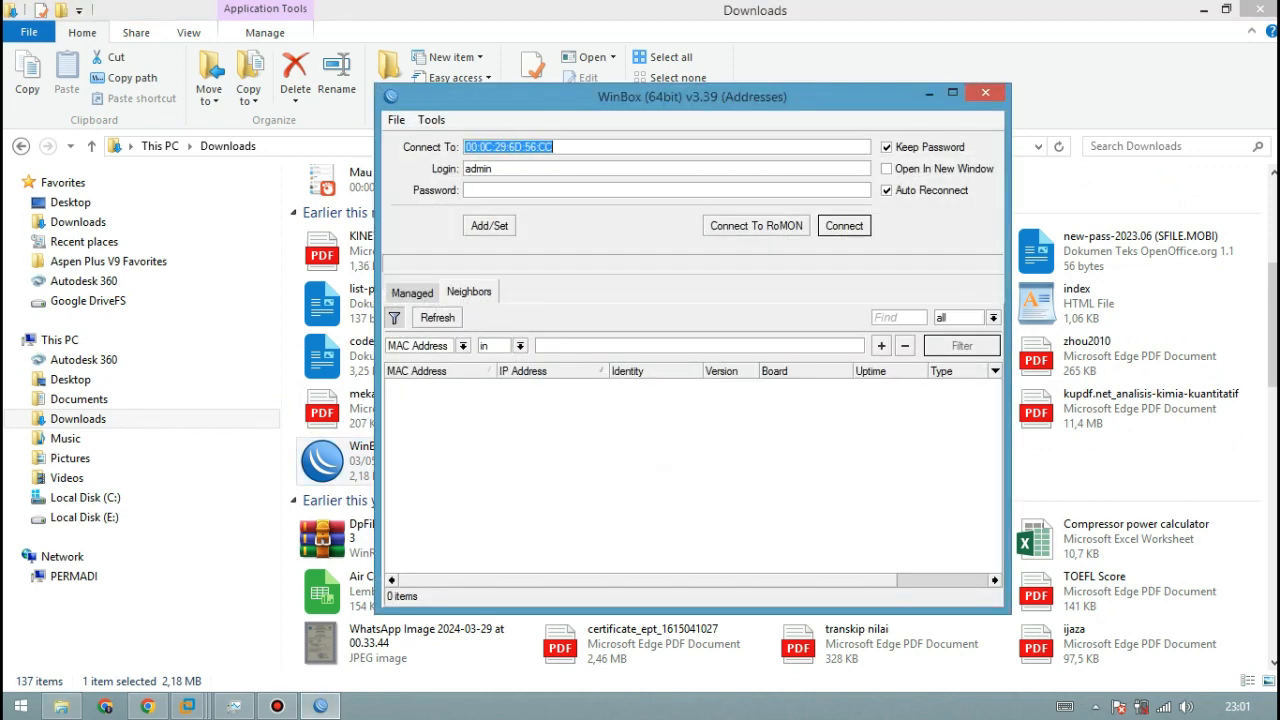
Refresh the neighbor list, connect to router 00:0C:29:6D:56:CC as admin without a password, and close the User List window
click(437, 318)
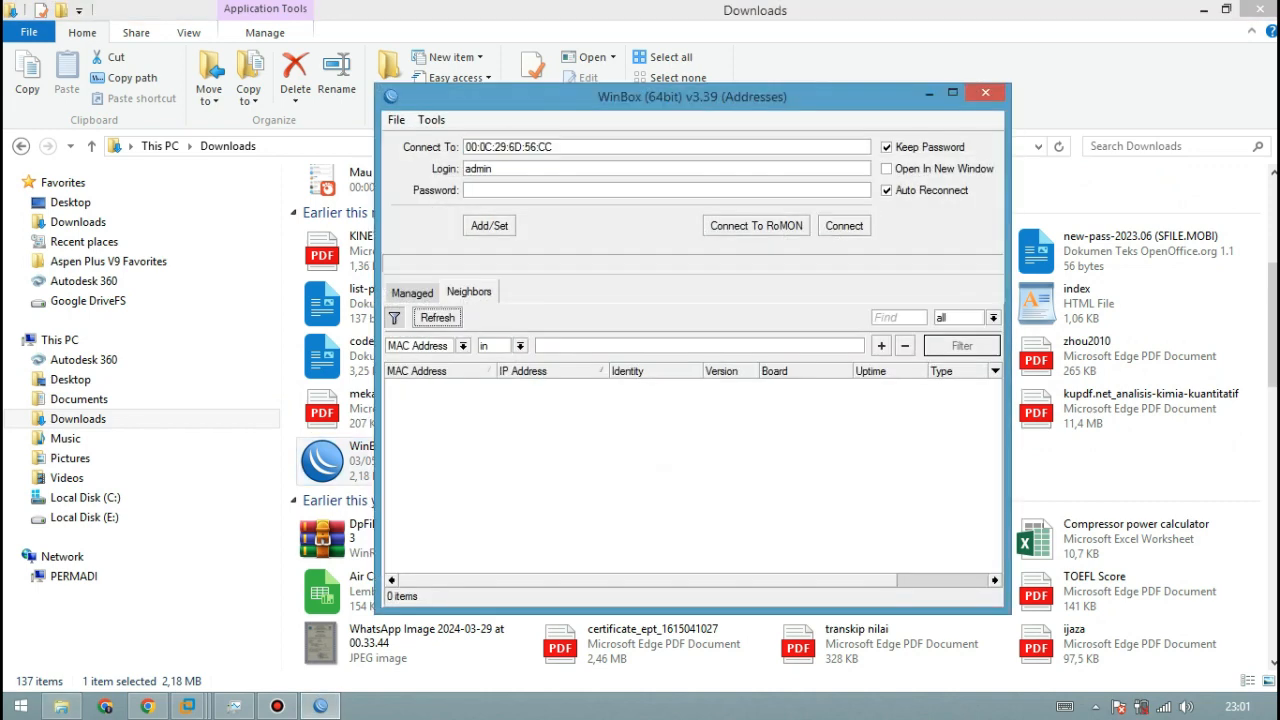
click(437, 318)
key(Return)
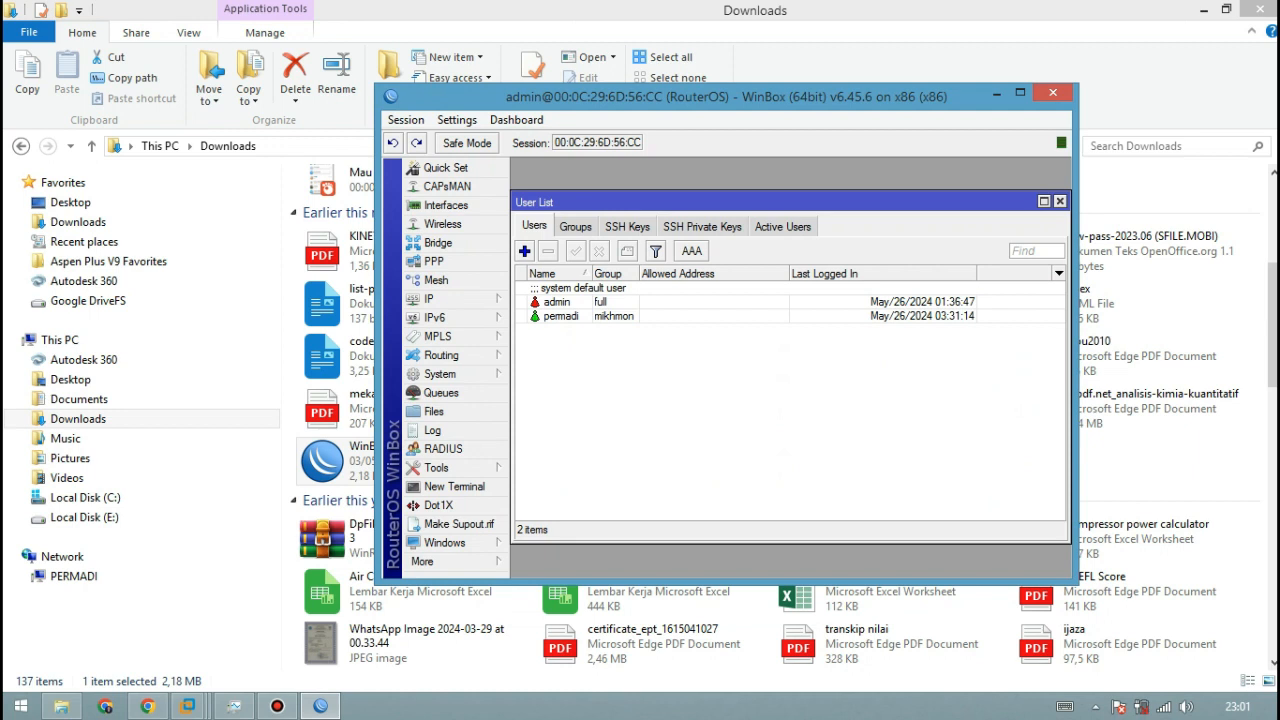
drag(770, 202, 686, 212)
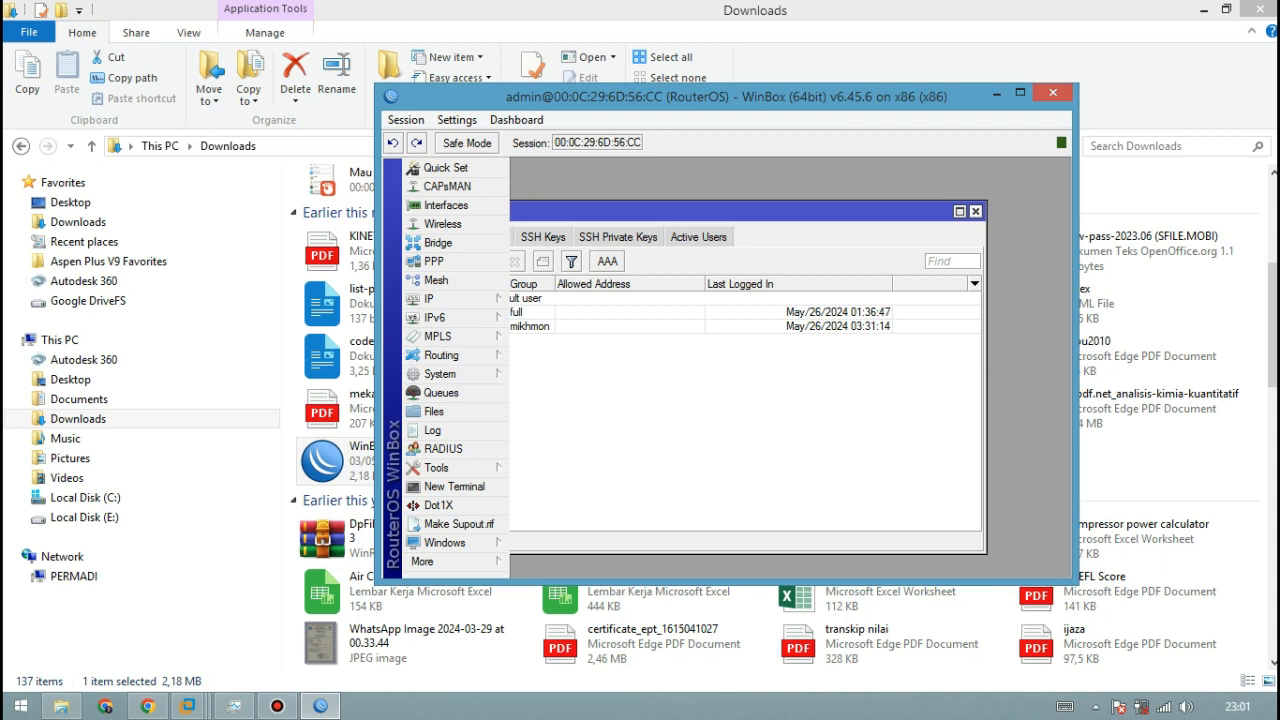
click(975, 211)
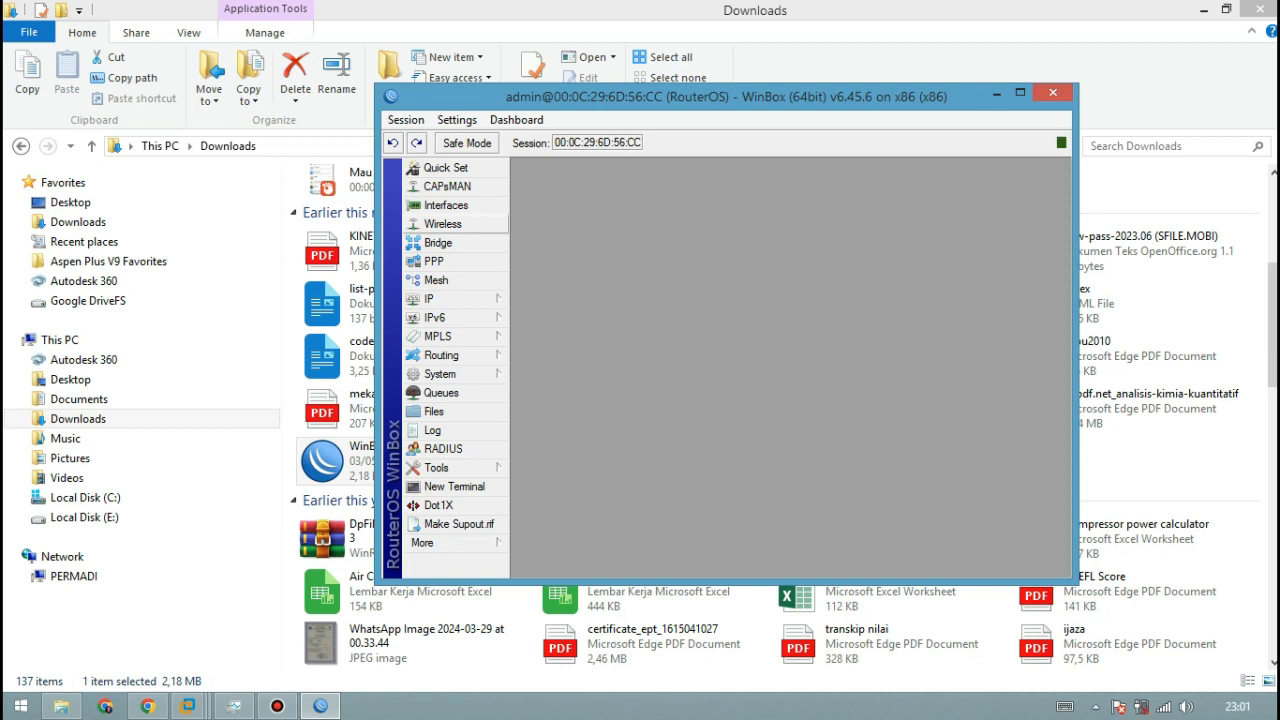
Examine the router's interface list, including the traffic columns of ether-1 and ether-2
click(445, 205)
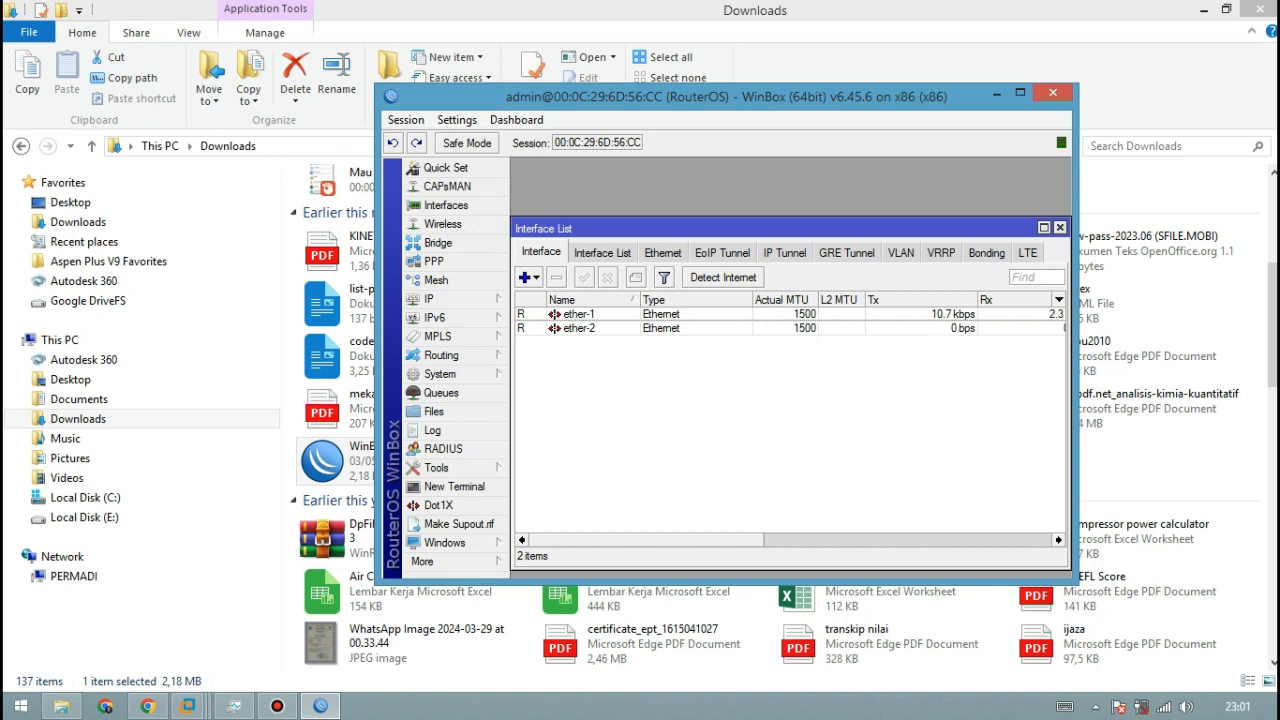
drag(646, 540, 735, 540)
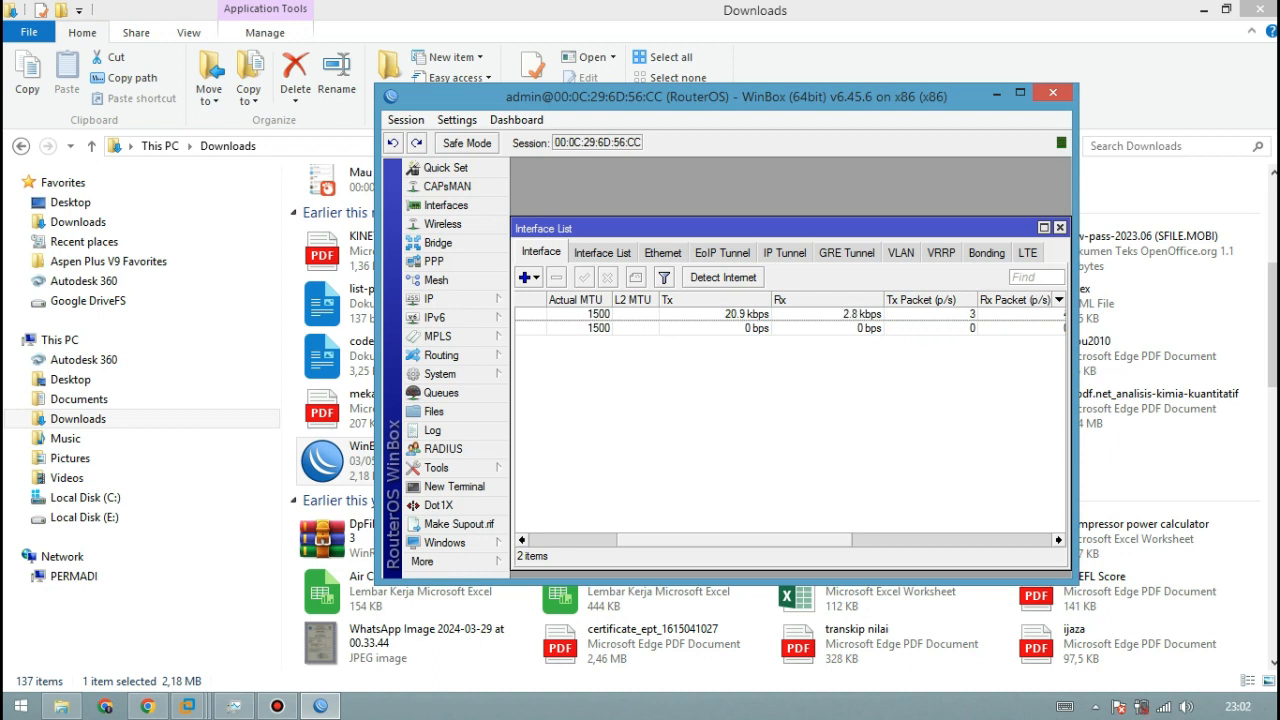
click(1060, 227)
click(446, 205)
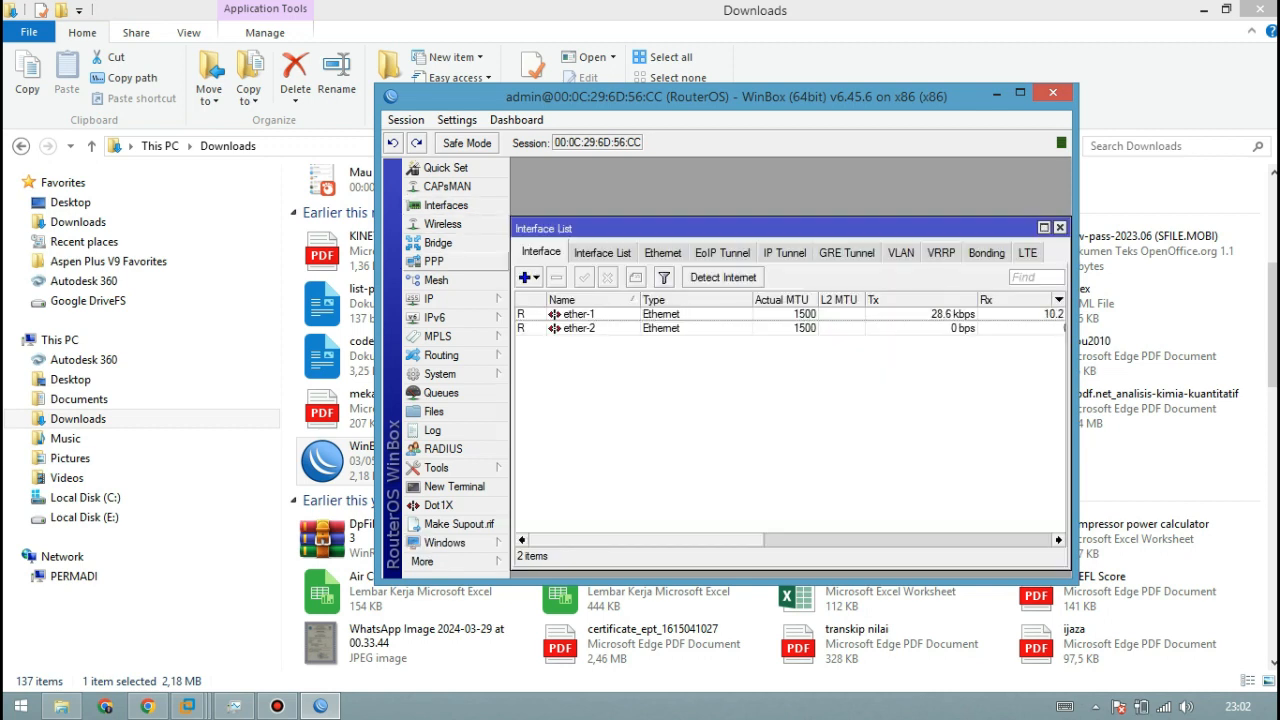
Check the router's IP address list, close it, and open the DHCP Client list
click(430, 299)
click(543, 287)
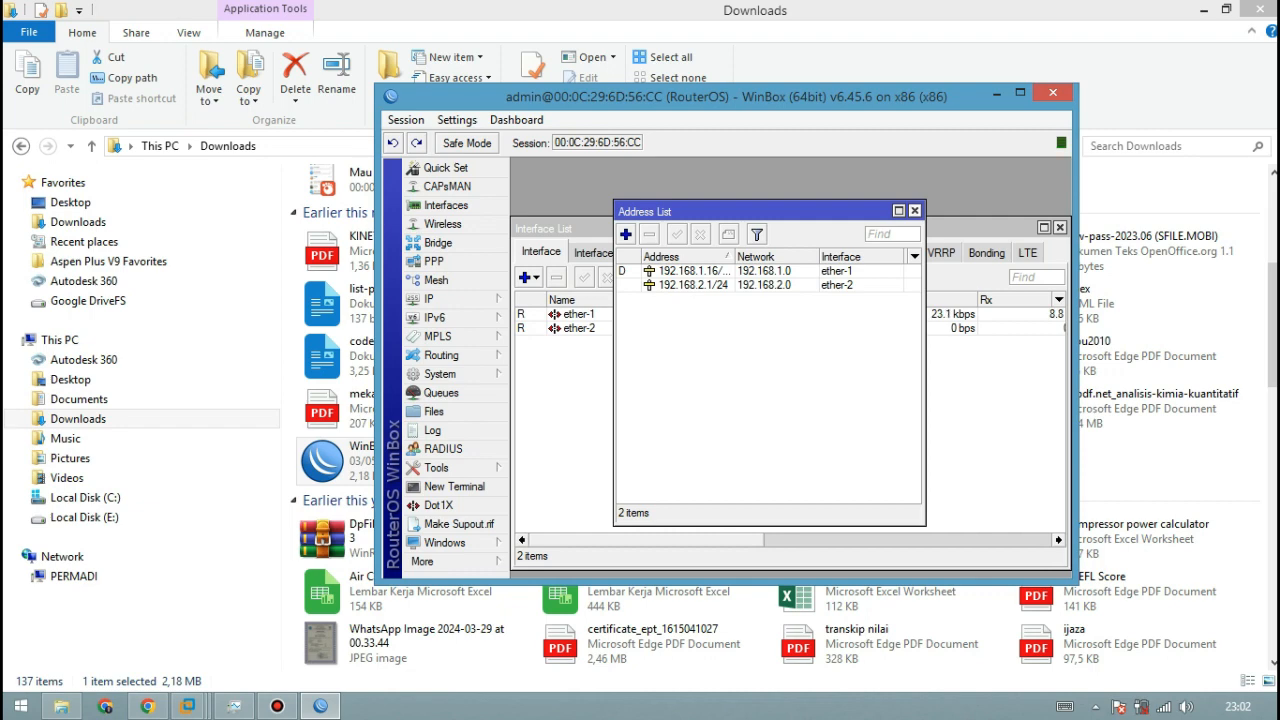
click(914, 210)
click(430, 299)
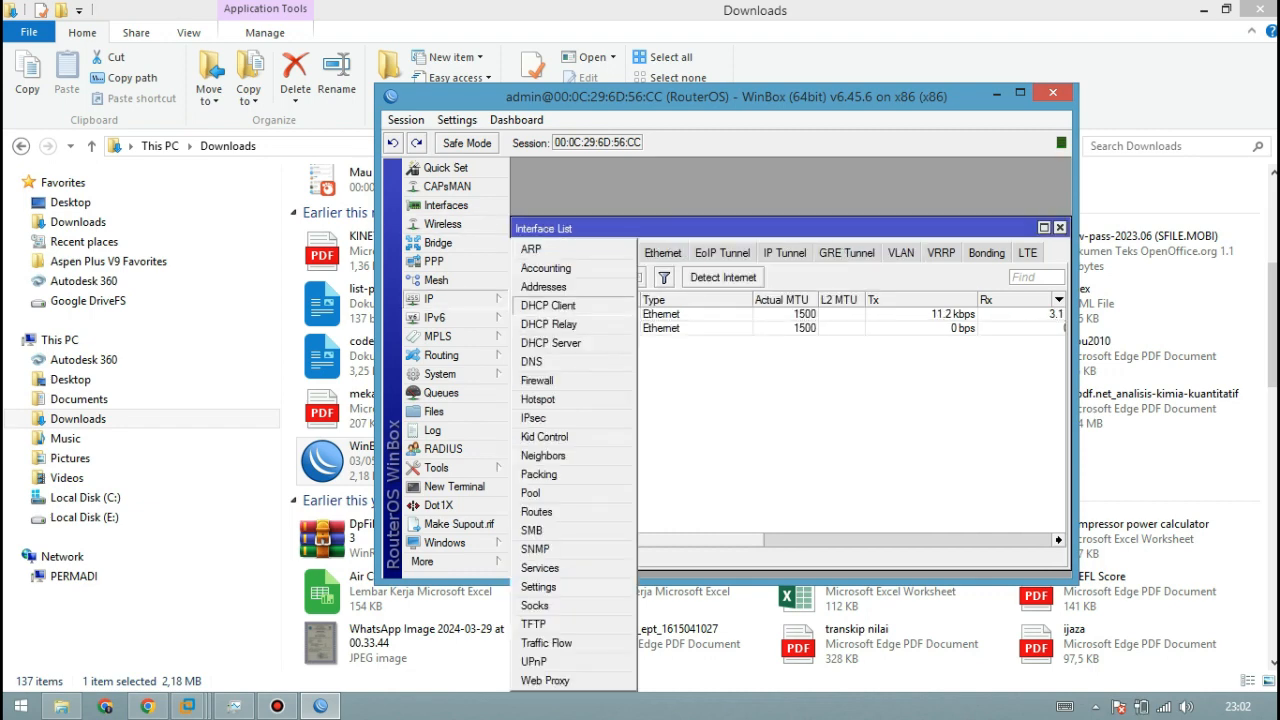
click(543, 306)
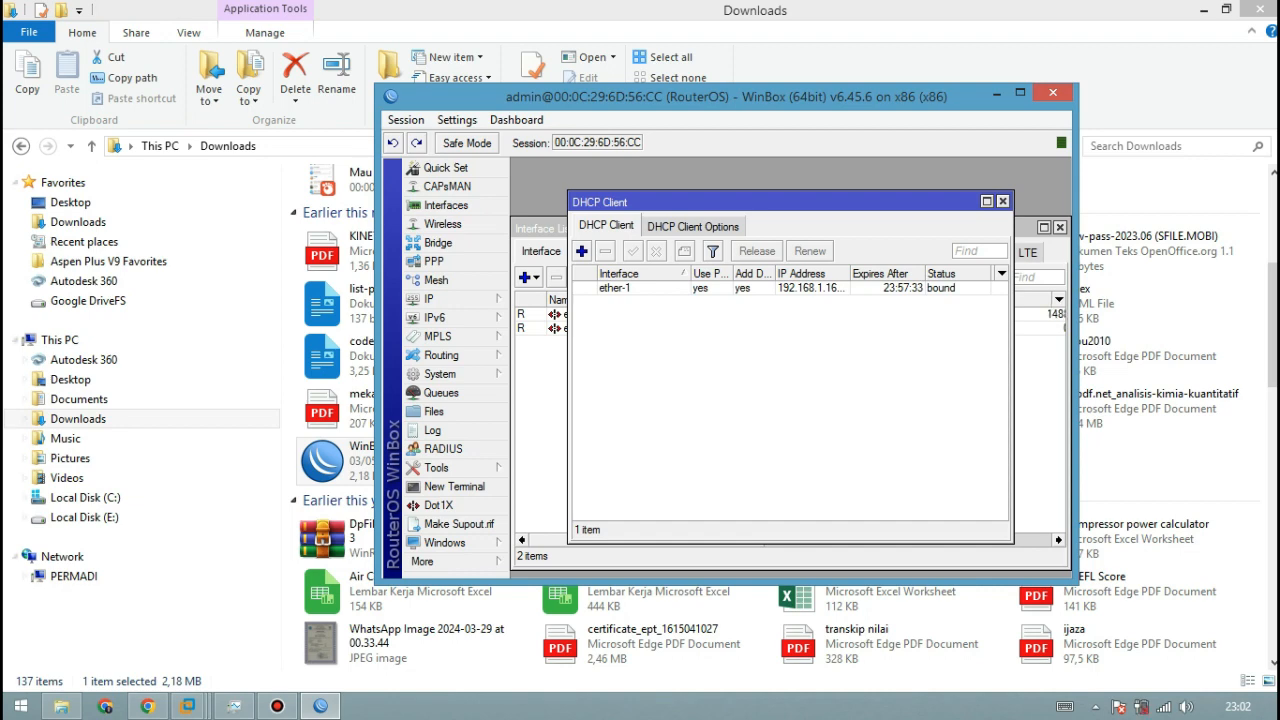
Open 192.168.1.1 in a new Chrome tab and log in to the gateway with username user and the account password
click(148, 706)
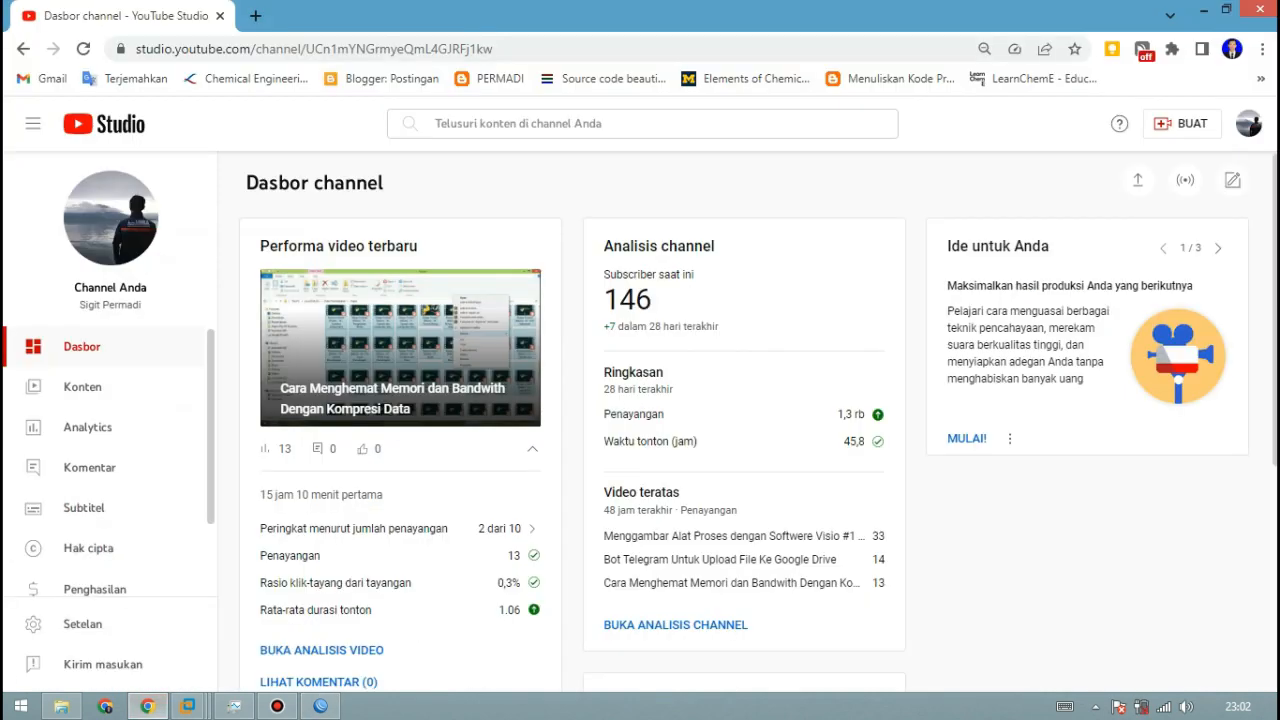
key(ctrl+t)
text(192)
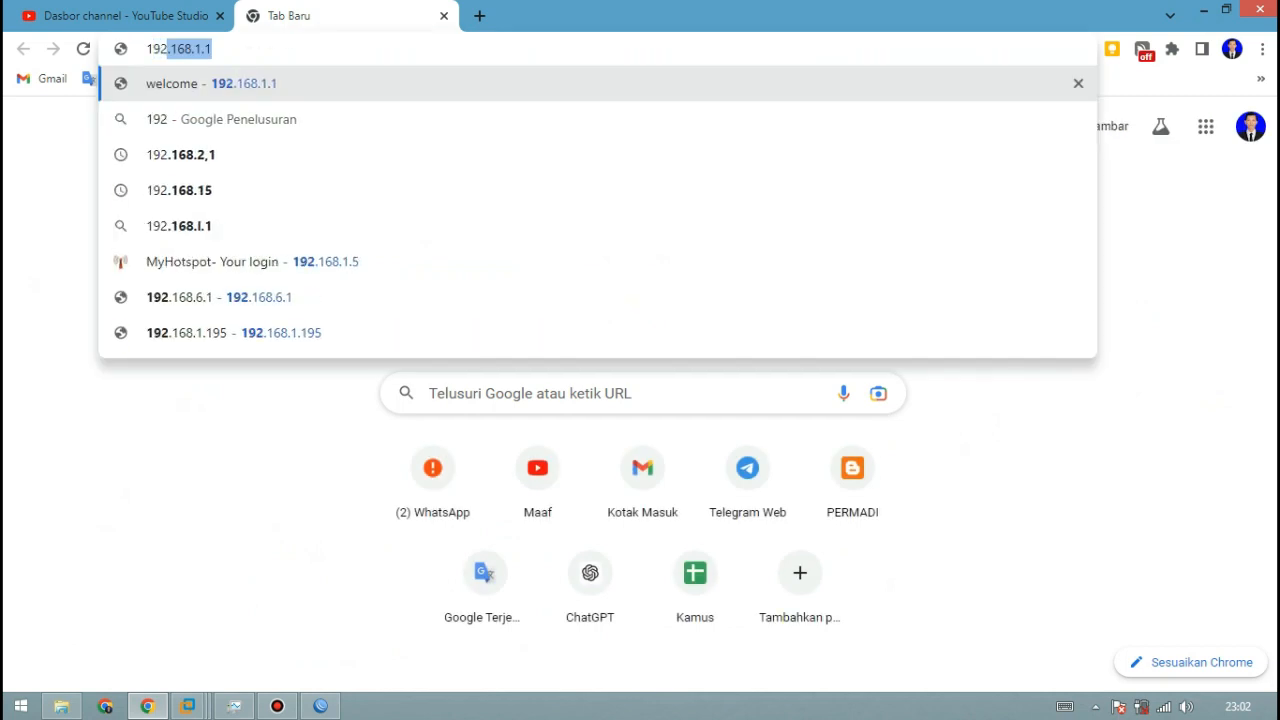
key(Return)
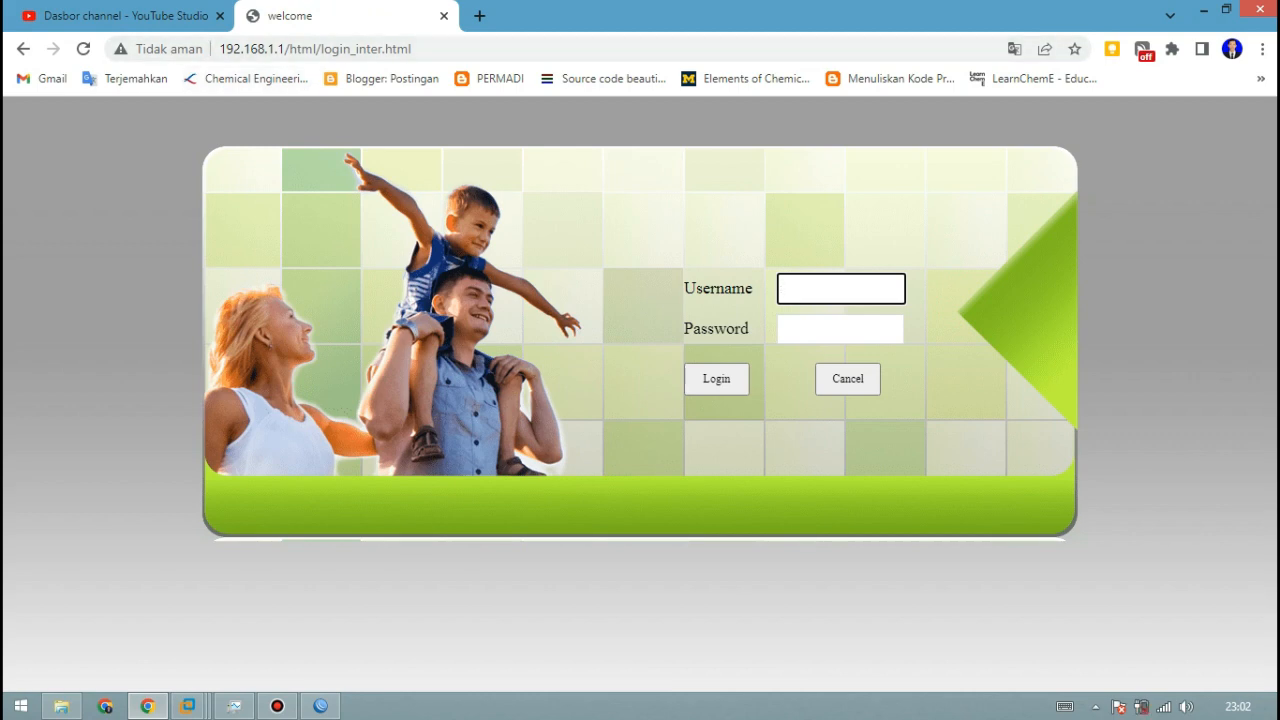
text(user)
key(Tab)
text(password)
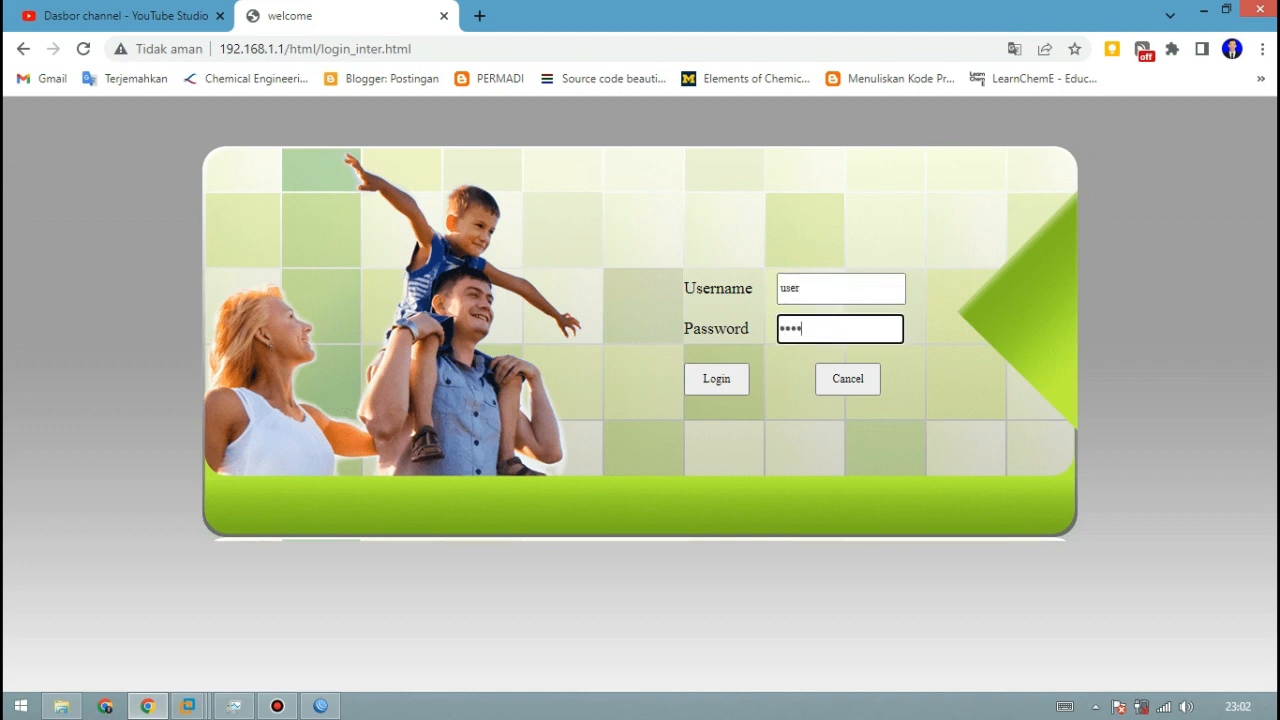
key(Return)
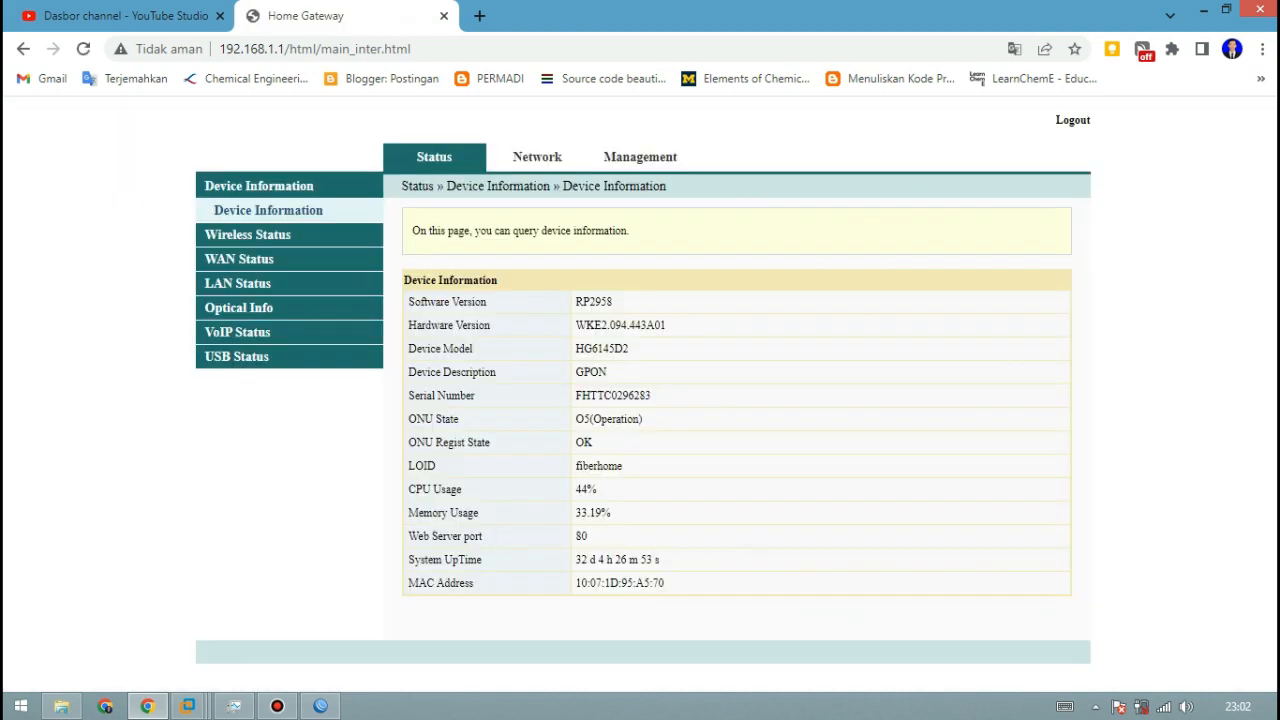
Examine the gateway's WIFI Clients List and the host's available wireless networks
click(248, 235)
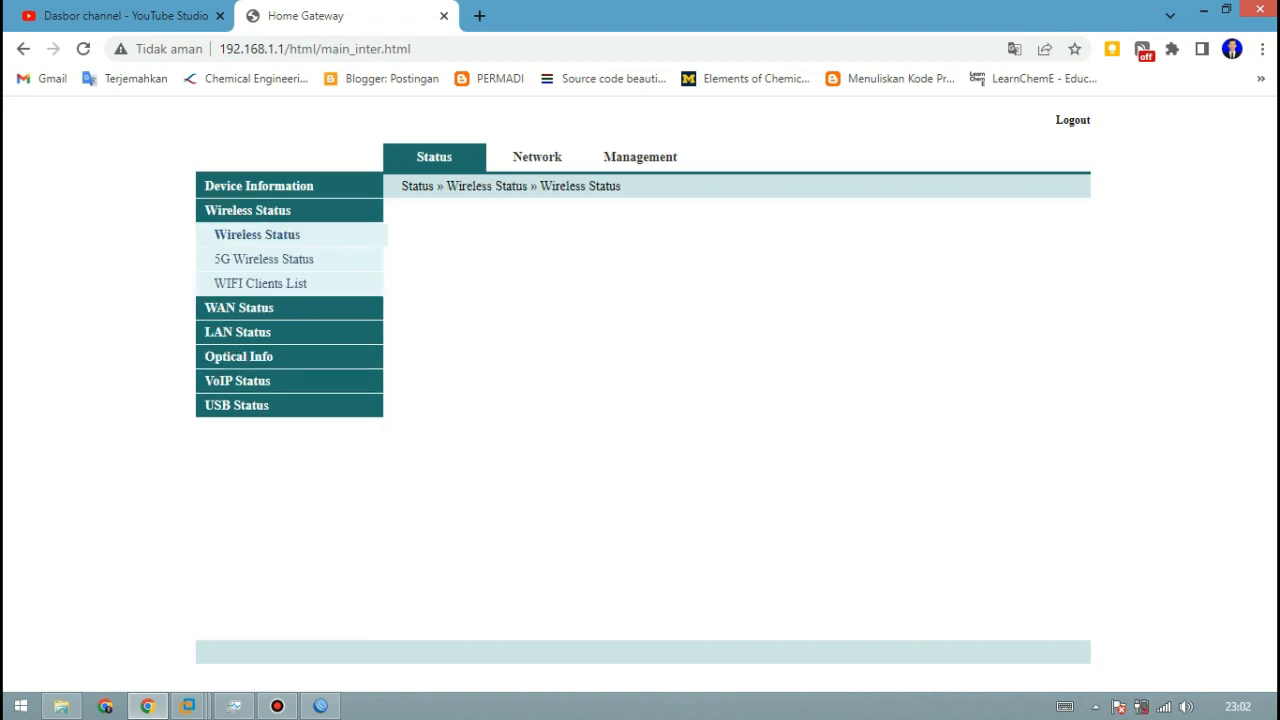
click(261, 284)
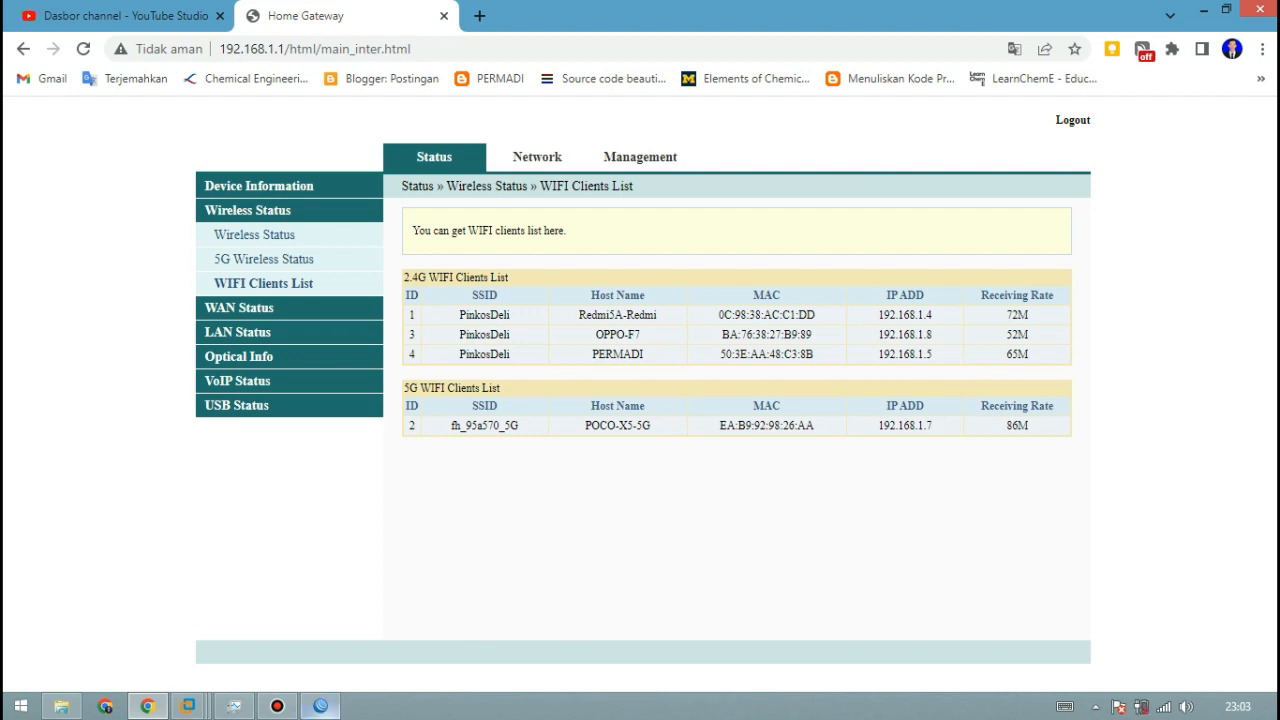
mouse_move(320, 706)
click(1163, 707)
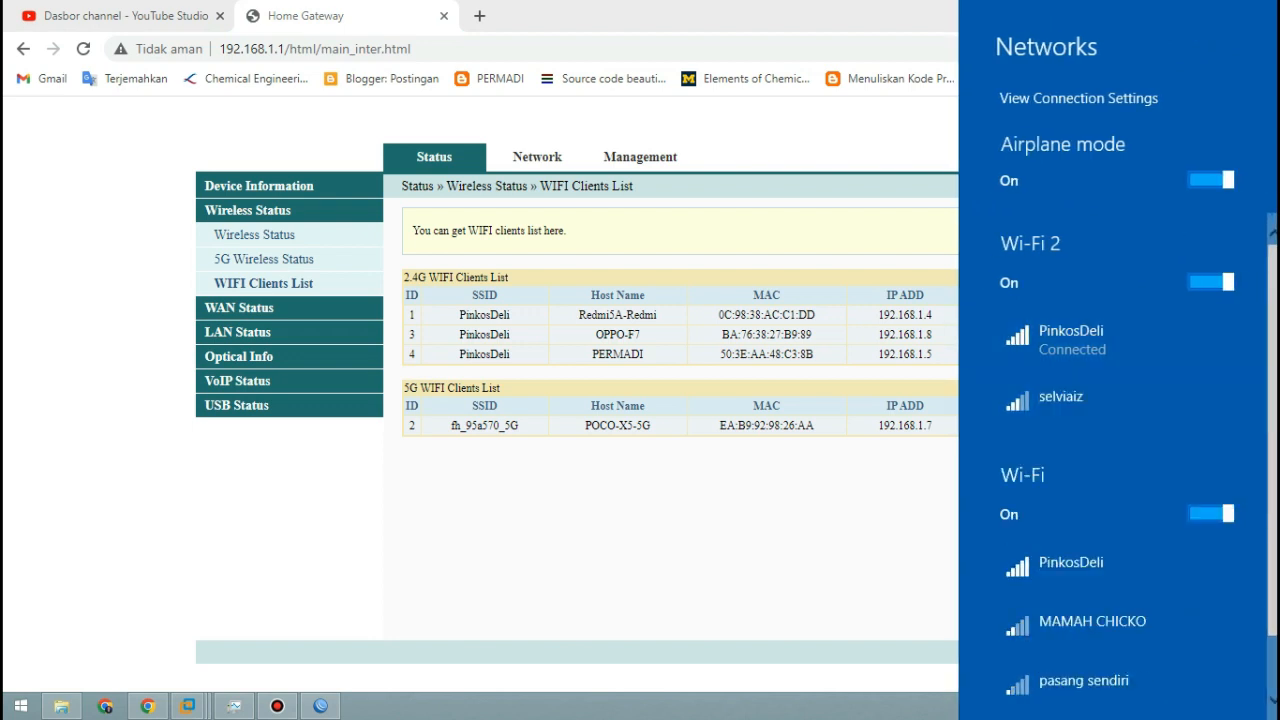
Return to WinBox, review the ether-1 entry in the DHCP Client list, and close that window
click(320, 706)
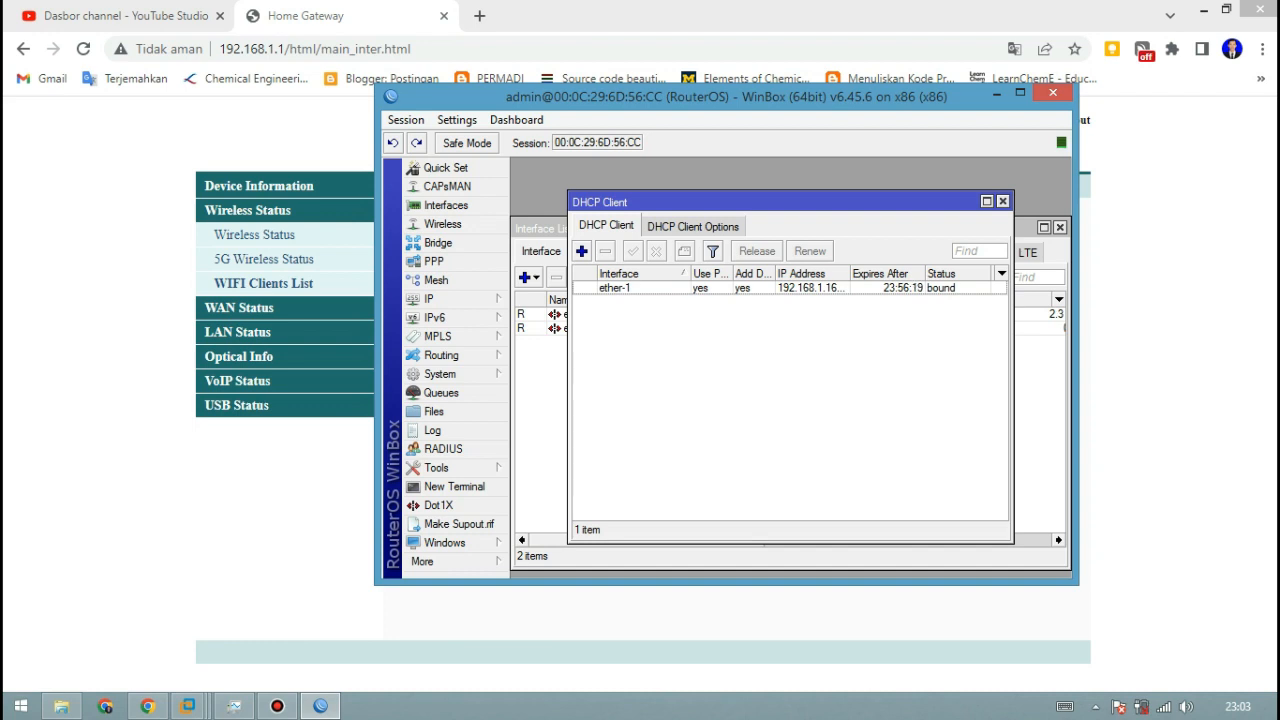
mouse_move(780, 202)
mouse_down()
mouse_move(734, 306)
mouse_move(758, 203)
mouse_up()
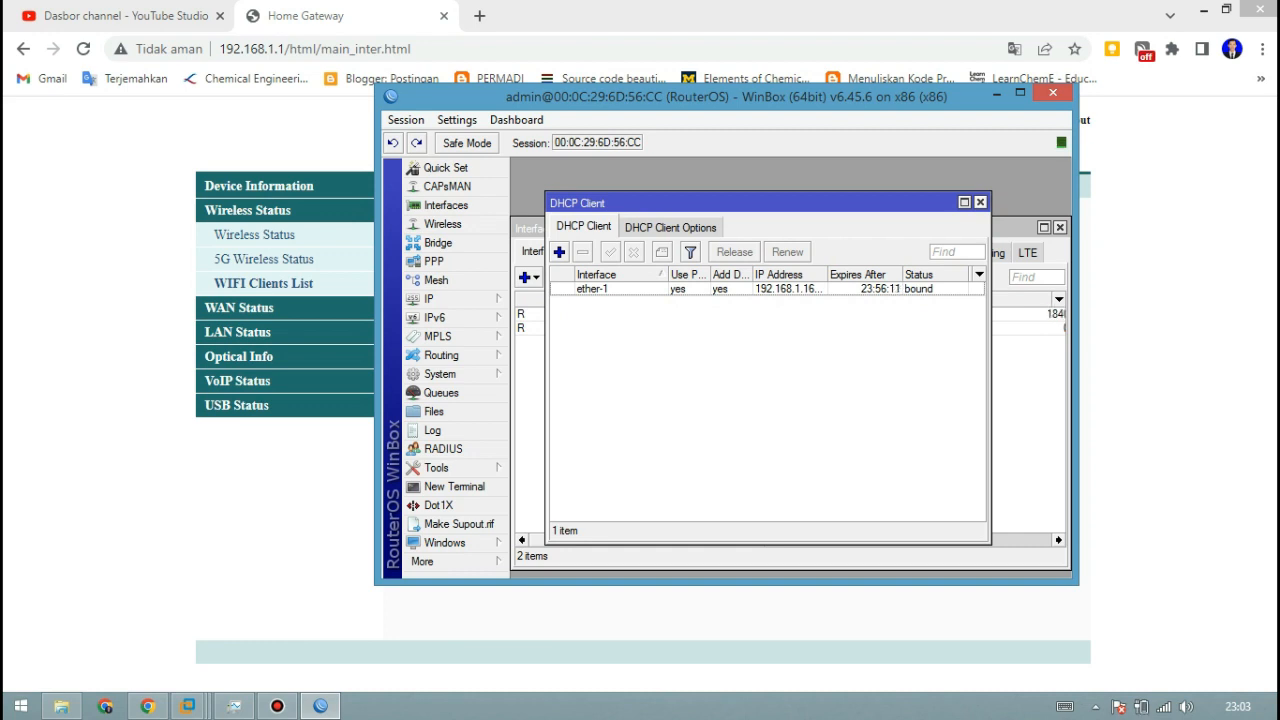
click(980, 202)
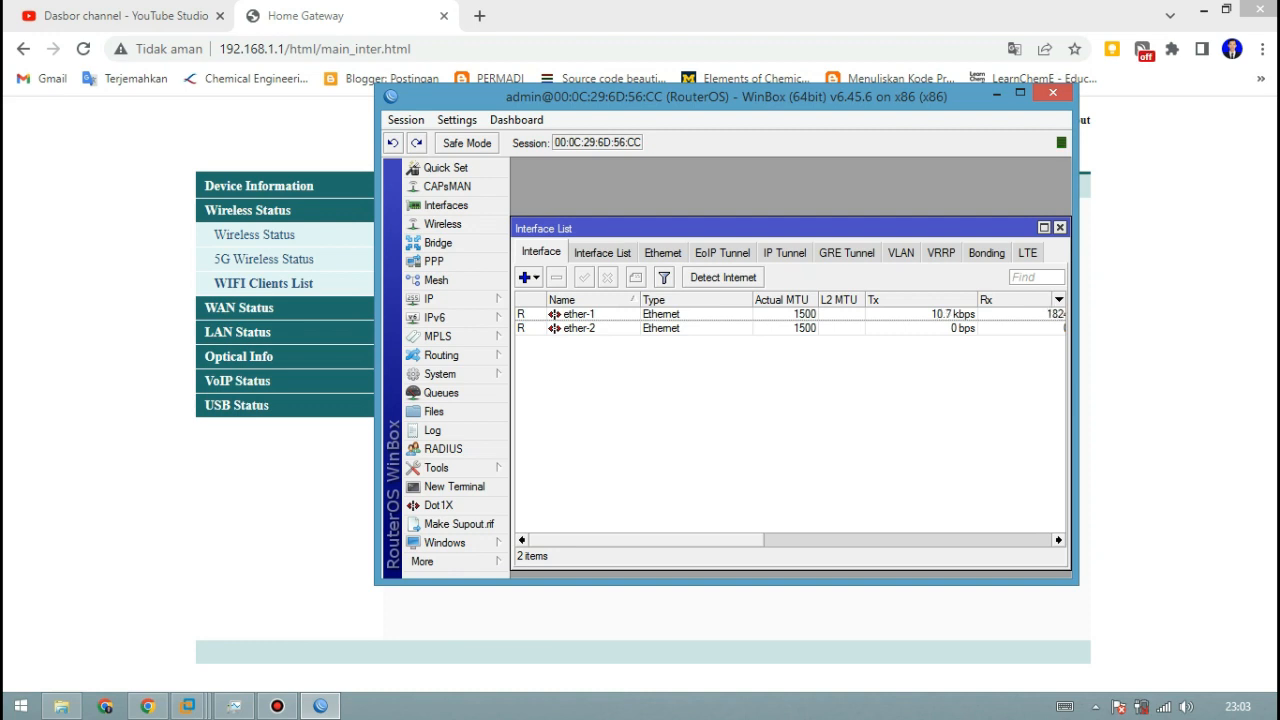
Test the router's internet access by running ping google.com in a new WinBox terminal, and stop the ping
click(455, 487)
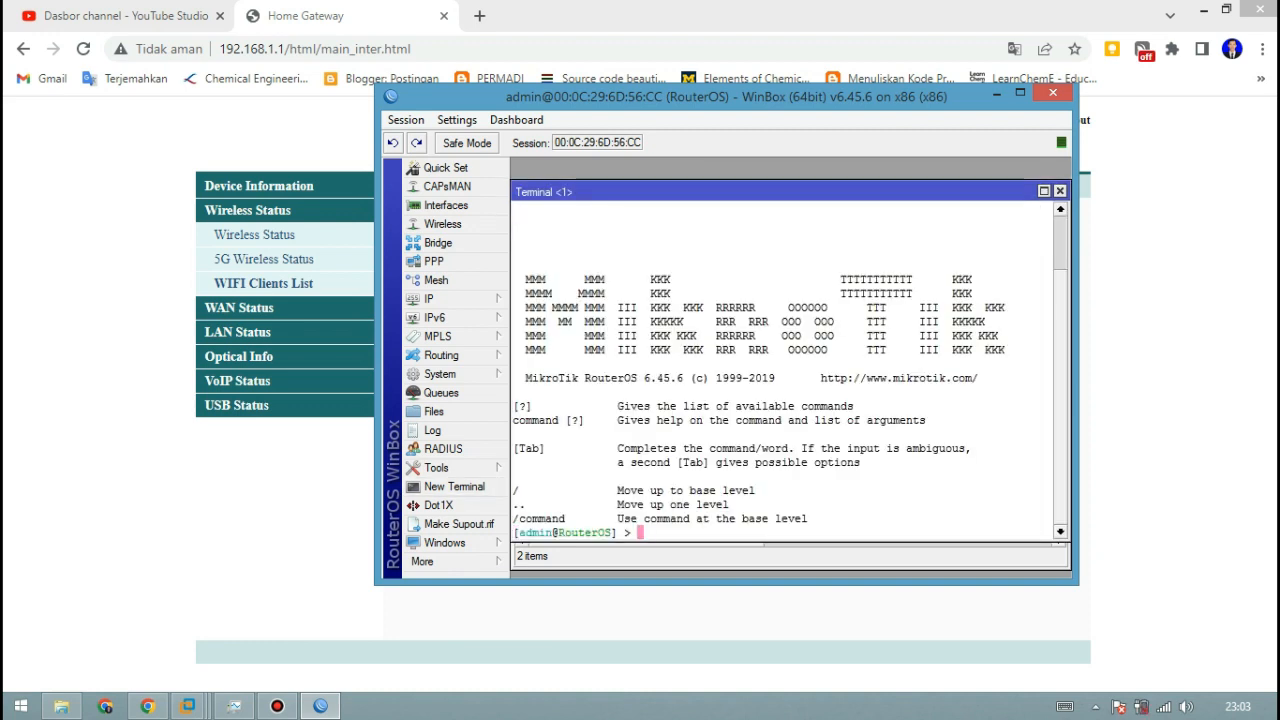
mouse_move(188, 706)
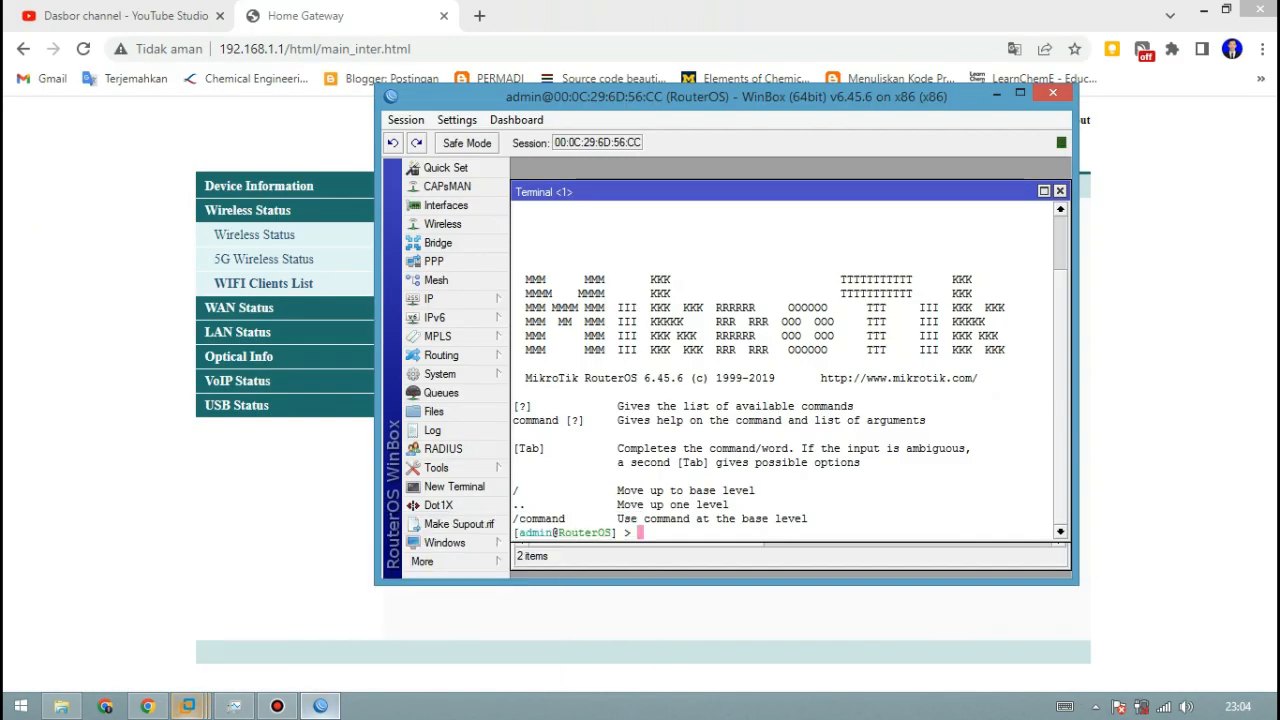
click(320, 706)
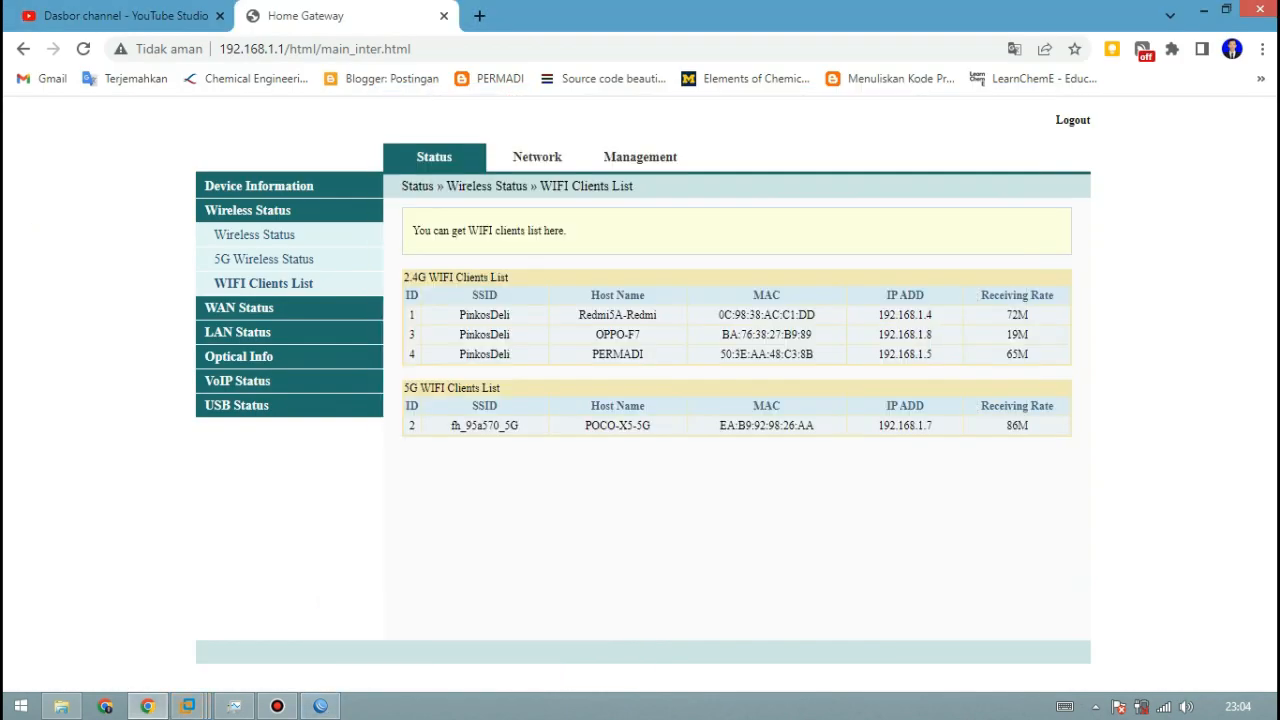
click(320, 706)
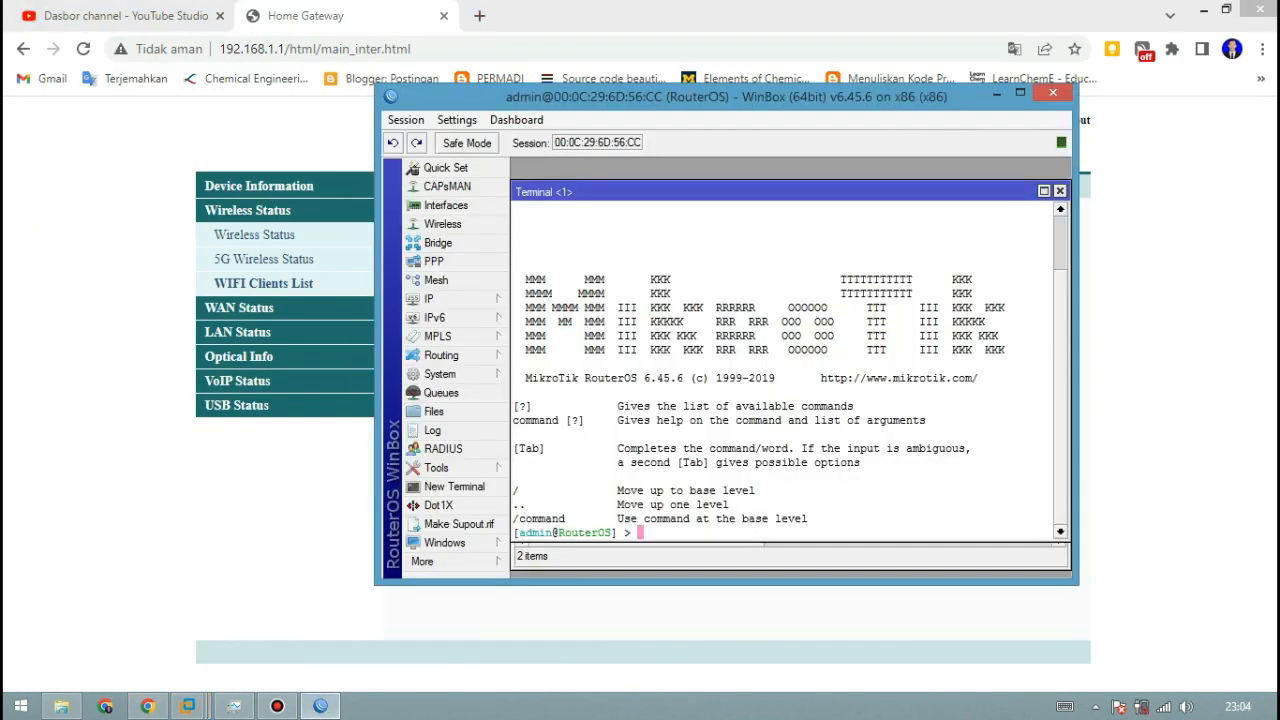
text(o)
key(BackSpace)
text(ping google,c)
key(BackSpace)
key(BackSpace)
text(.o)
text(om)
key(Return)
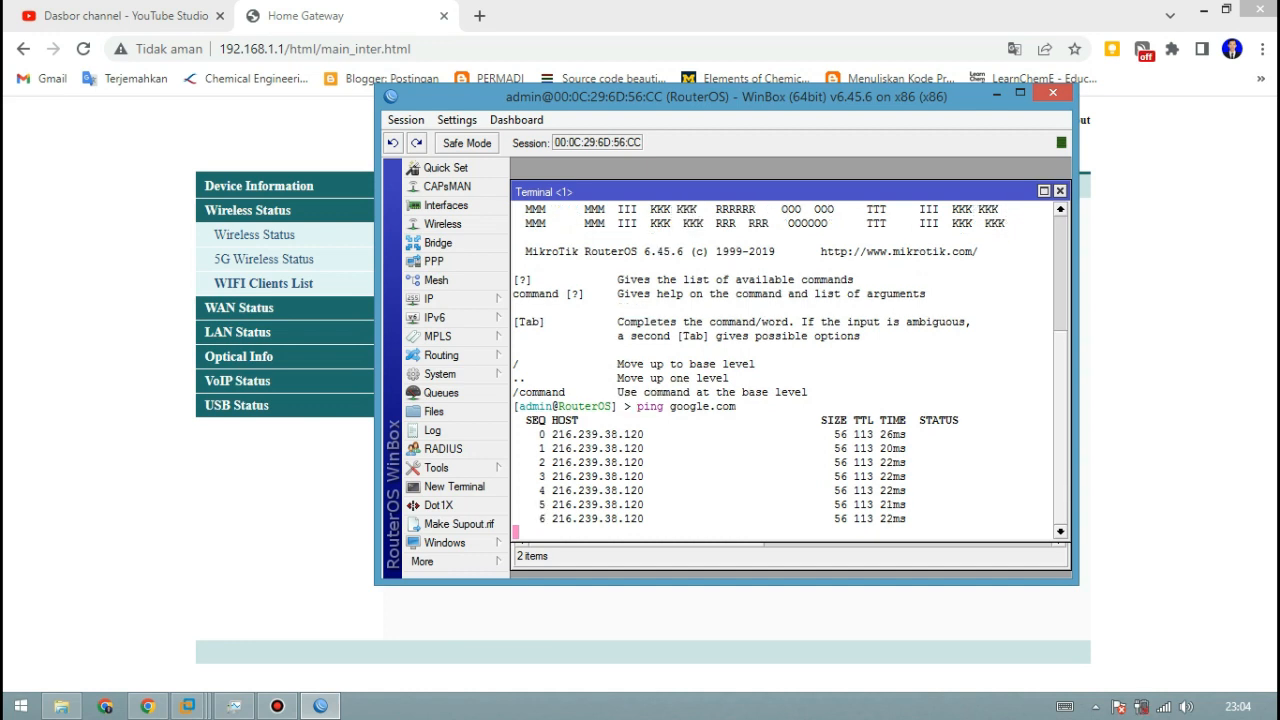
key(ctrl+c)
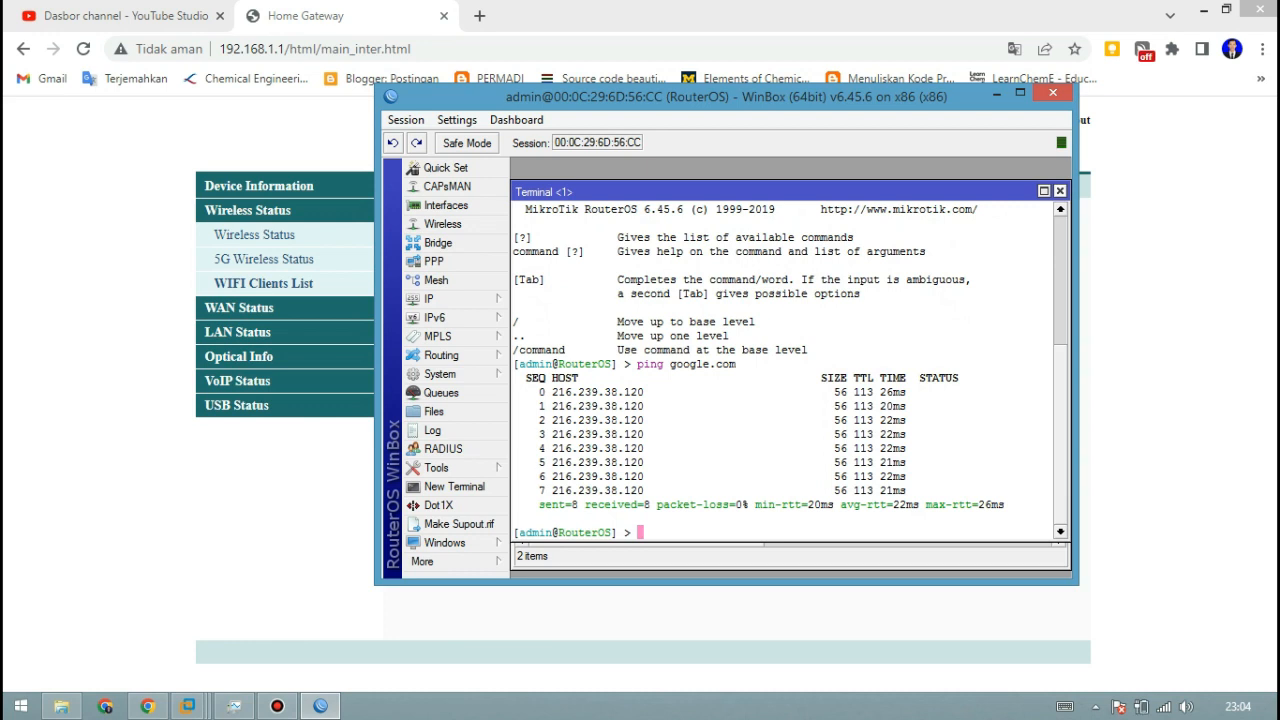
Close the terminal window and reposition the Interface List window inside the WinBox workspace
click(1060, 190)
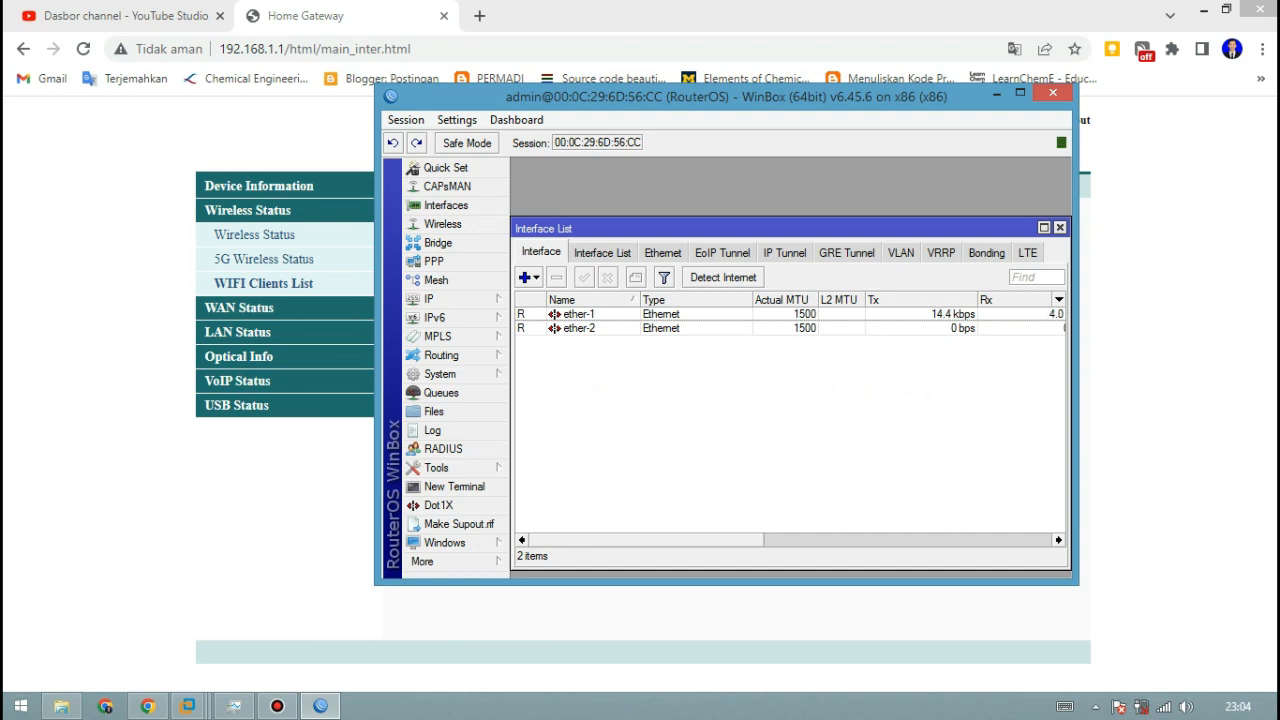
drag(780, 228, 759, 209)
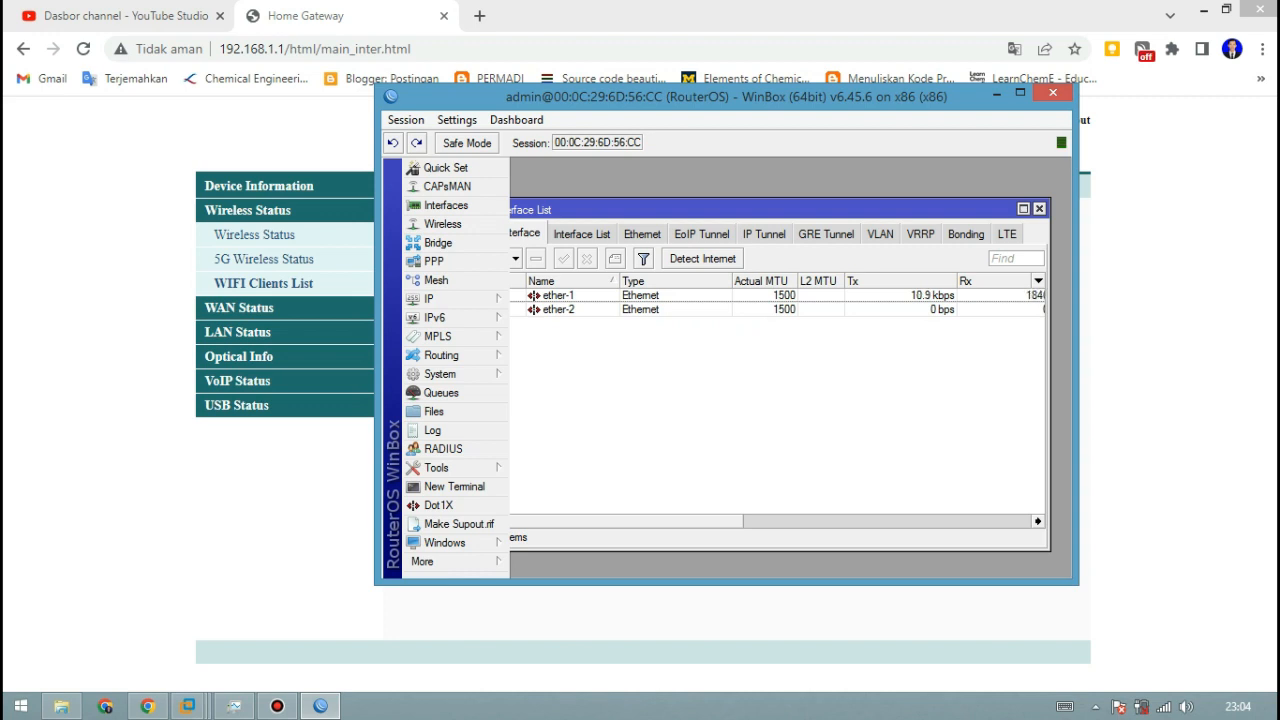
drag(700, 210, 725, 201)
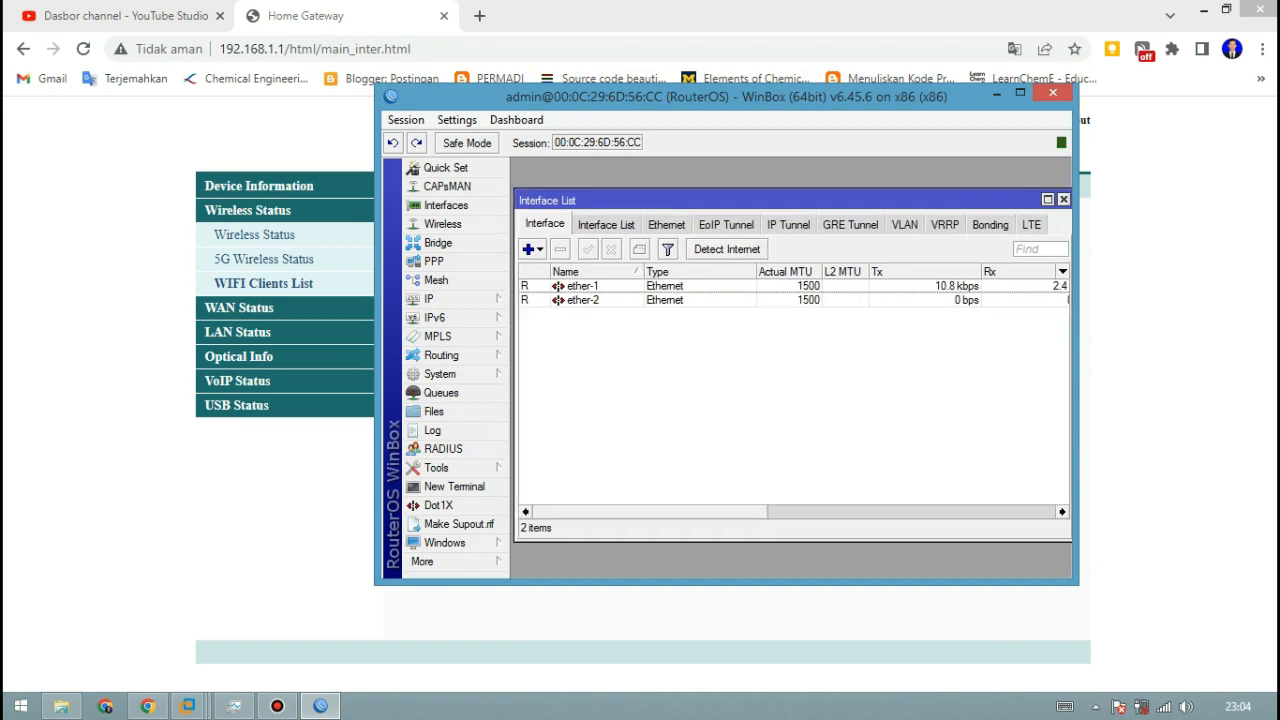
Review the WiFi interfaces listed in the Wireless Tables window and close that window
click(446, 205)
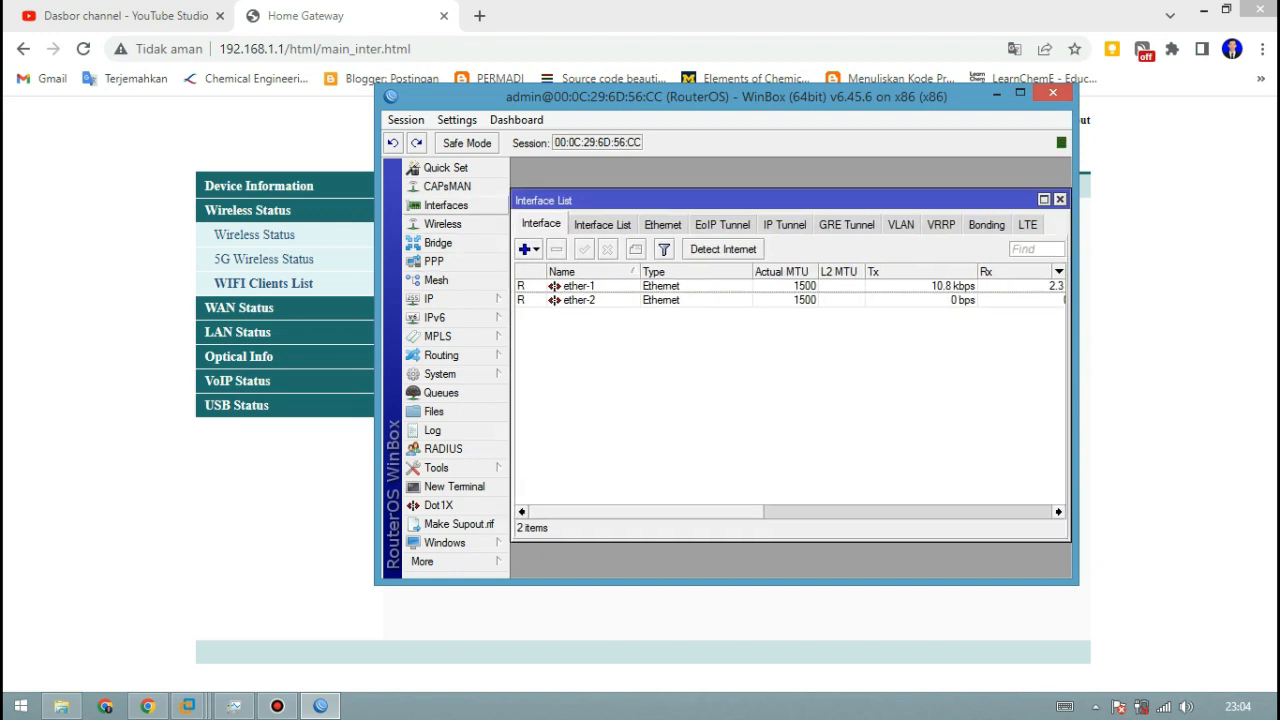
click(442, 224)
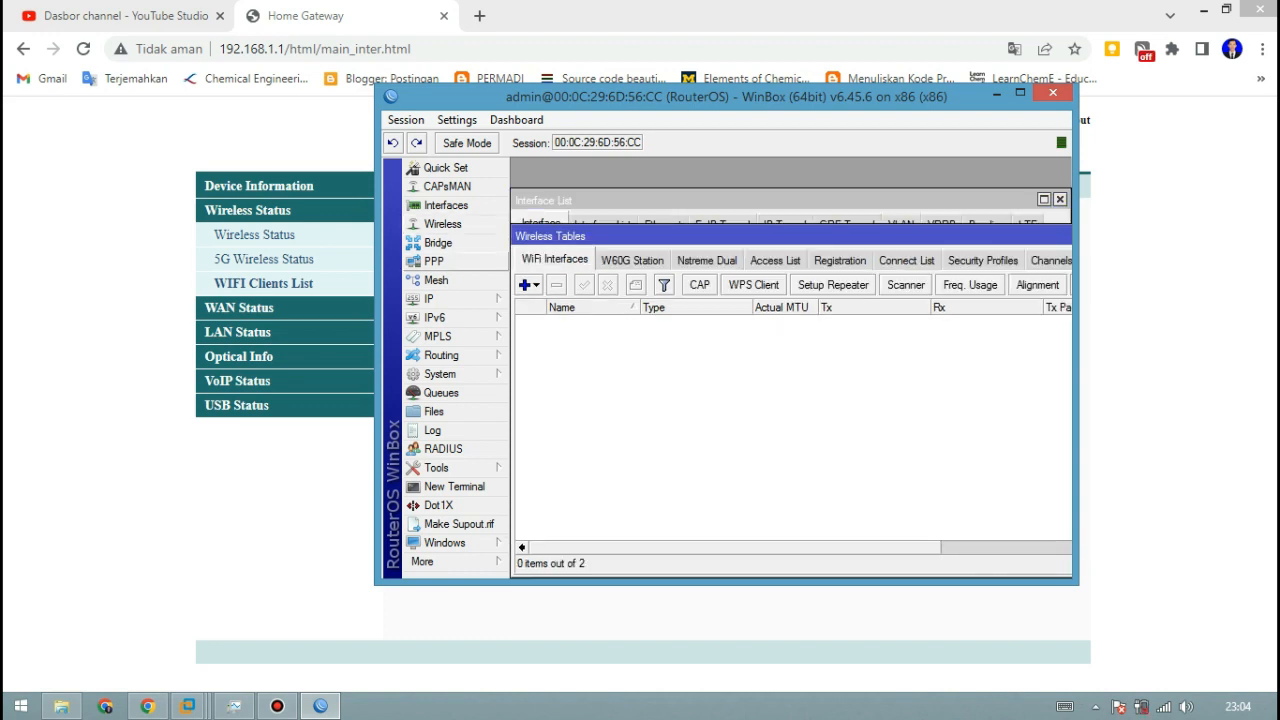
drag(985, 236, 536, 257)
click(866, 256)
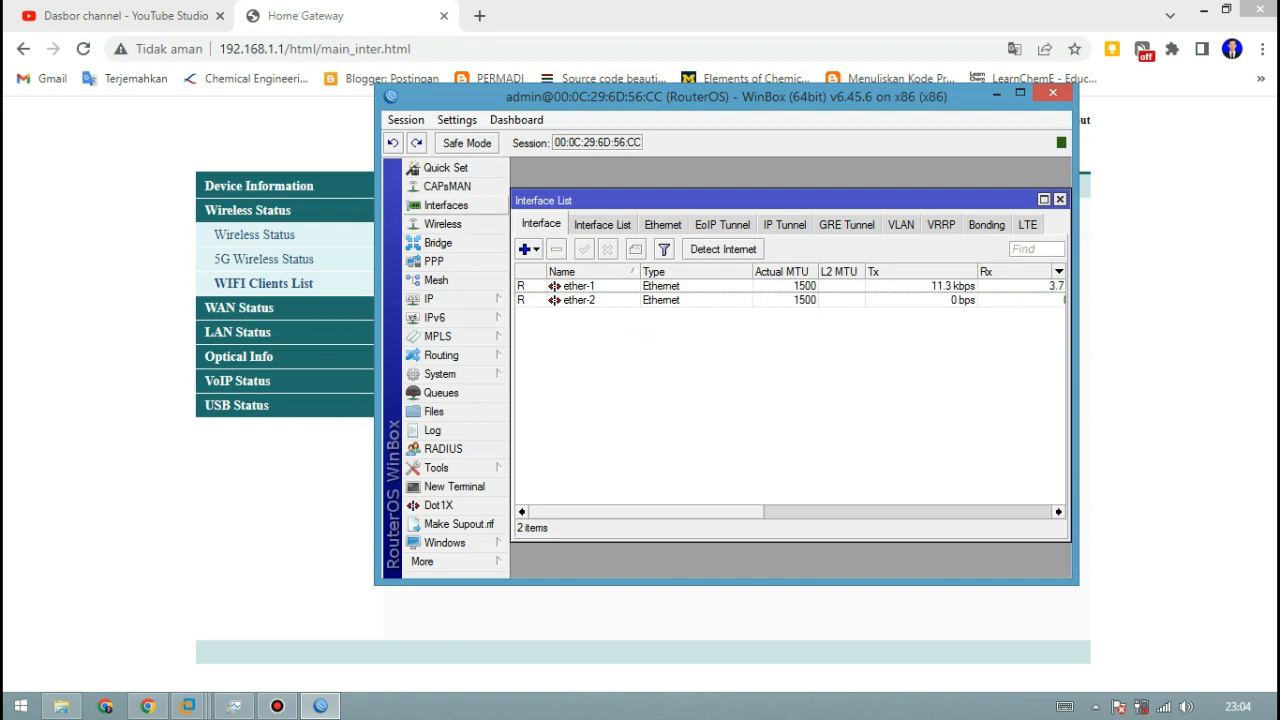
Look up the ether-1 address in the DHCP Client list and ping 192.168.1.16 from a Windows command prompt, closing the prompt when done
click(440, 298)
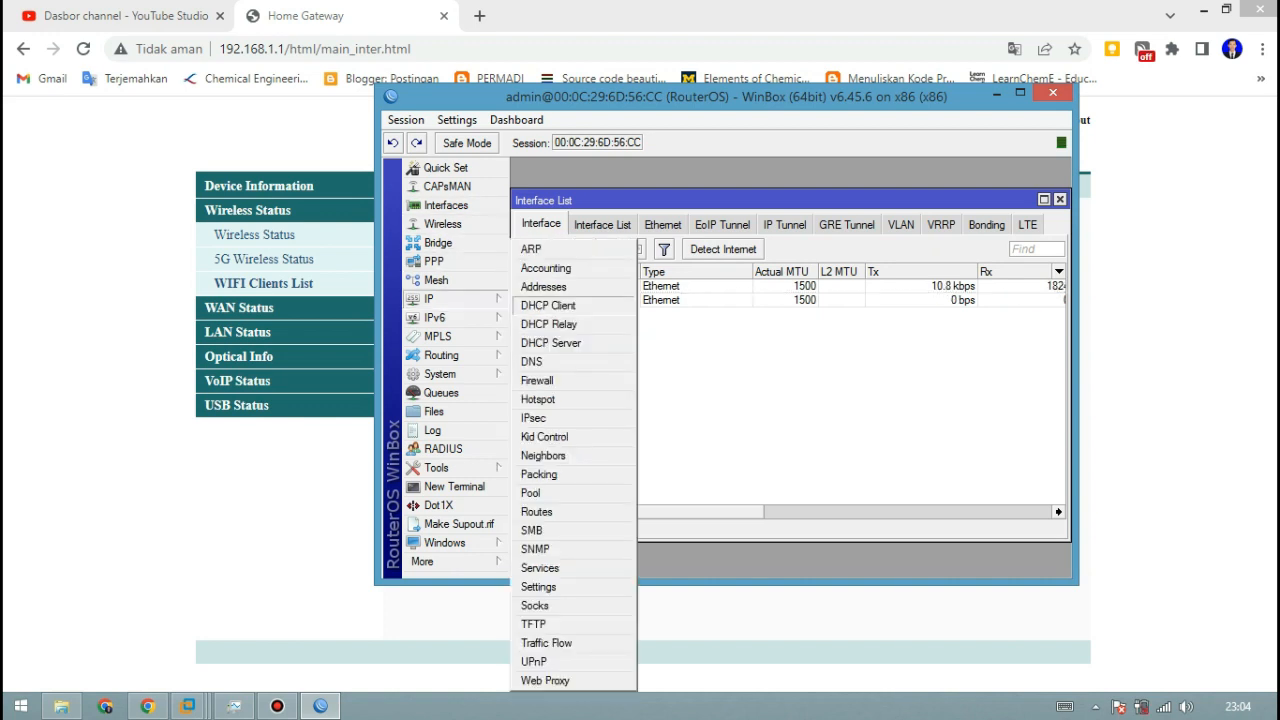
click(560, 319)
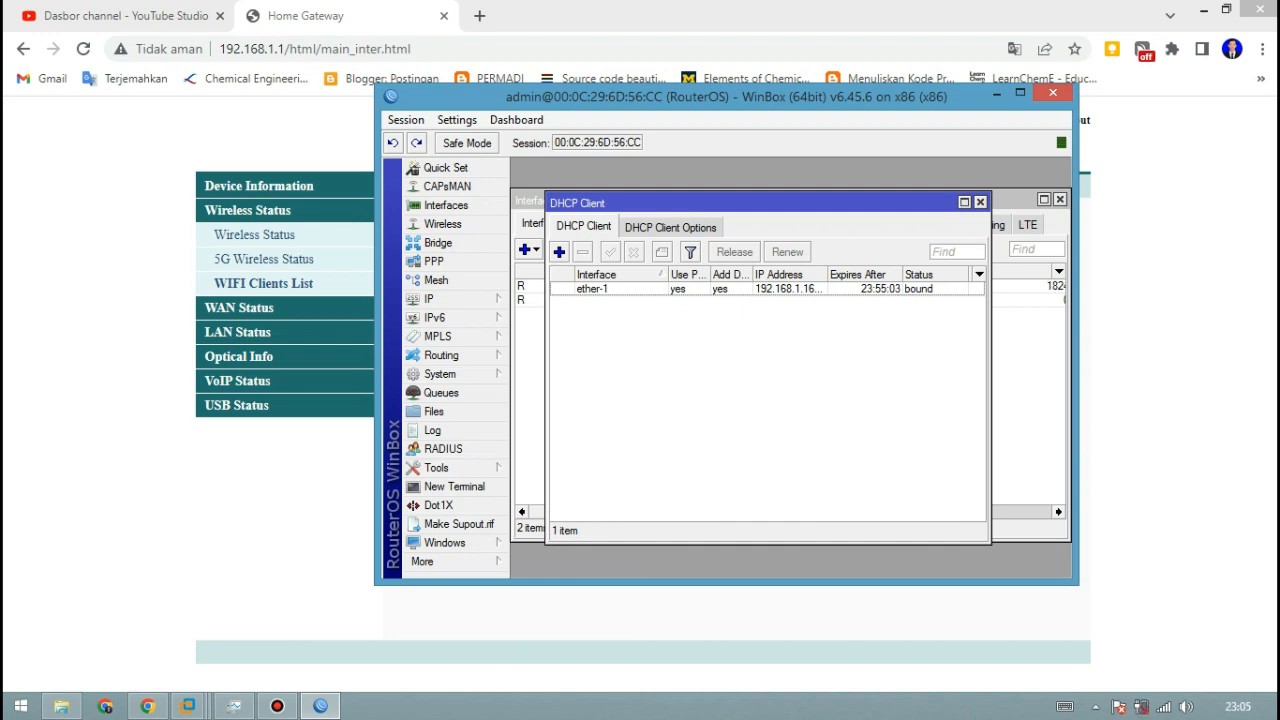
key(super+r)
text(cmd)
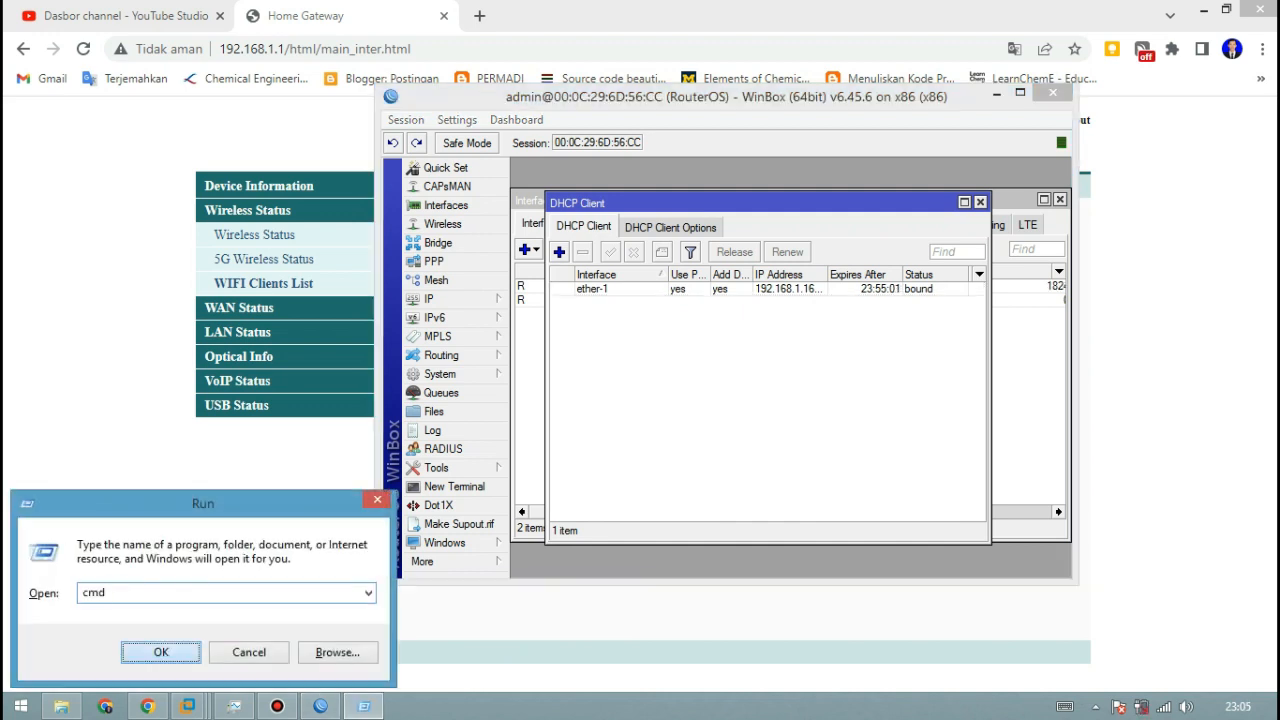
key(Return)
drag(400, 109, 759, 317)
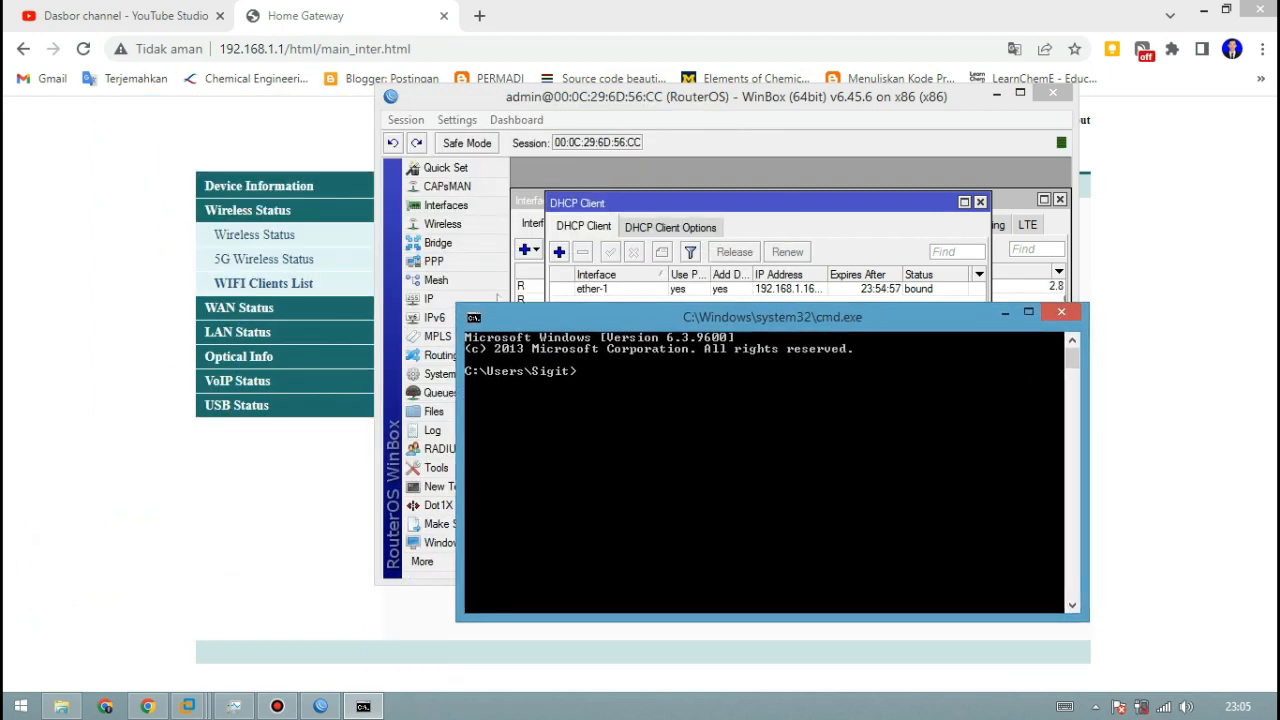
text(ping 192.168.1.16)
key(Return)
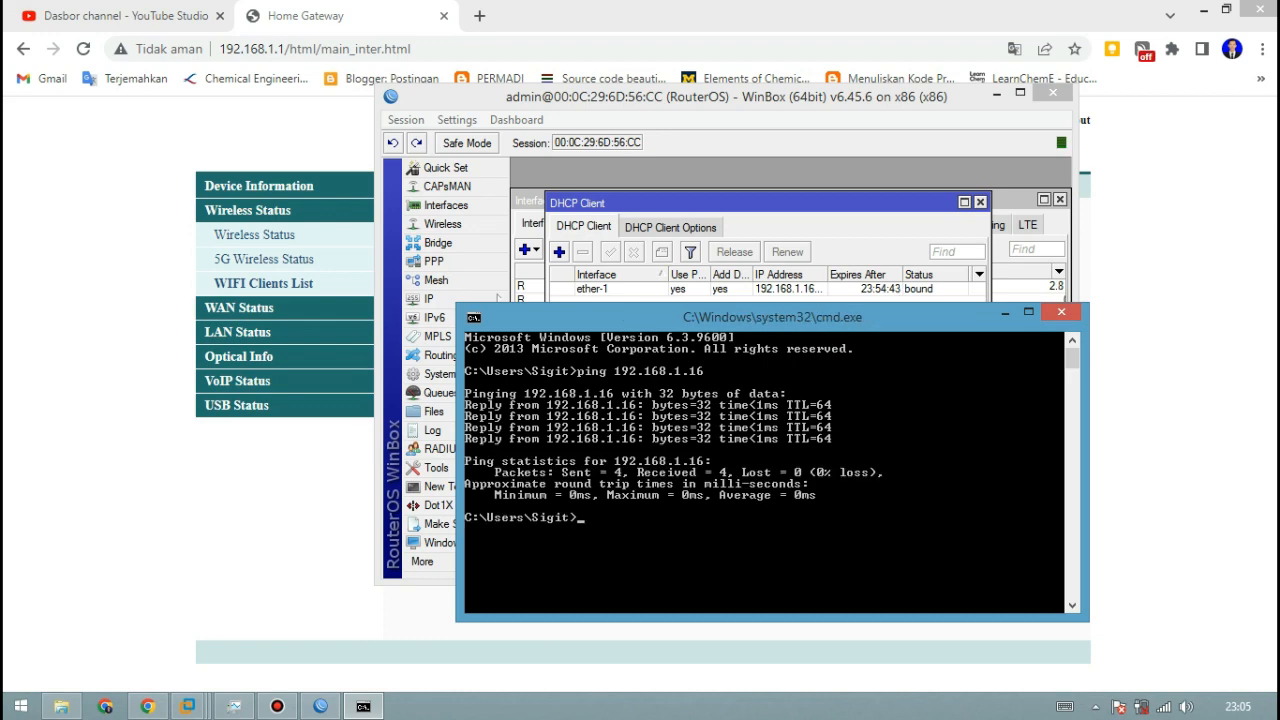
drag(772, 317, 811, 300)
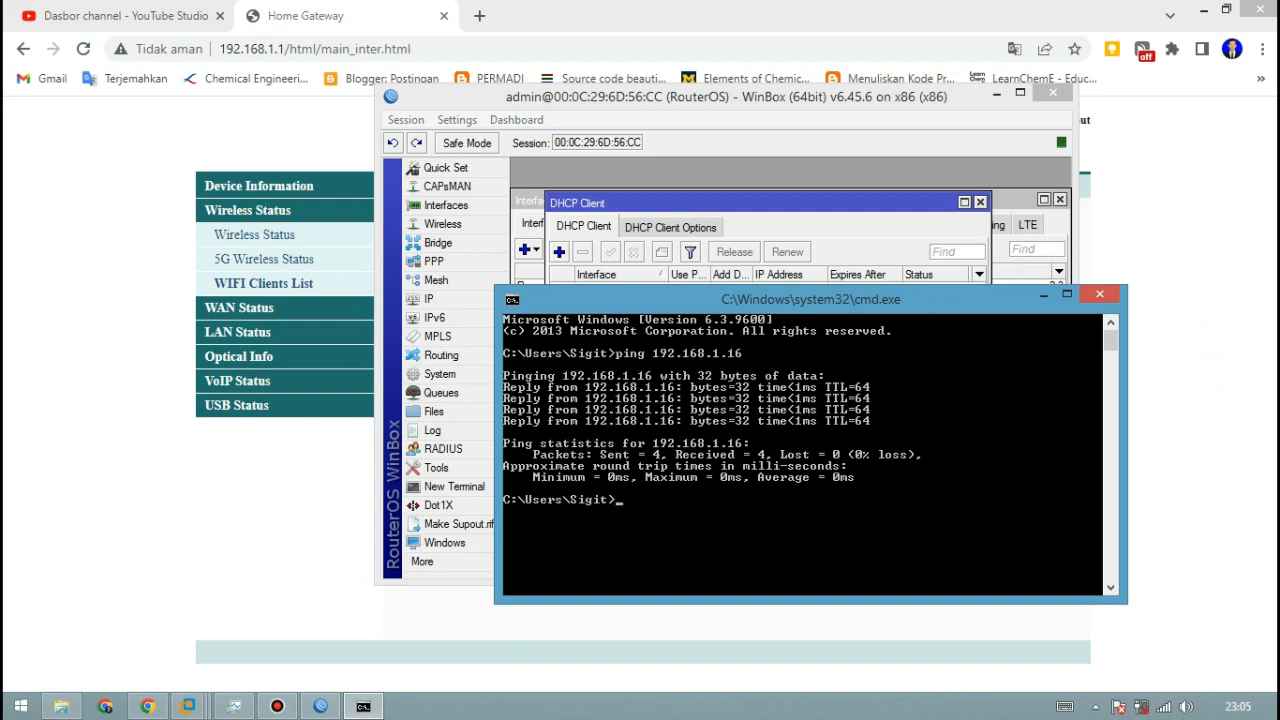
click(1099, 293)
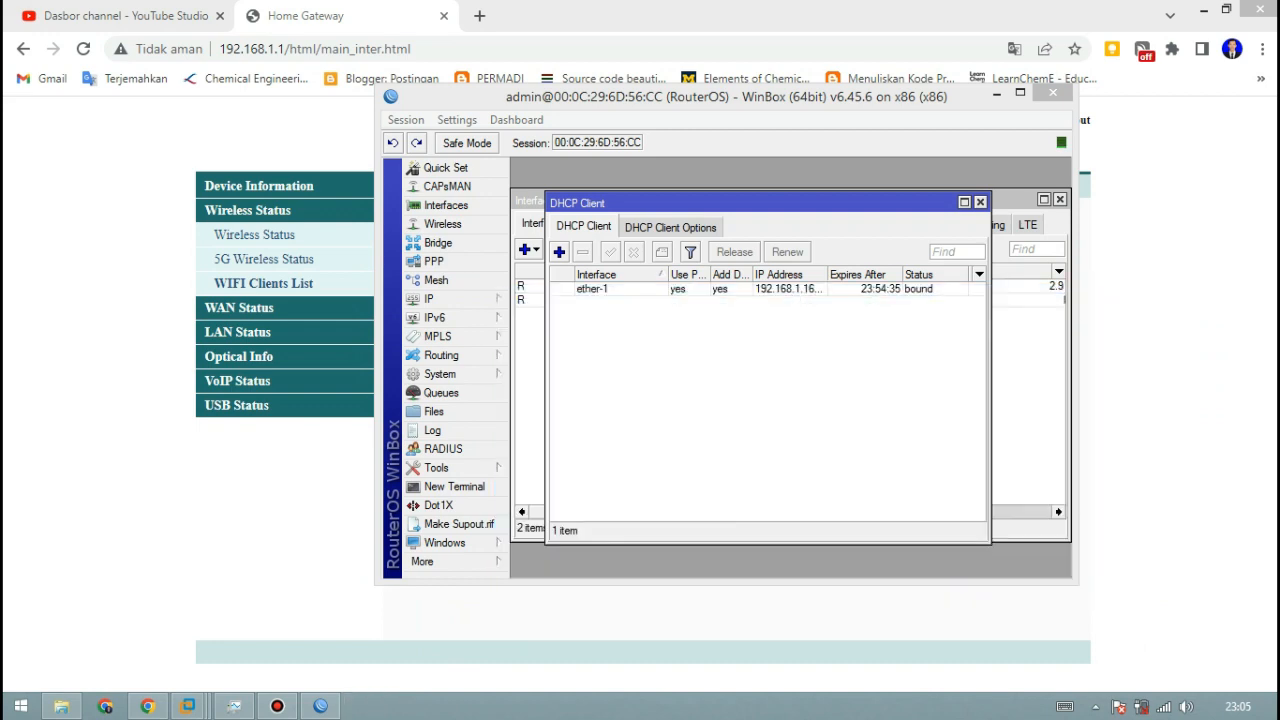
Close the DHCP Client and Interface List windows to clear the WinBox workspace
mouse_move(770, 203)
mouse_down()
mouse_move(893, 229)
mouse_move(802, 221)
mouse_move(808, 317)
mouse_move(737, 206)
mouse_move(737, 183)
mouse_move(848, 178)
mouse_move(803, 180)
mouse_move(787, 197)
mouse_up()
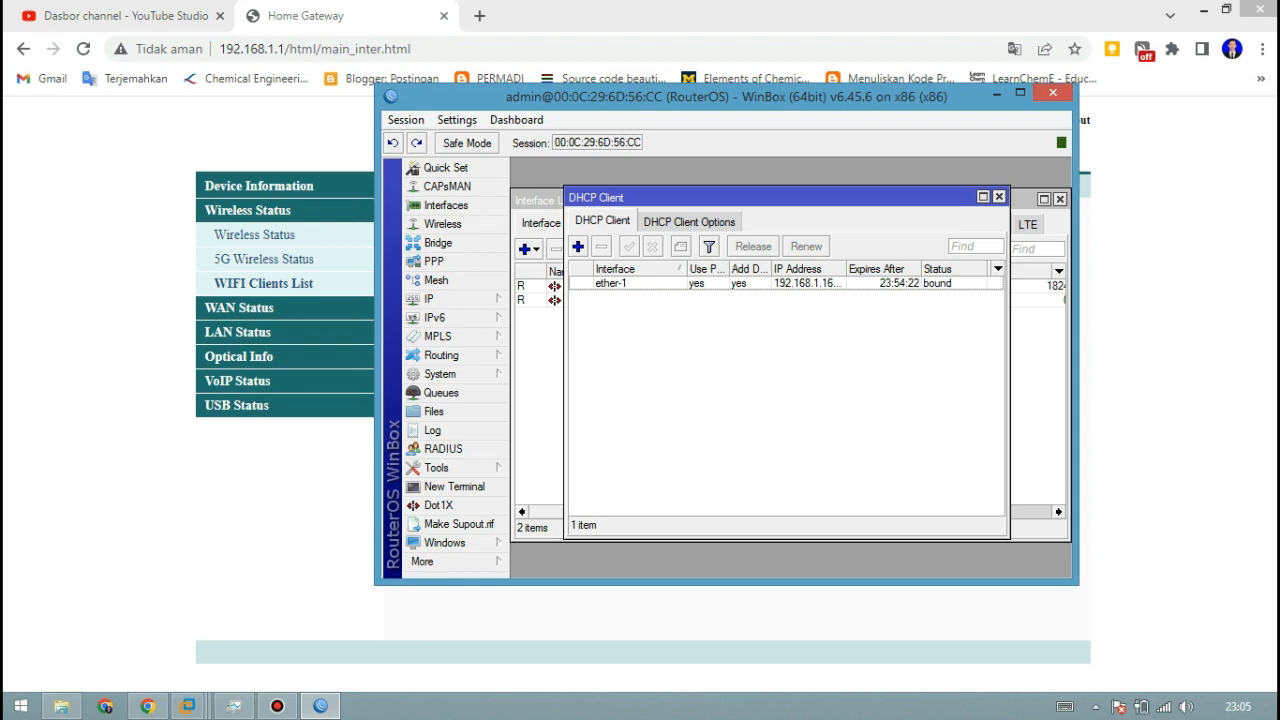
drag(780, 197, 766, 214)
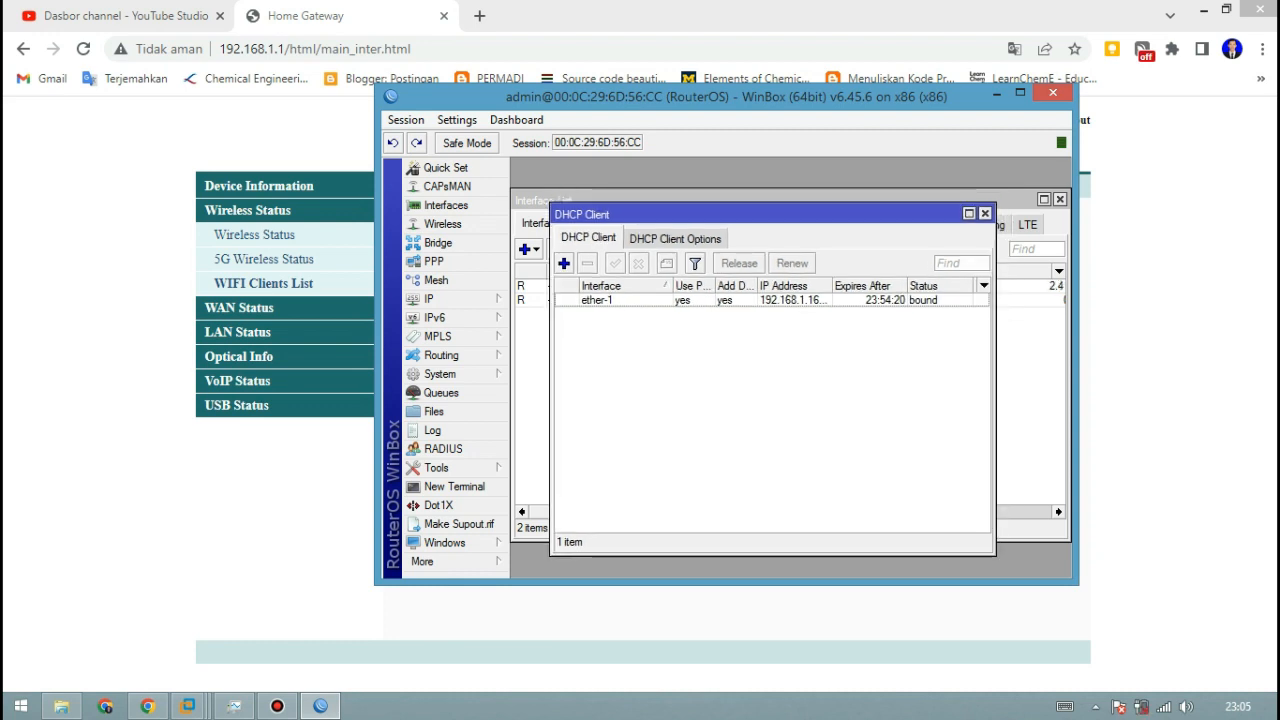
click(985, 213)
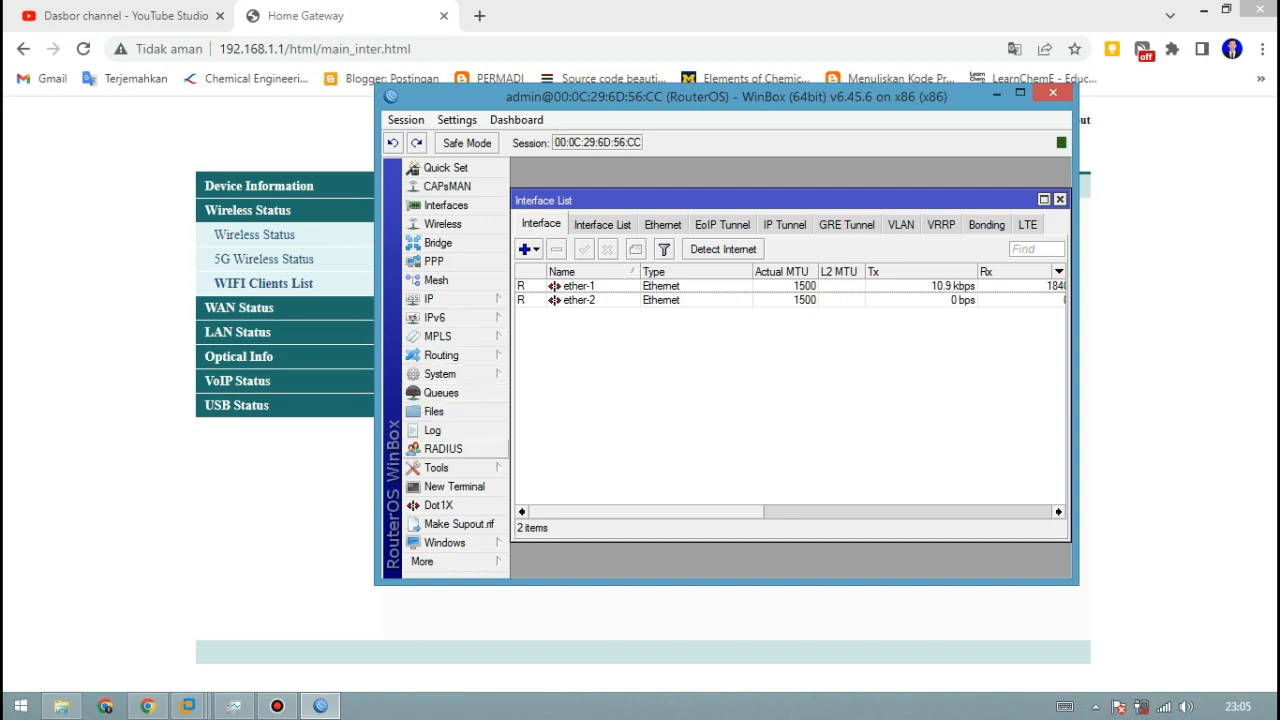
click(440, 374)
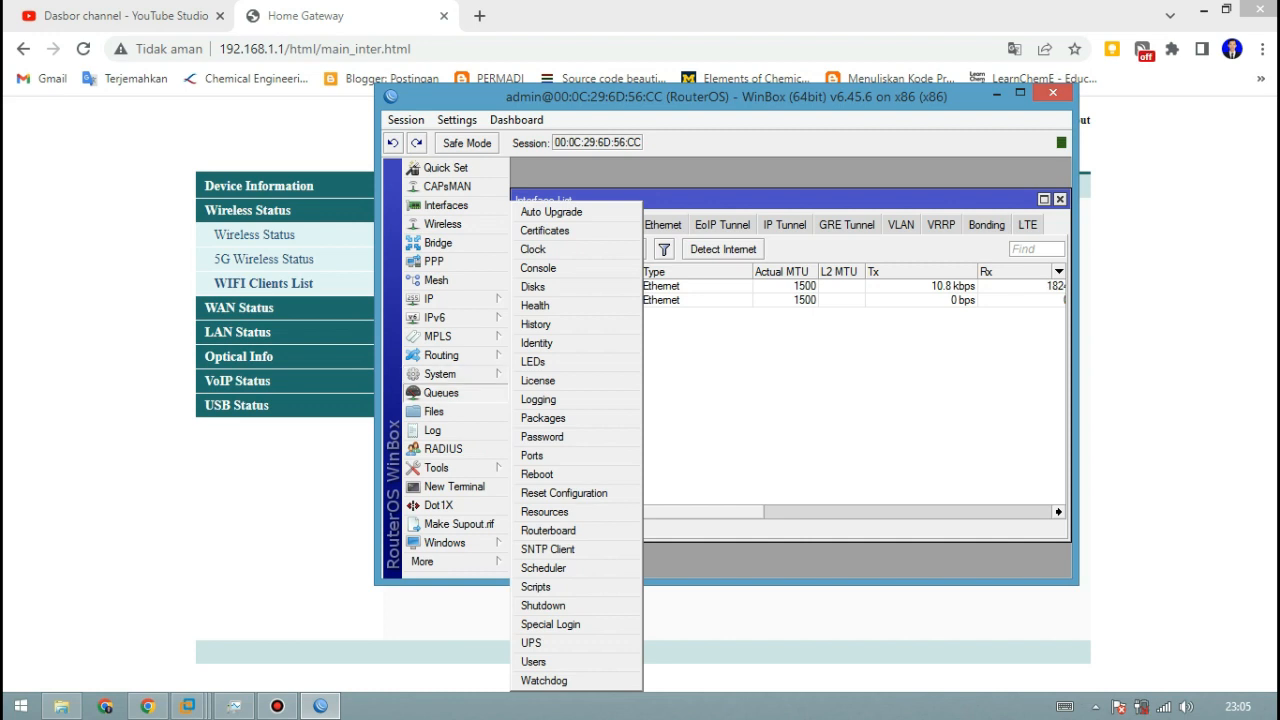
mouse_move(430, 299)
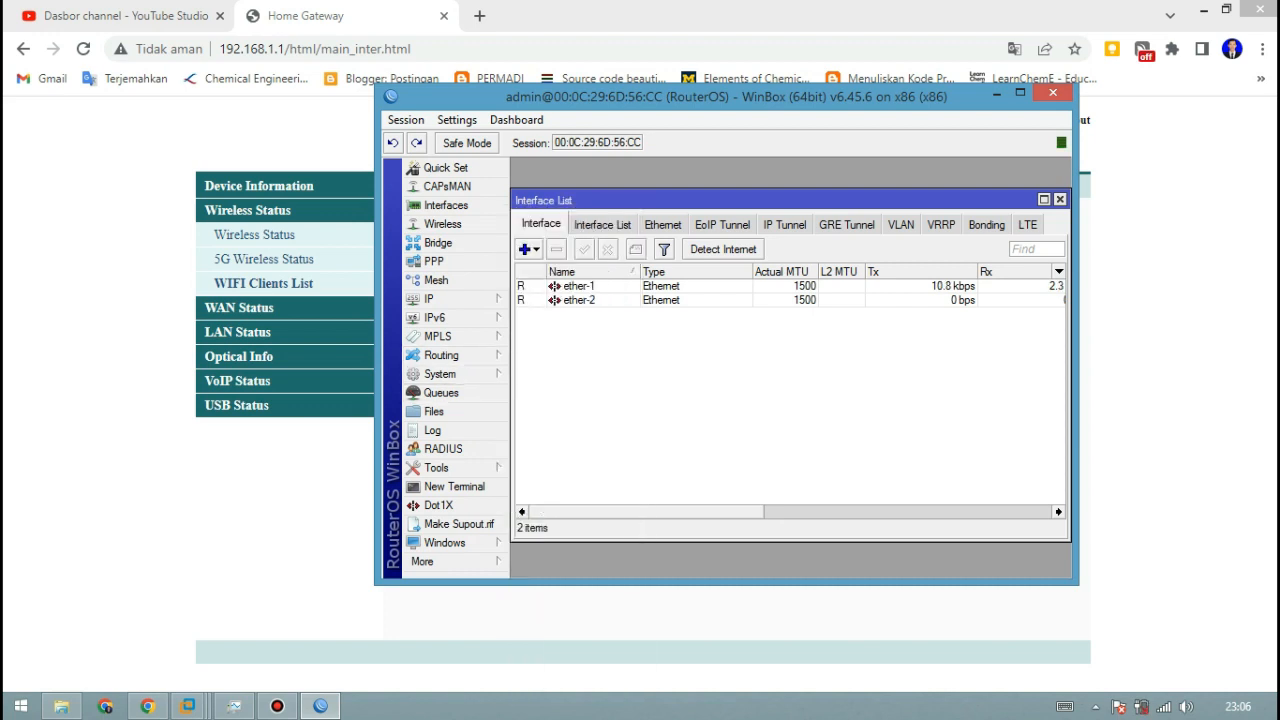
drag(800, 200, 743, 234)
click(1003, 233)
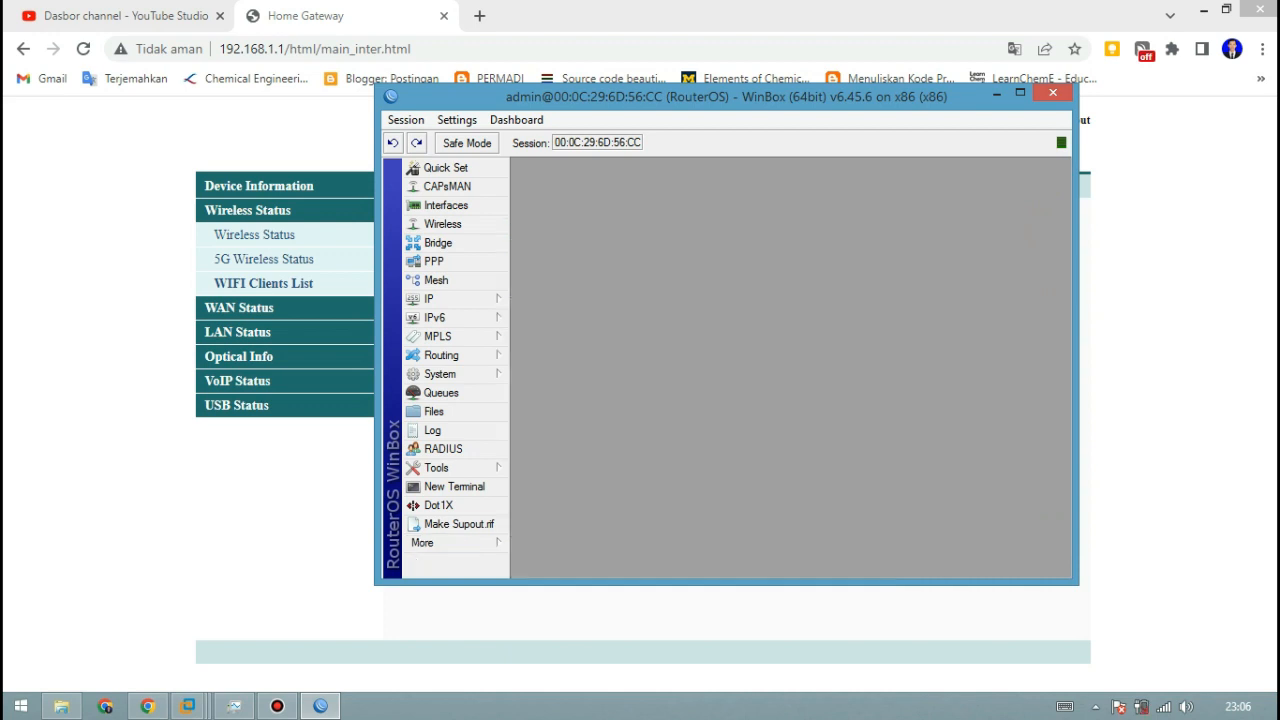
Review the IP addresses assigned to ether-1 and ether-2 in the Address List, and close the list
click(430, 299)
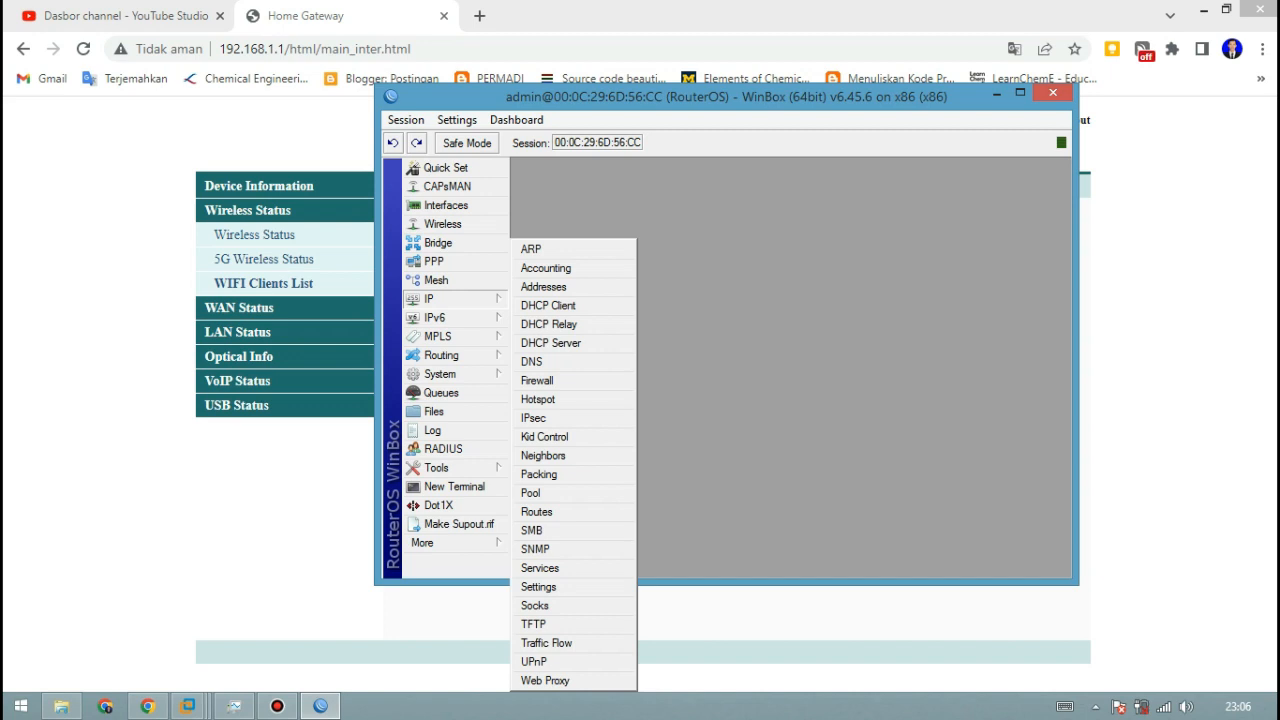
click(543, 287)
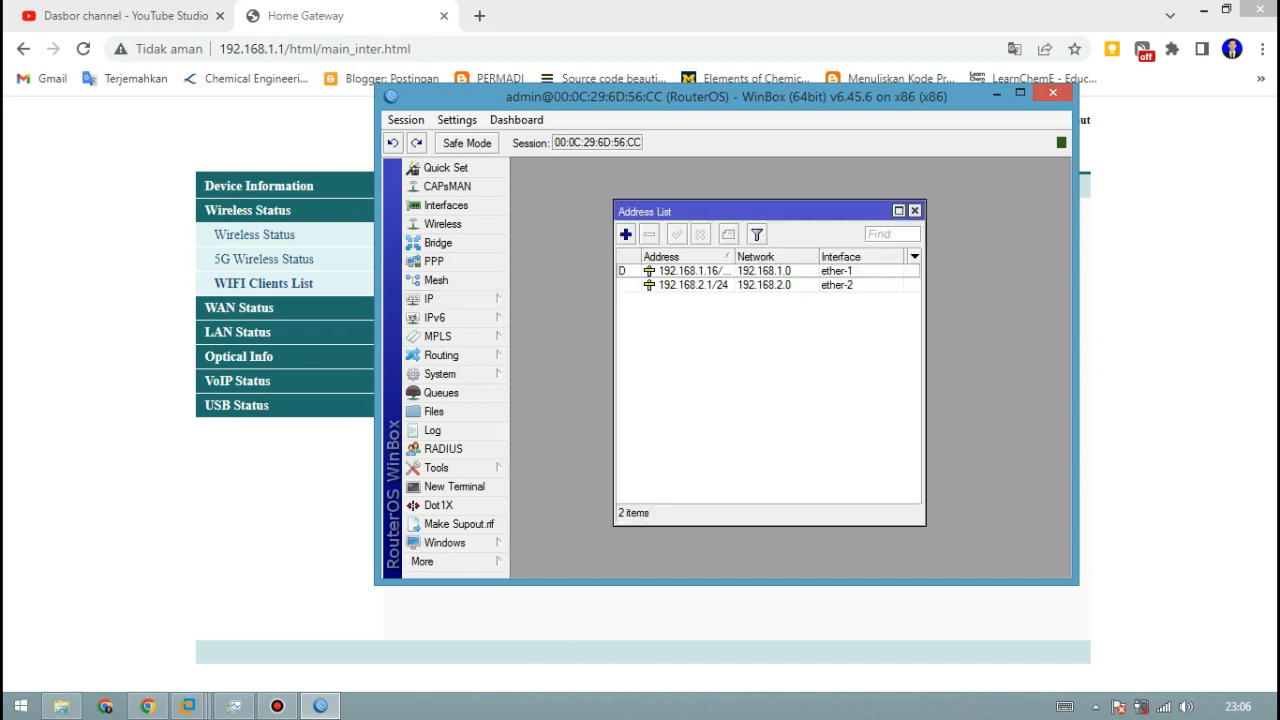
drag(752, 211, 774, 210)
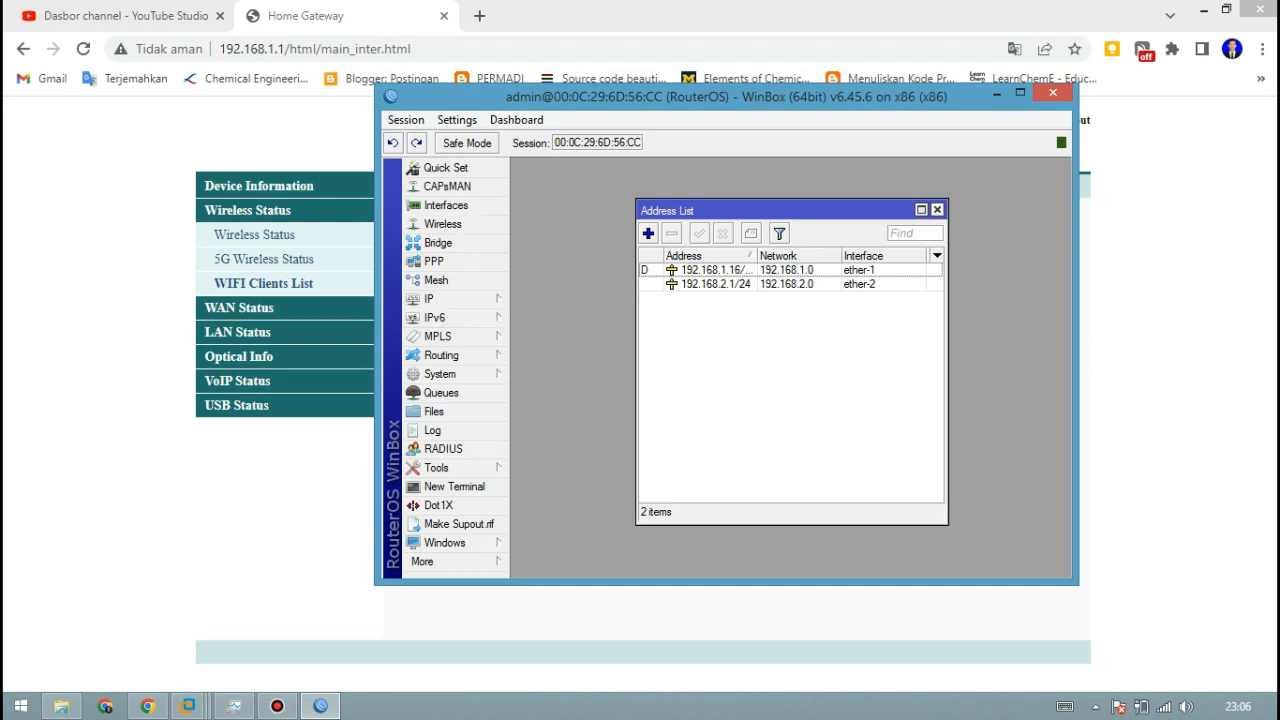
click(937, 210)
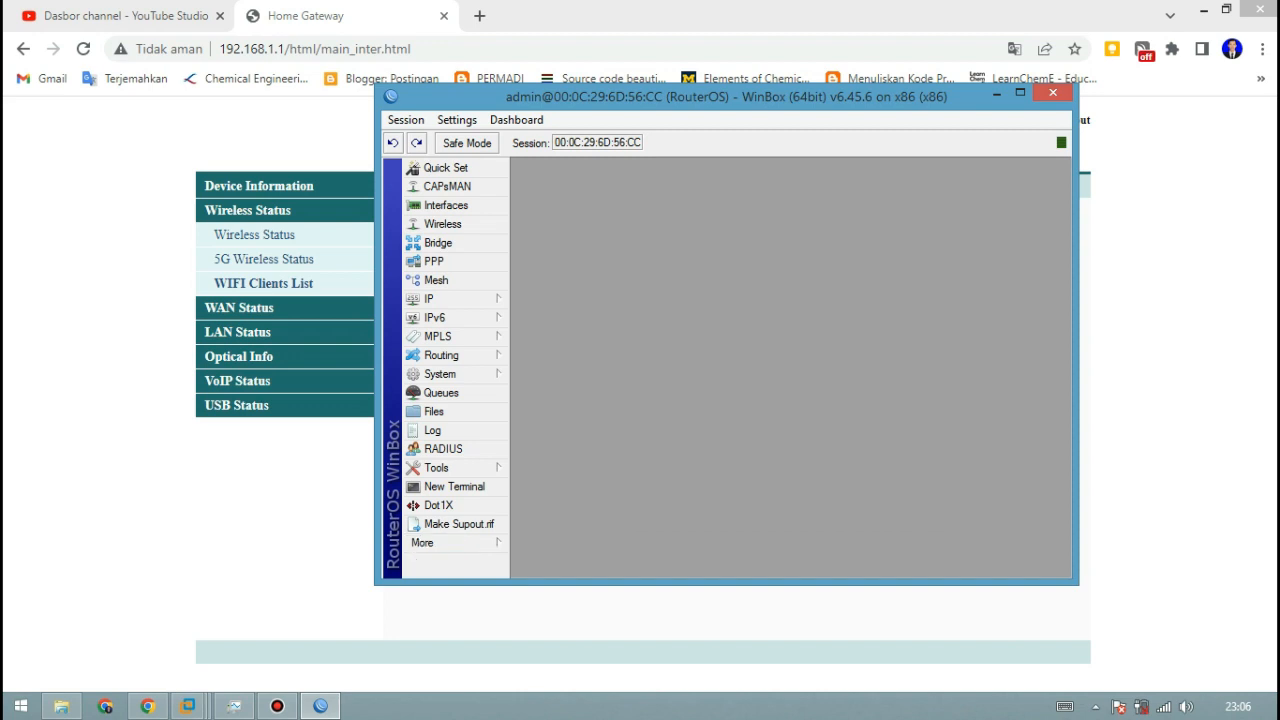
Inspect the settings of the wifi1 Hotspot server without changing them, and close the Hotspot window
click(440, 299)
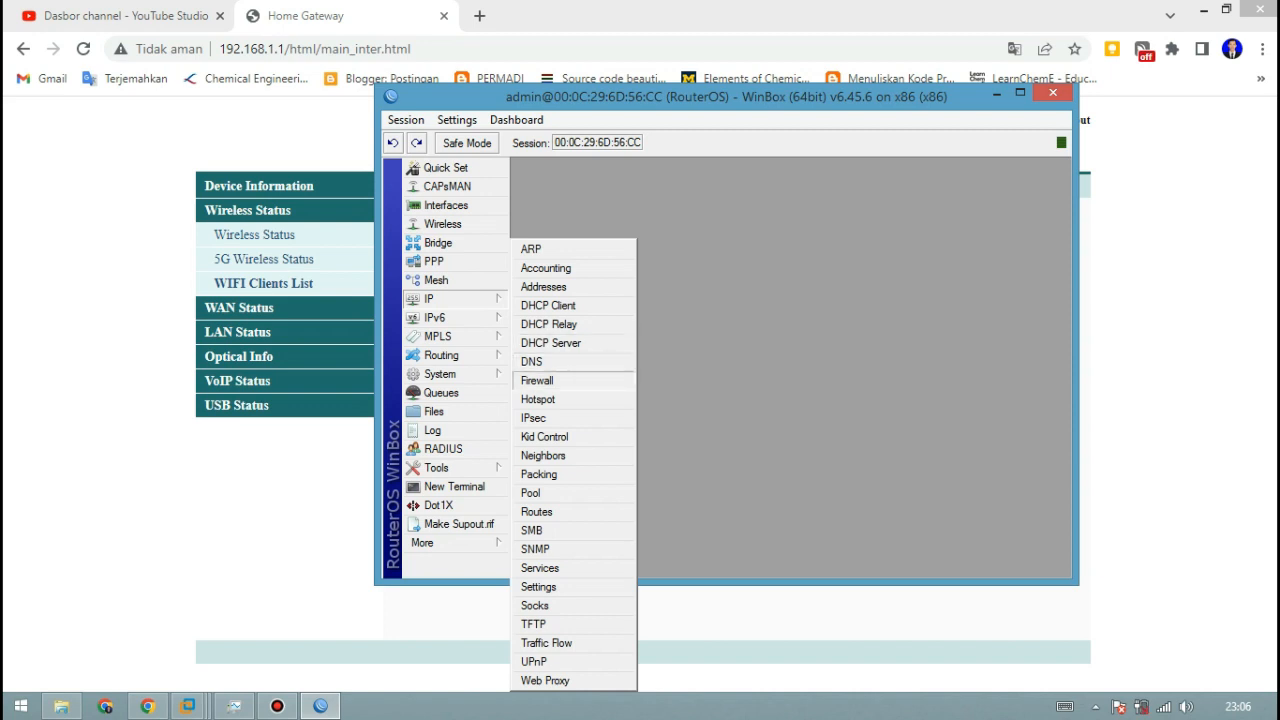
click(538, 399)
click(538, 260)
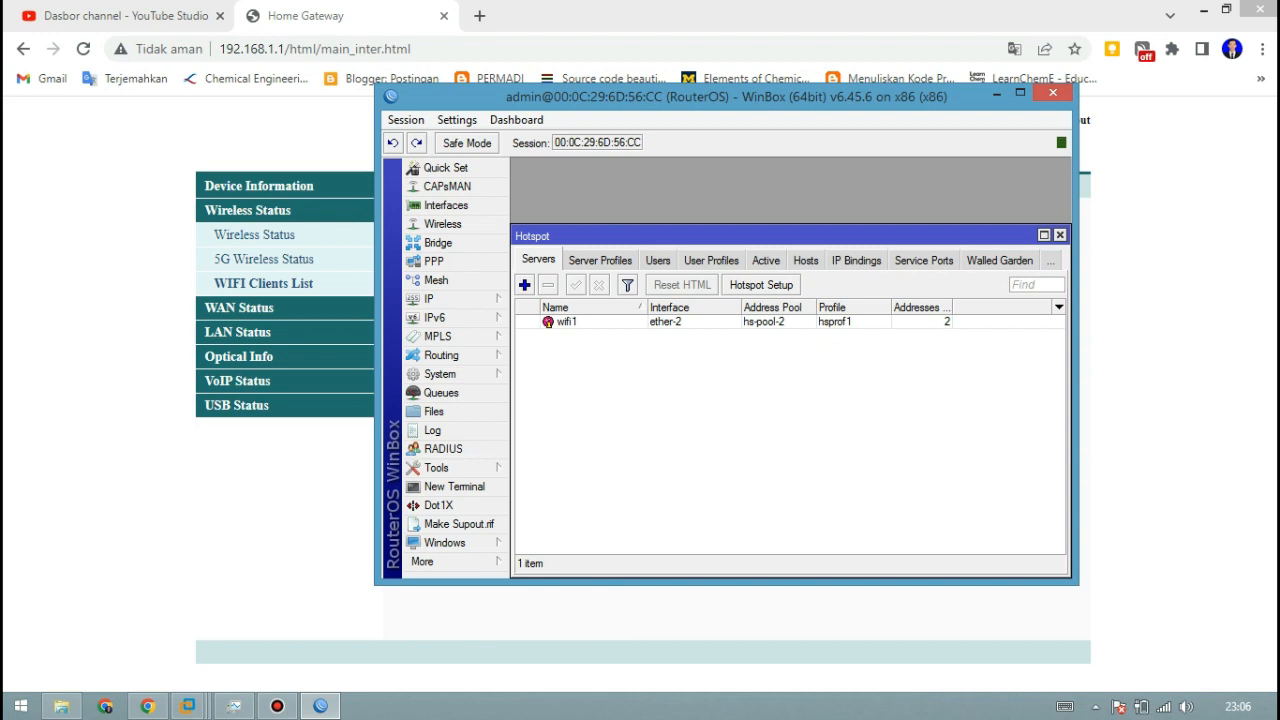
click(600, 260)
click(538, 260)
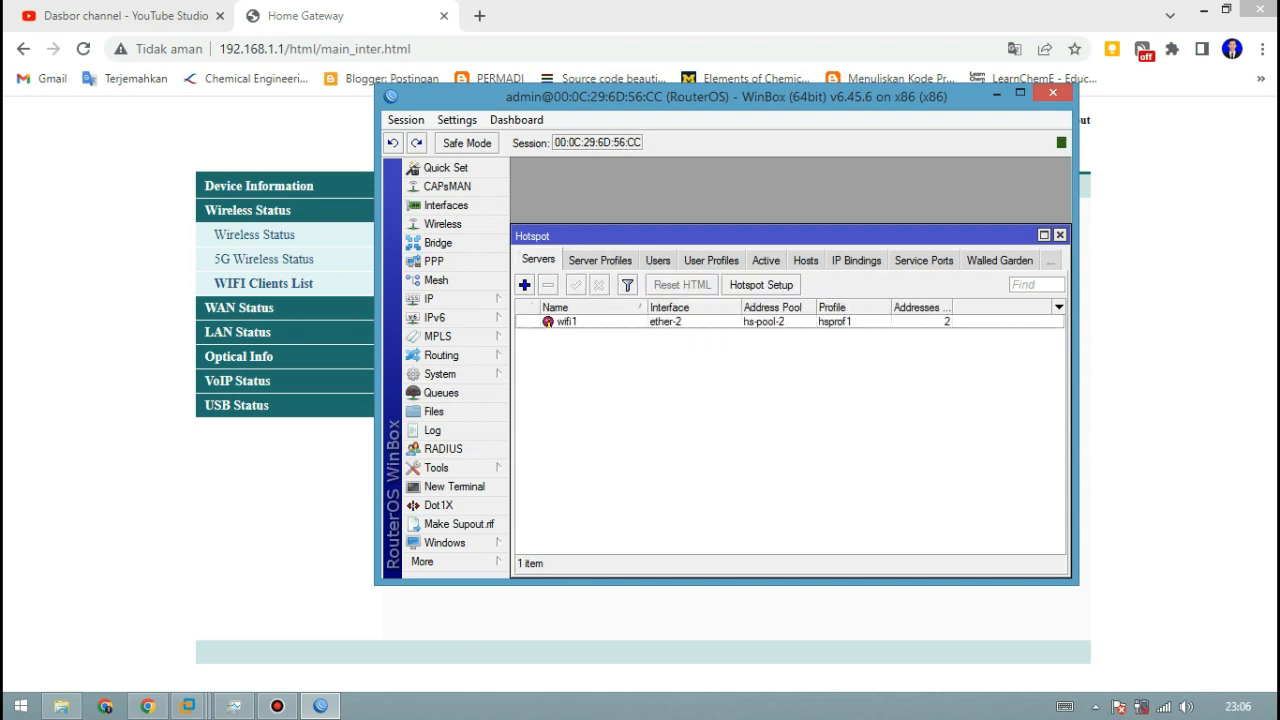
double_click(567, 322)
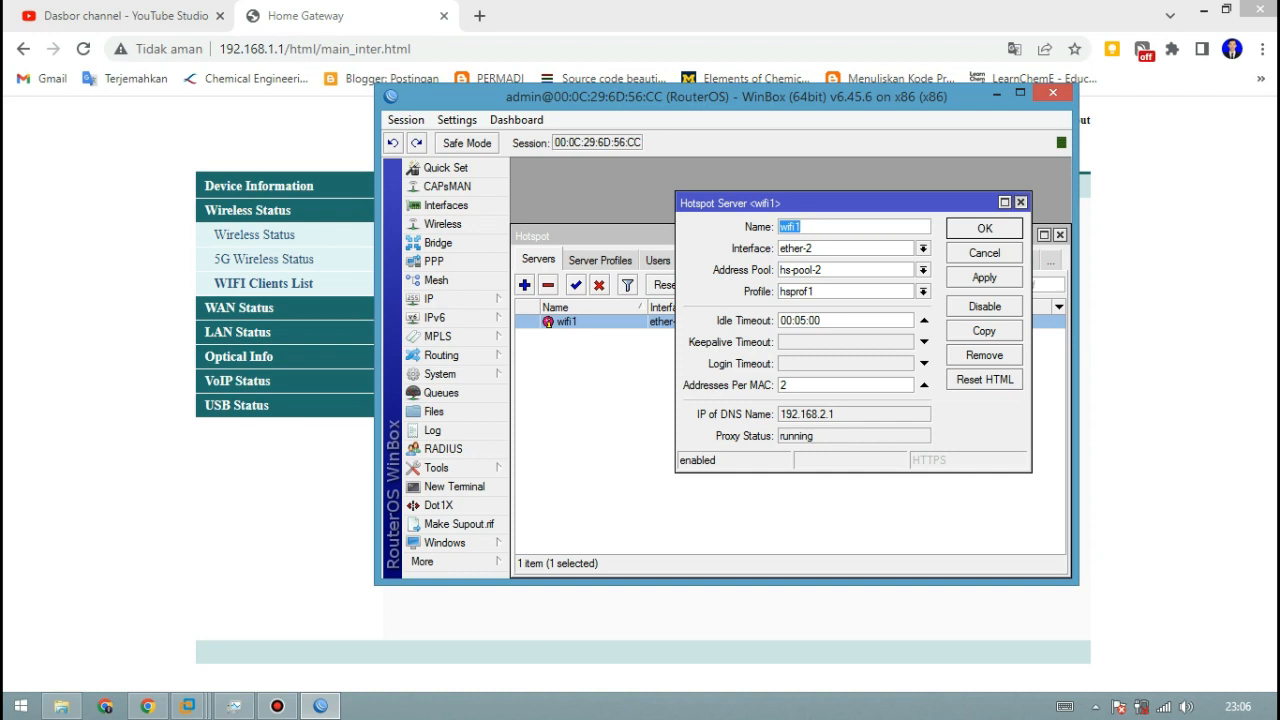
click(1020, 202)
drag(860, 236, 825, 220)
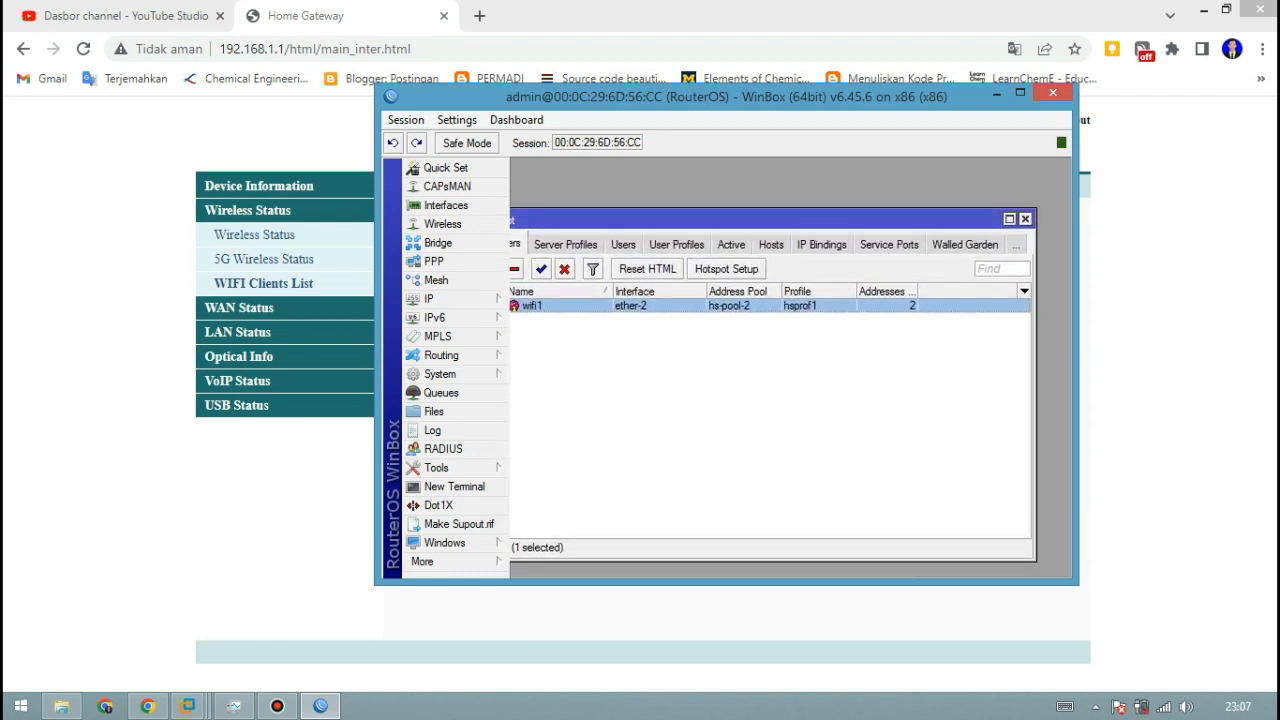
click(1025, 218)
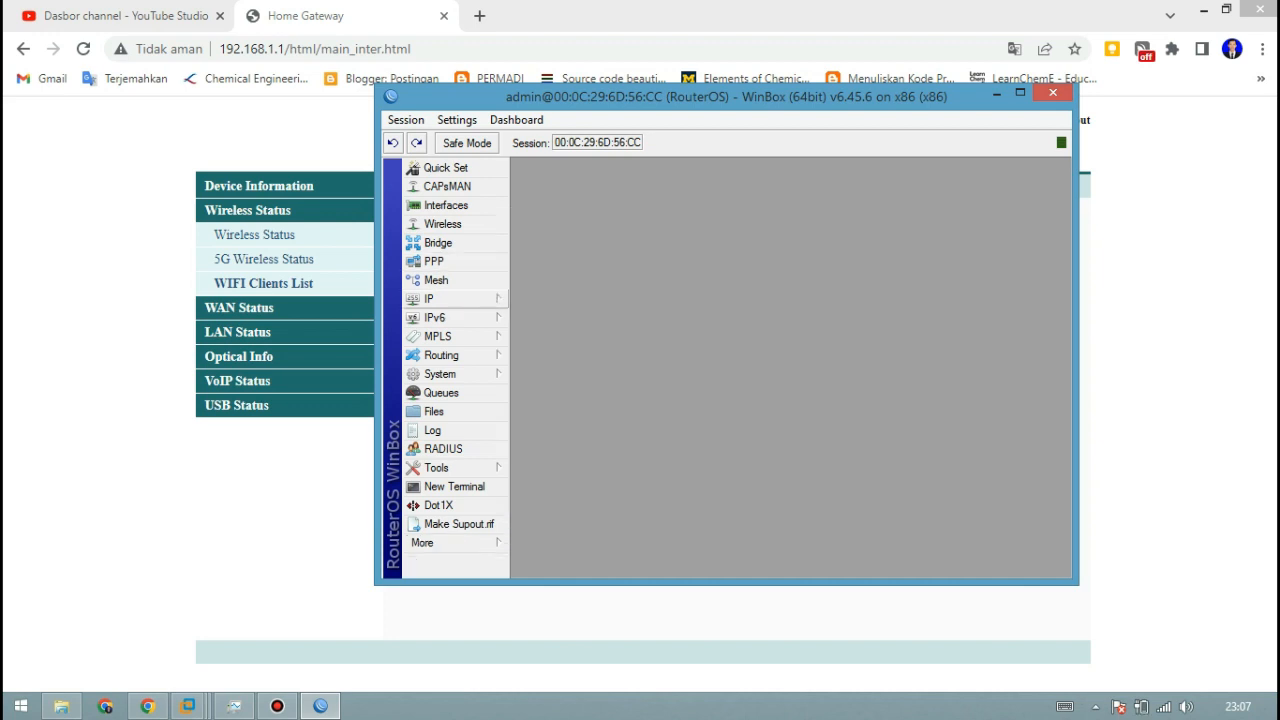
Review the dhcp1 entry in the DHCP Server list, close the list, and shift the WinBox window slightly
click(440, 298)
click(560, 343)
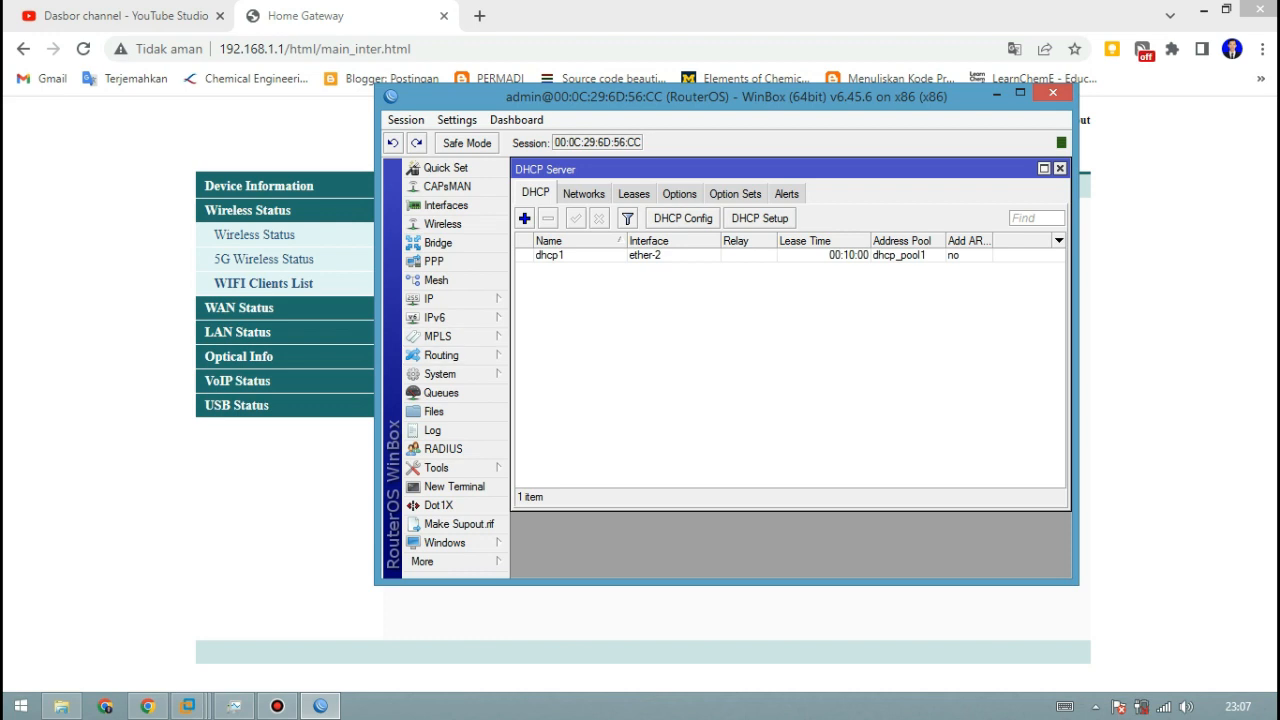
click(1060, 168)
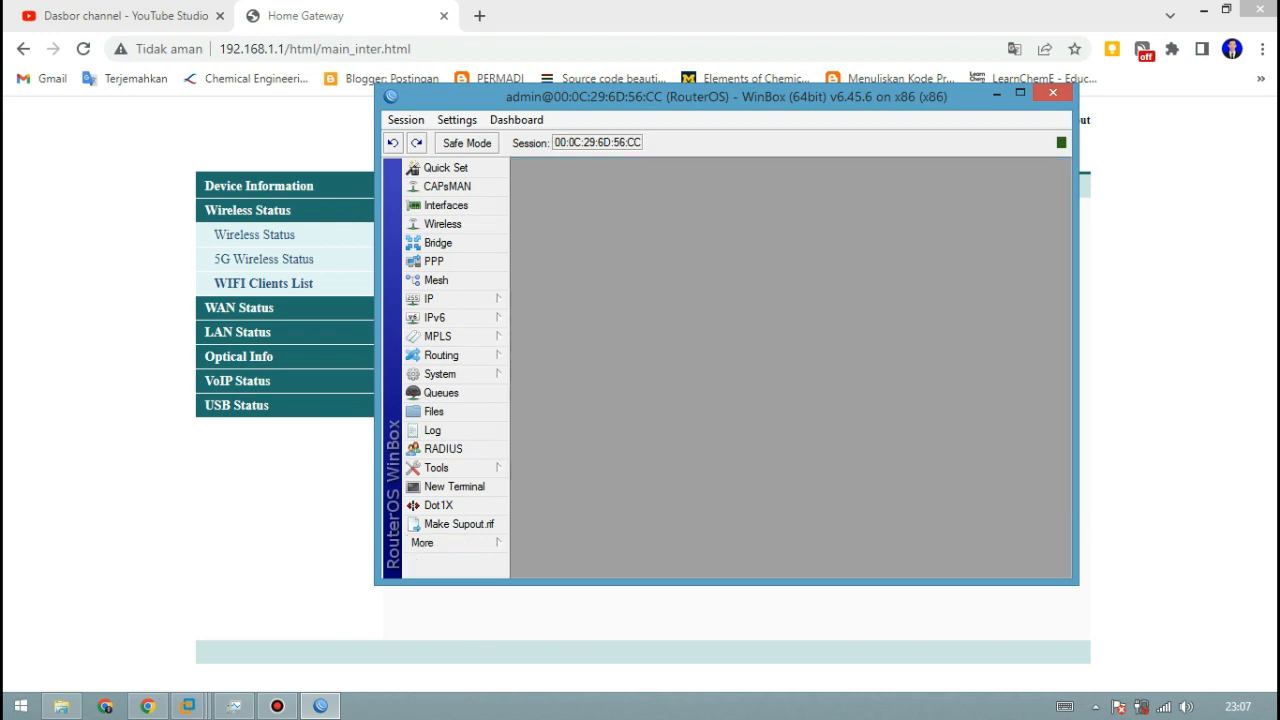
mouse_move(726, 97)
mouse_down()
mouse_move(715, 158)
mouse_move(719, 113)
mouse_up()
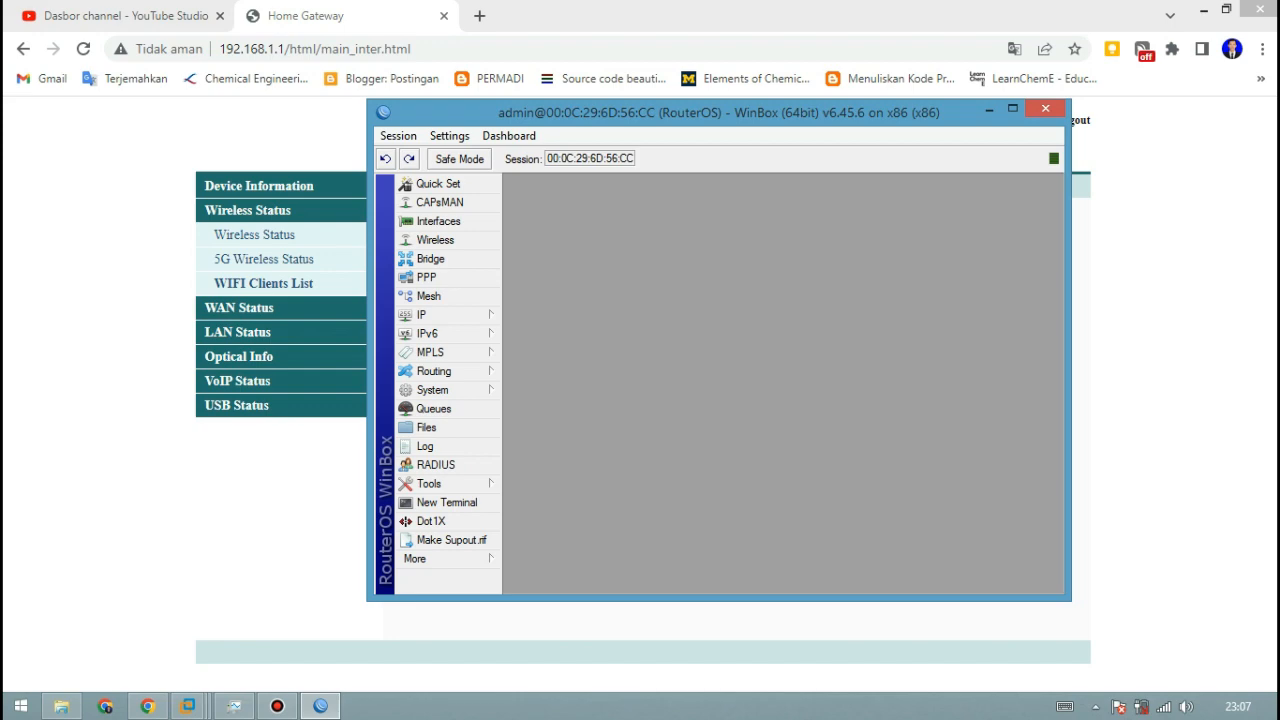
Switch to VMware Workstation, bring up the MikroTik-6.45.6 full L6 console, and widen the Library pane to fit the full machine names
click(188, 706)
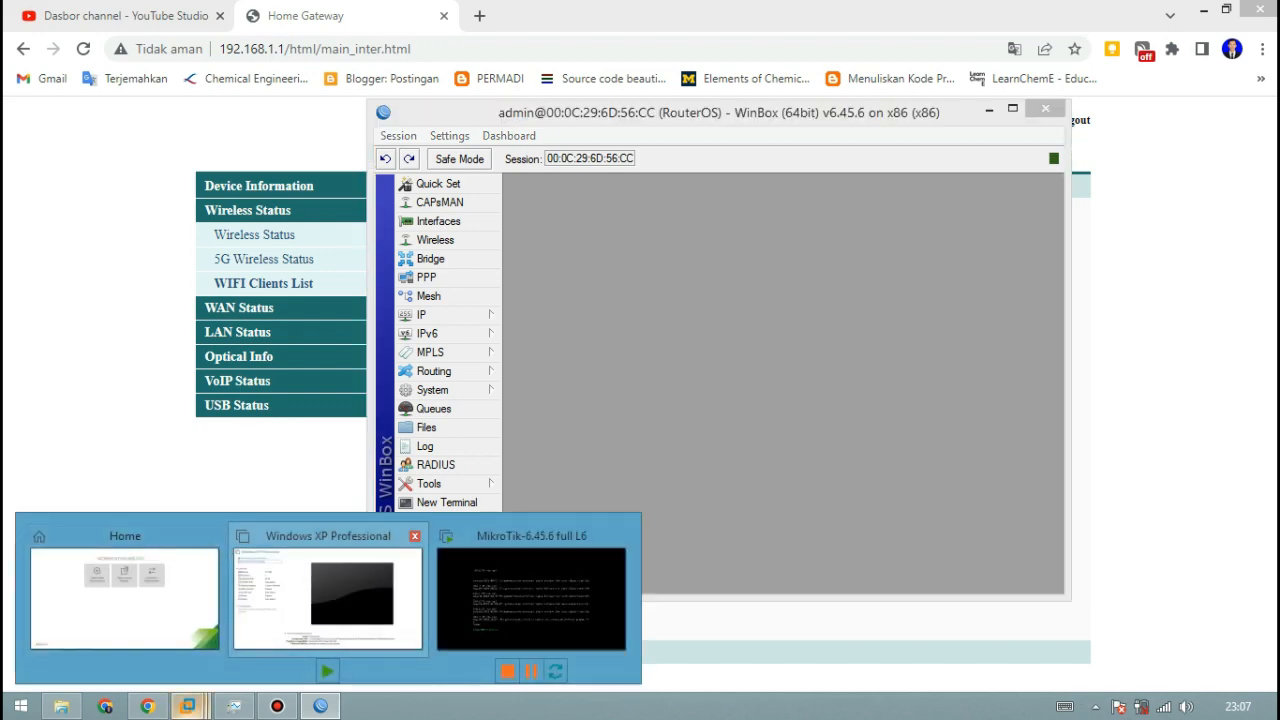
click(328, 598)
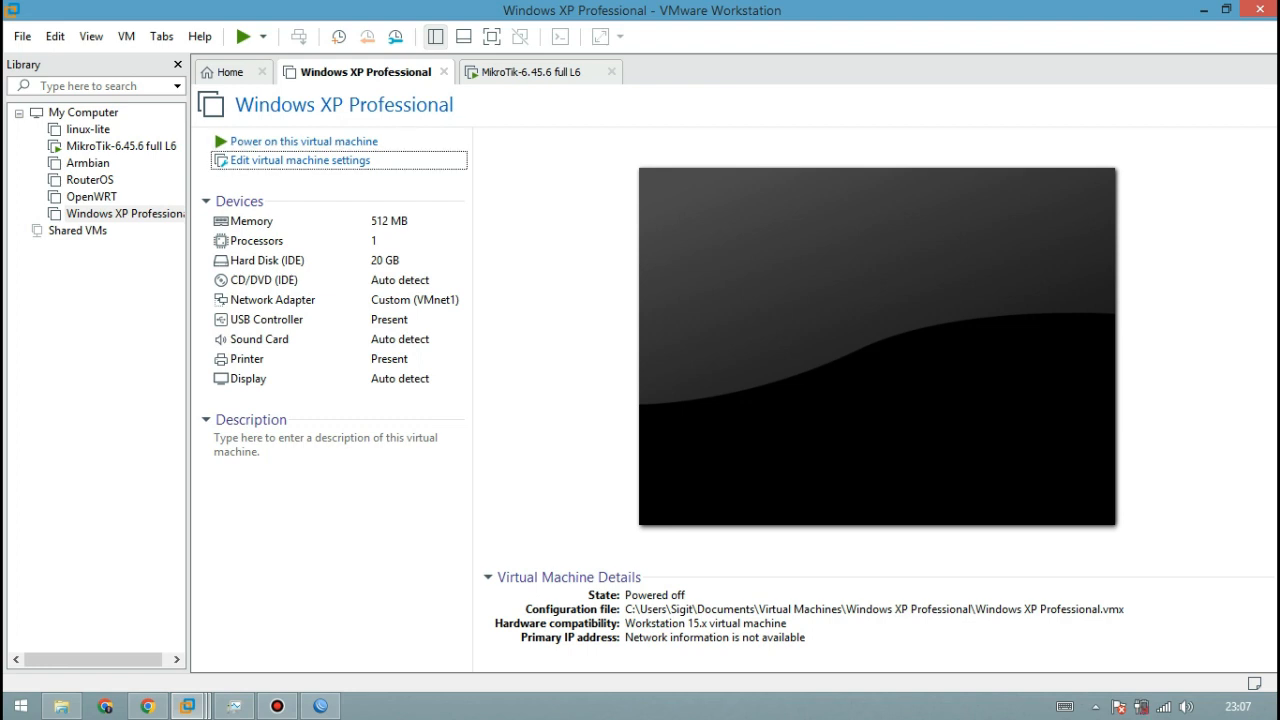
click(531, 72)
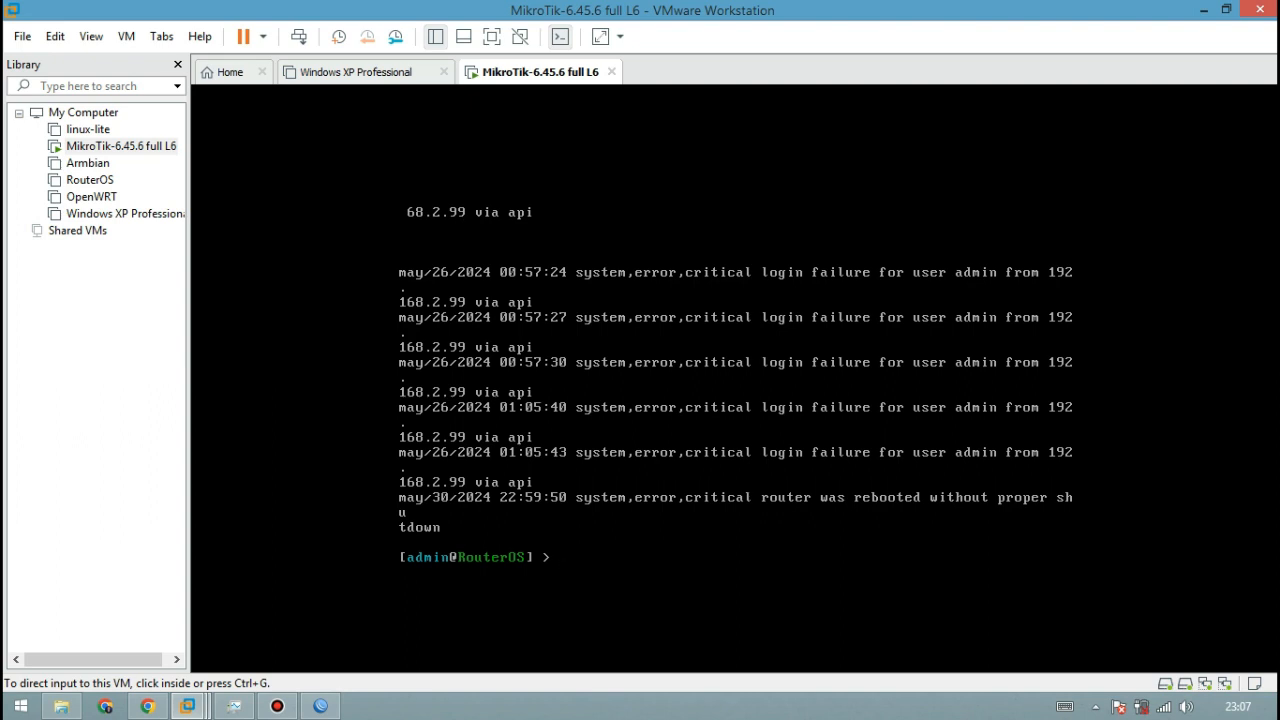
mouse_move(188, 380)
mouse_down()
mouse_move(224, 380)
mouse_move(213, 380)
mouse_up()
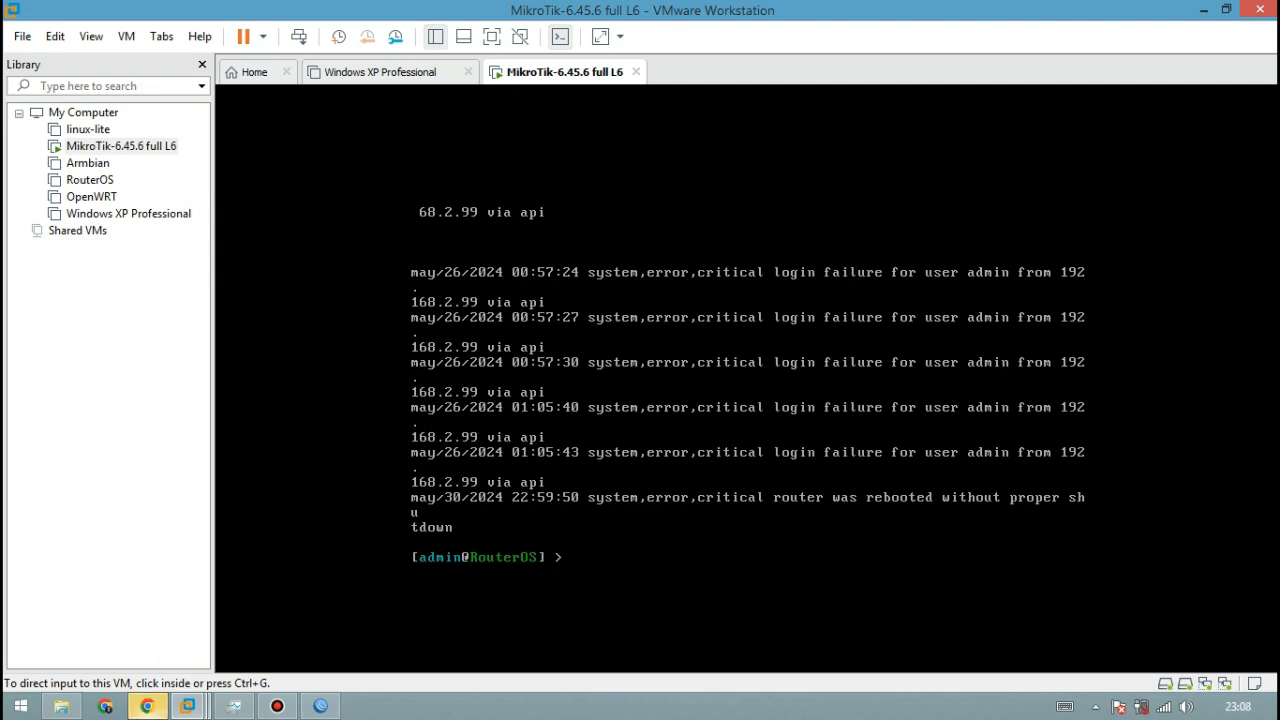
click(277, 706)
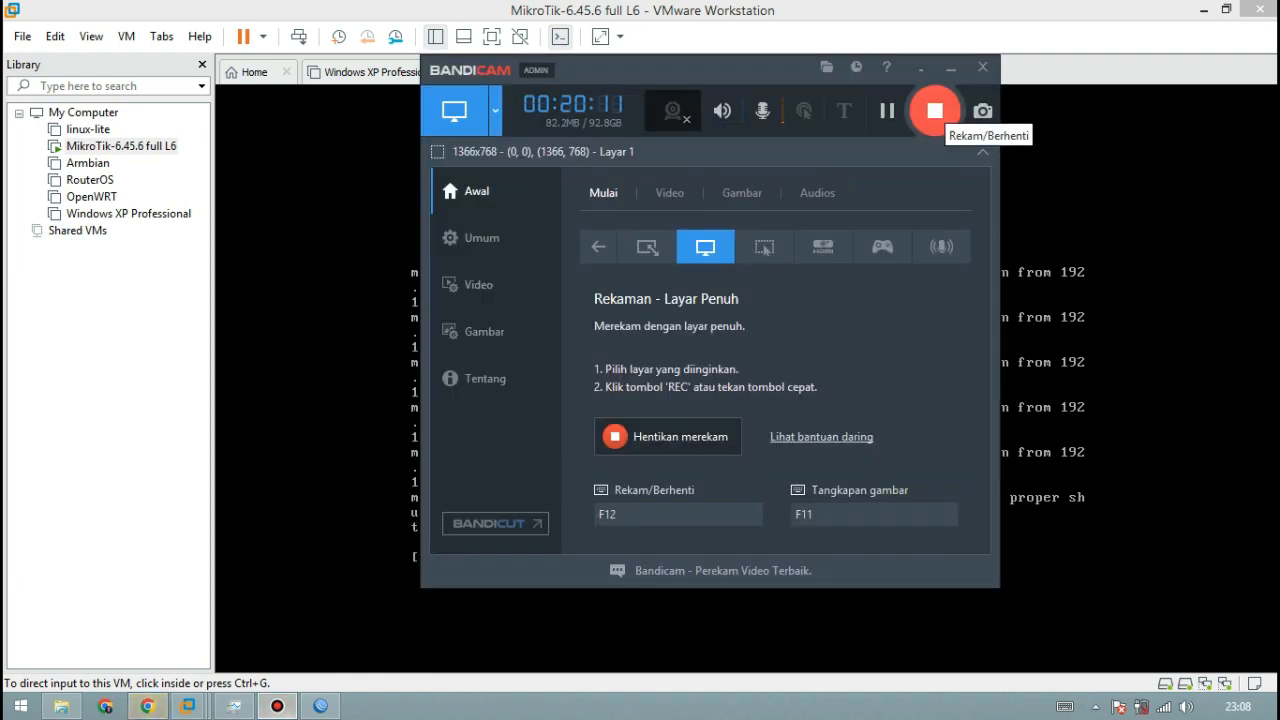
click(951, 68)
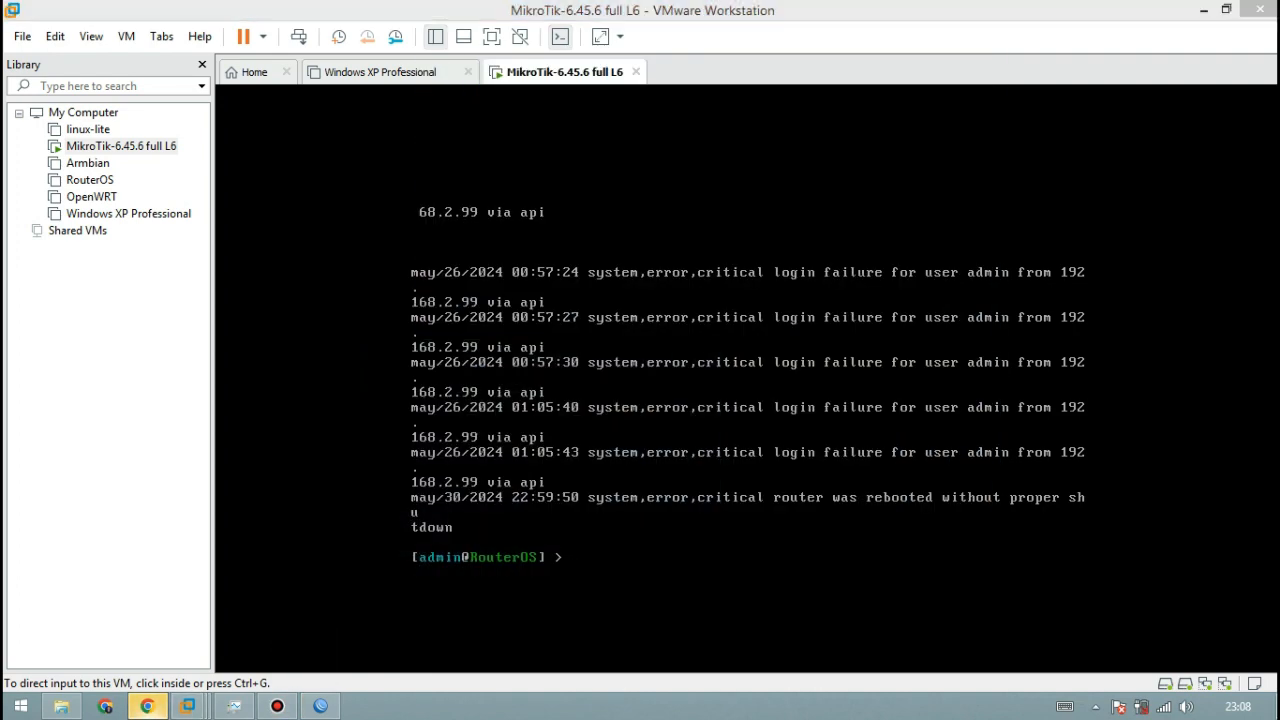